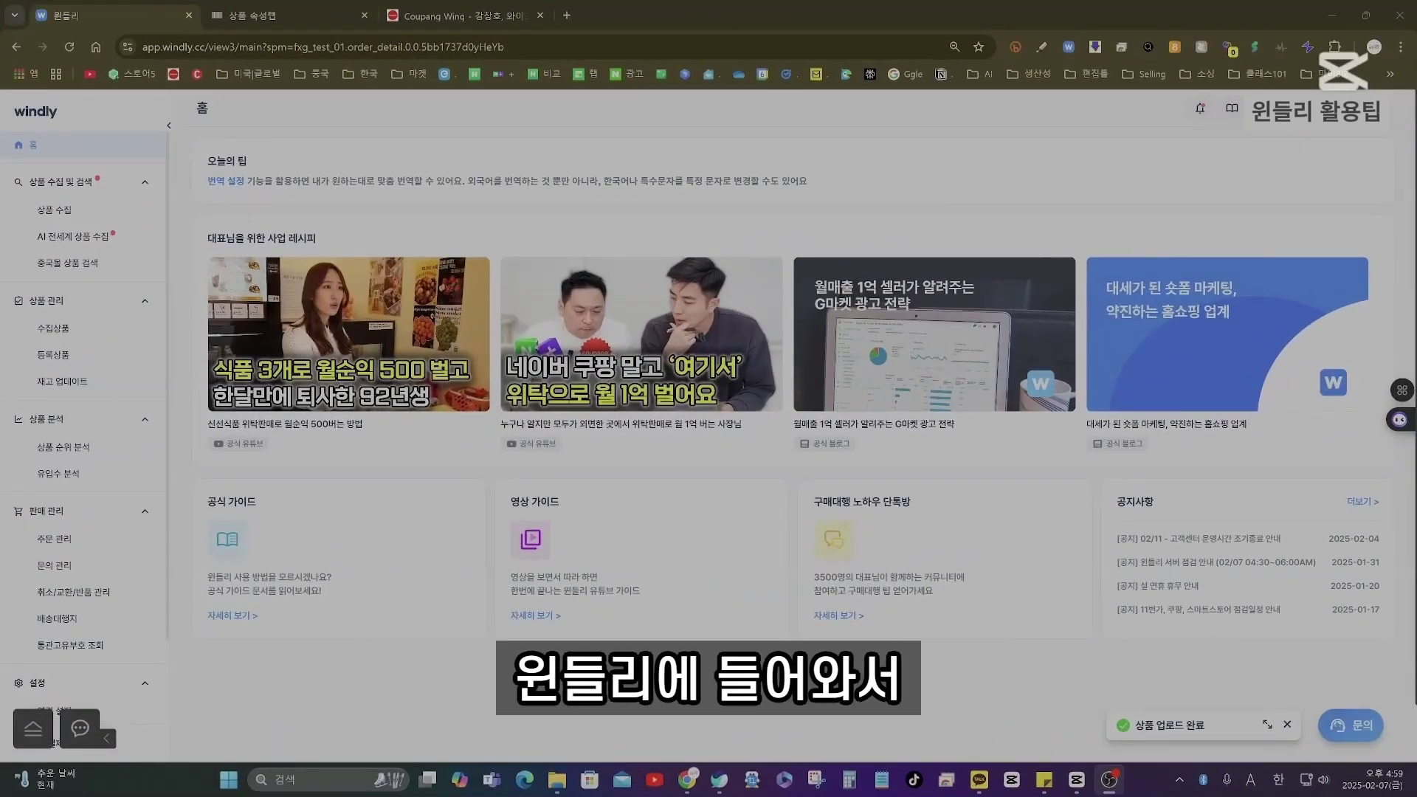
Open the Chinese mall product search and browse products for the daily-ranked keyword 여성롱패딩.
click(45, 269)
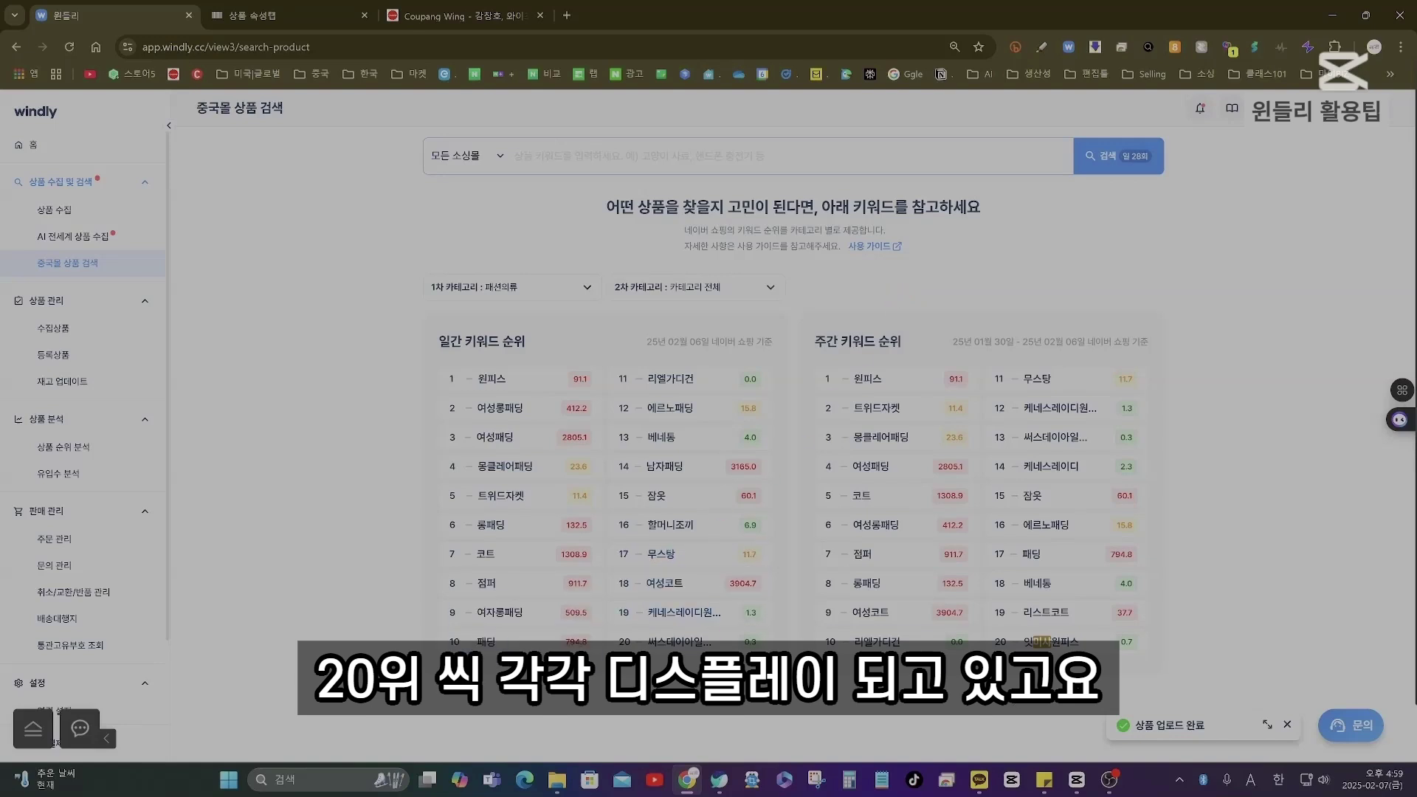
mouse_move(565, 383)
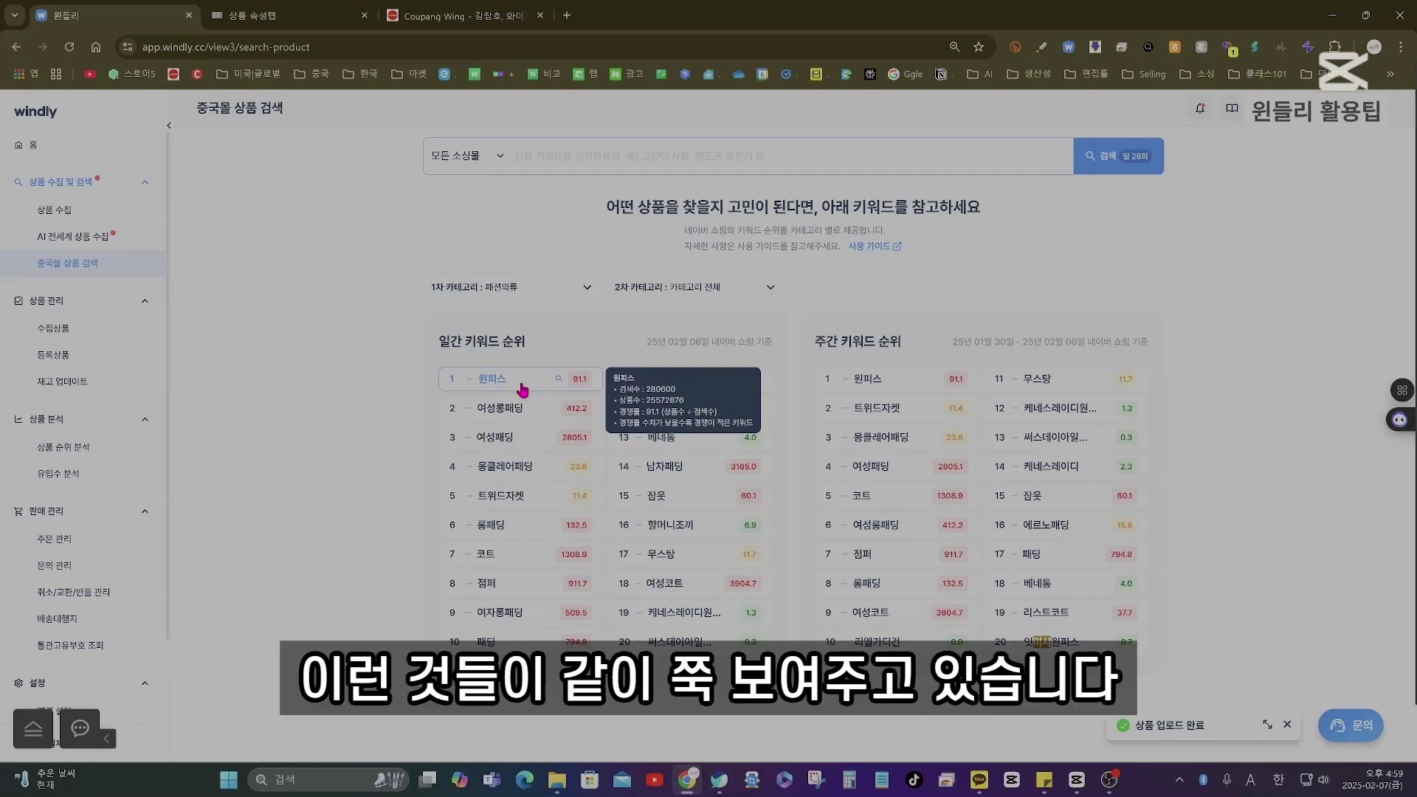
click(500, 413)
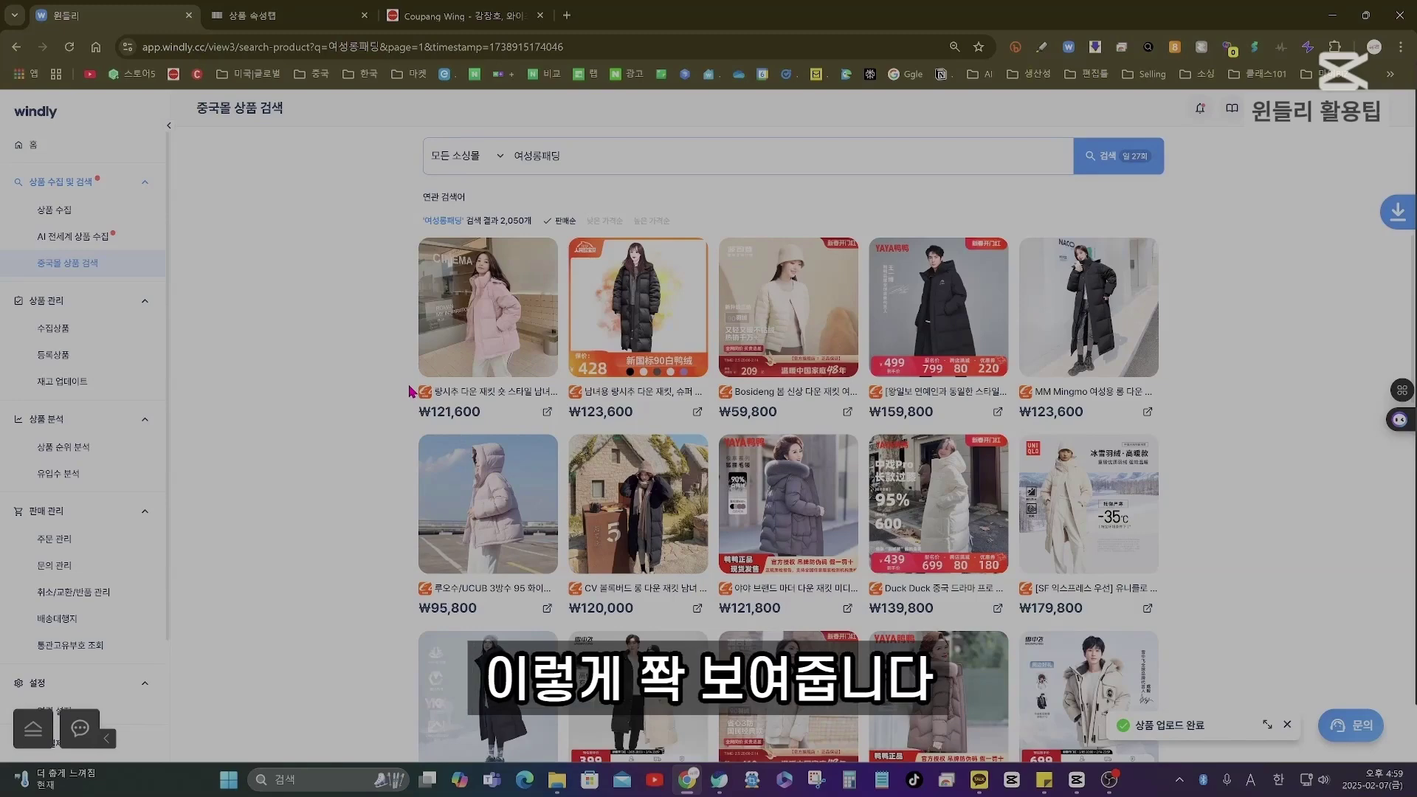
mouse_move(1144, 605)
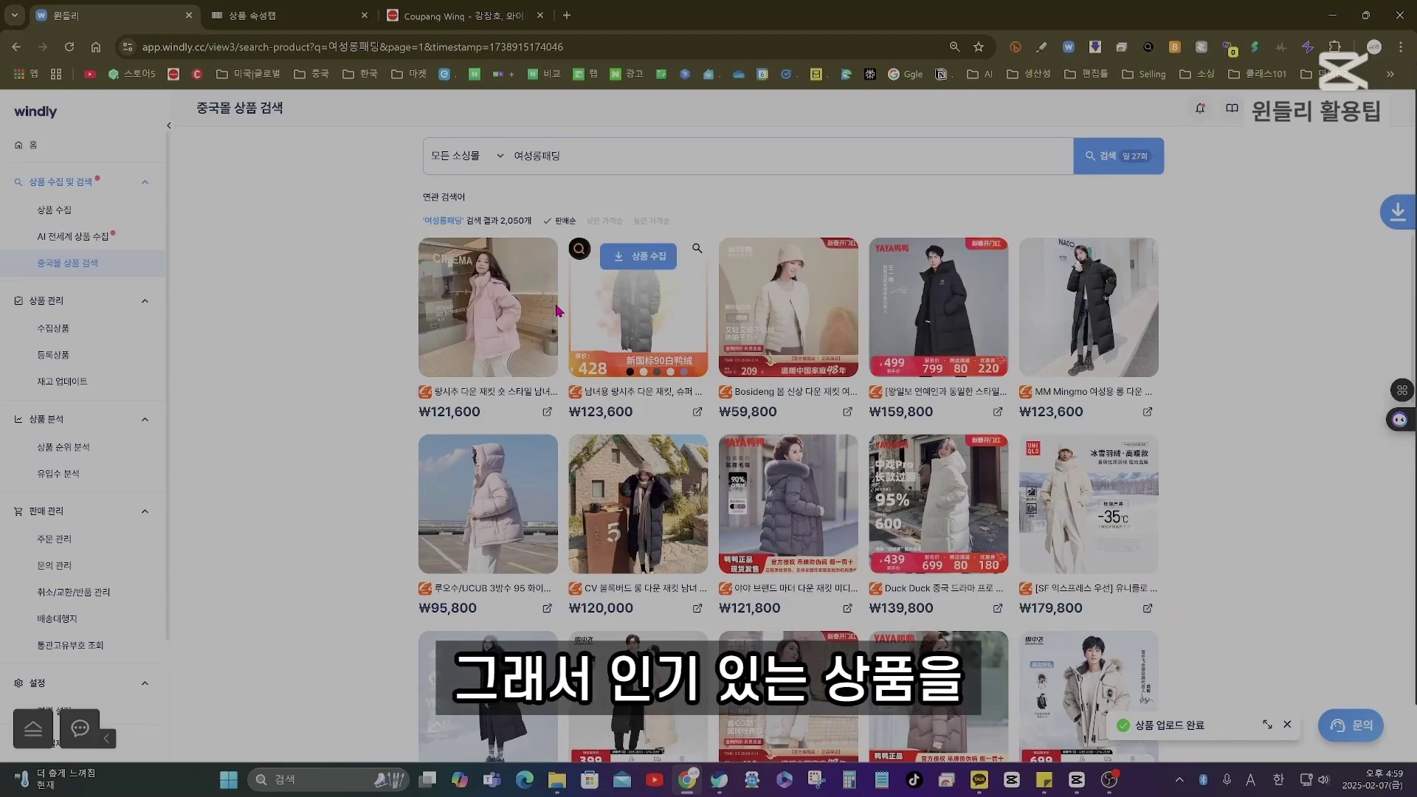
mouse_move(502, 263)
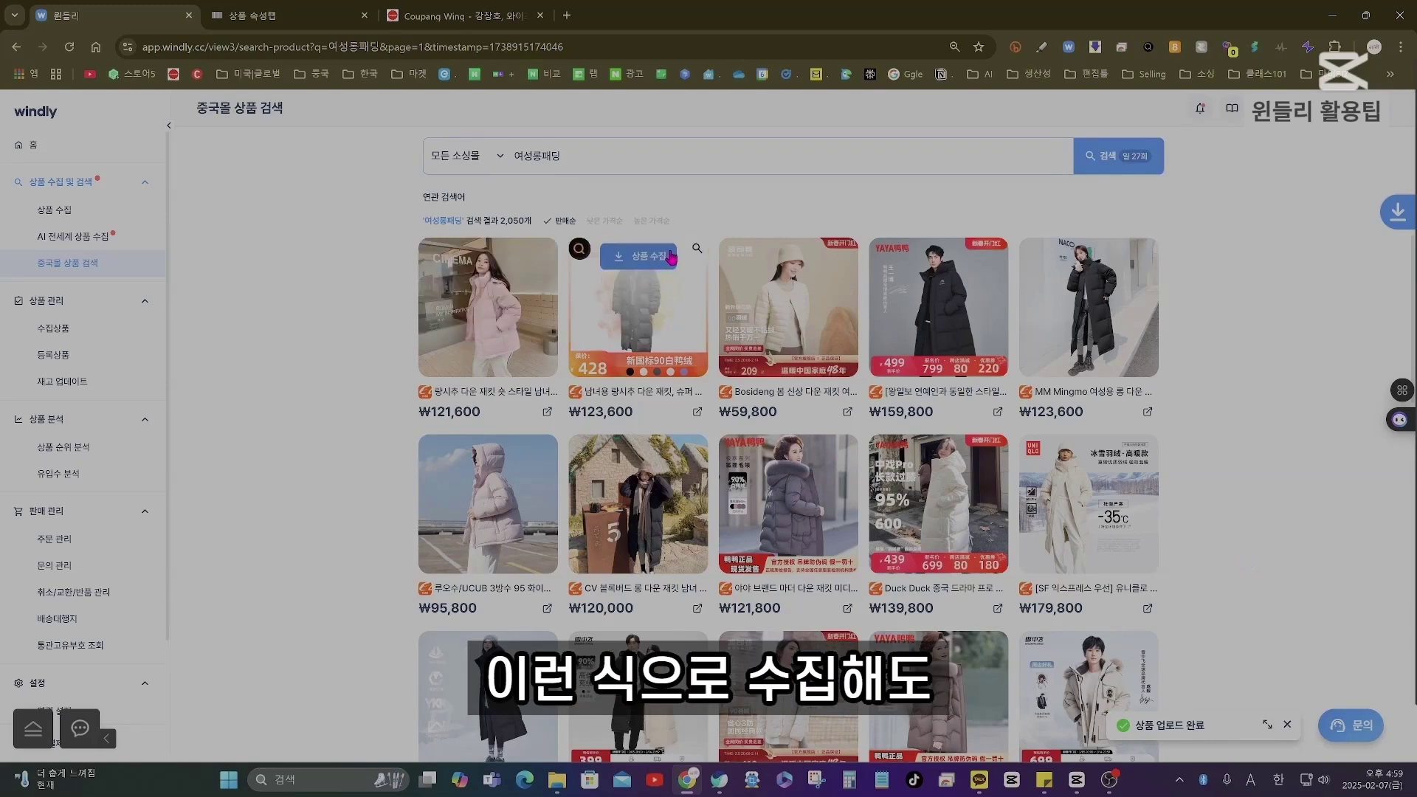
mouse_move(810, 257)
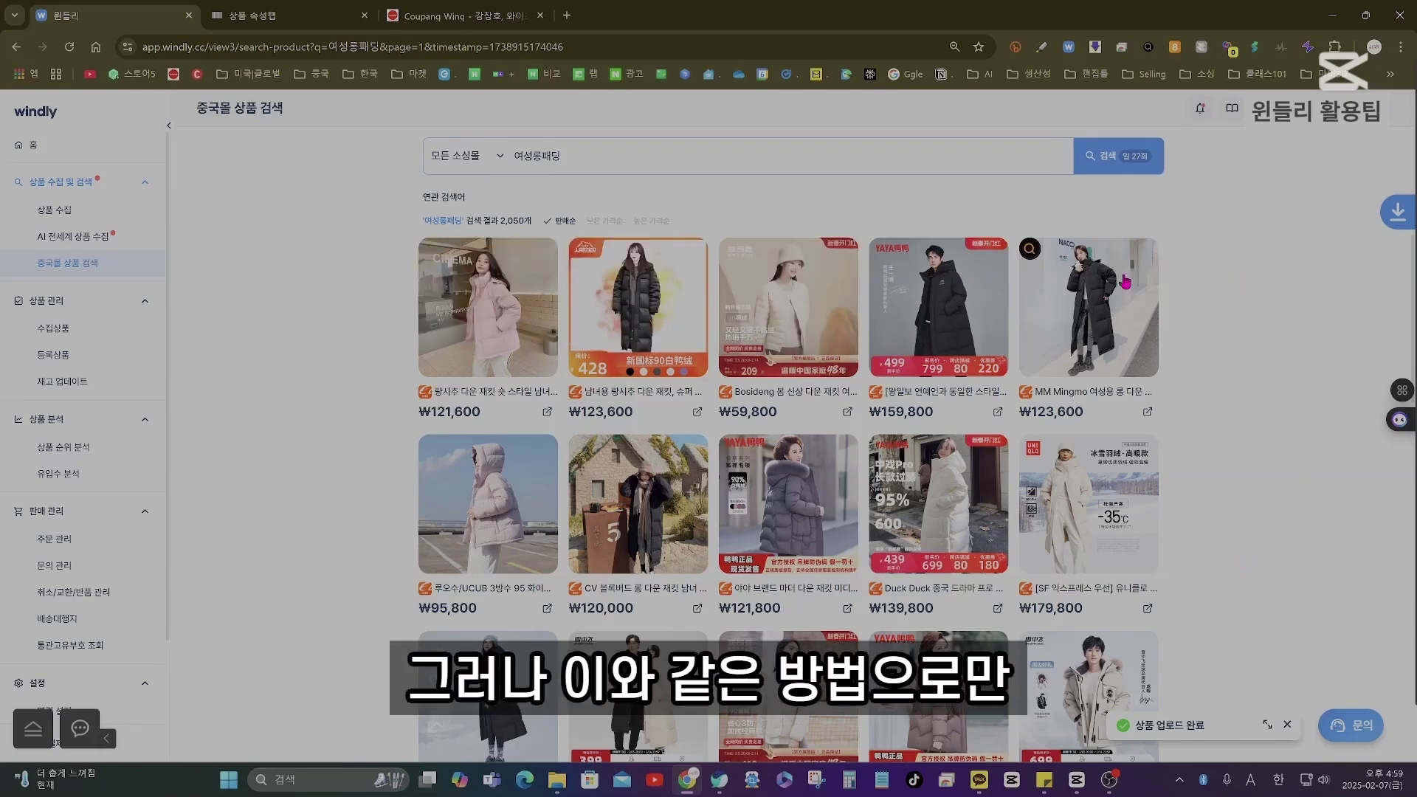
Return to the Chinese mall keyword rankings and summarize the full daily keyword ranking with Monica.
click(91, 265)
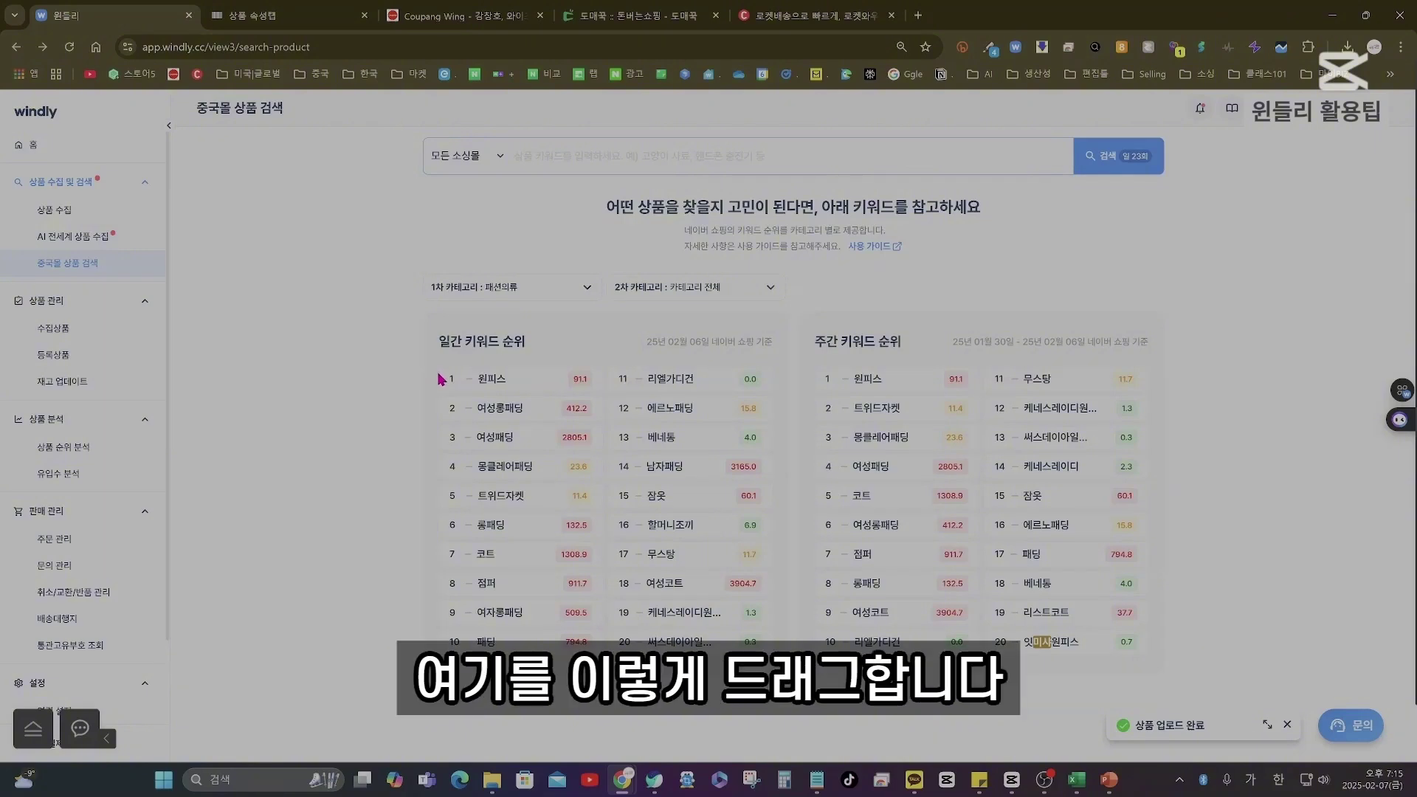
drag(446, 380, 763, 649)
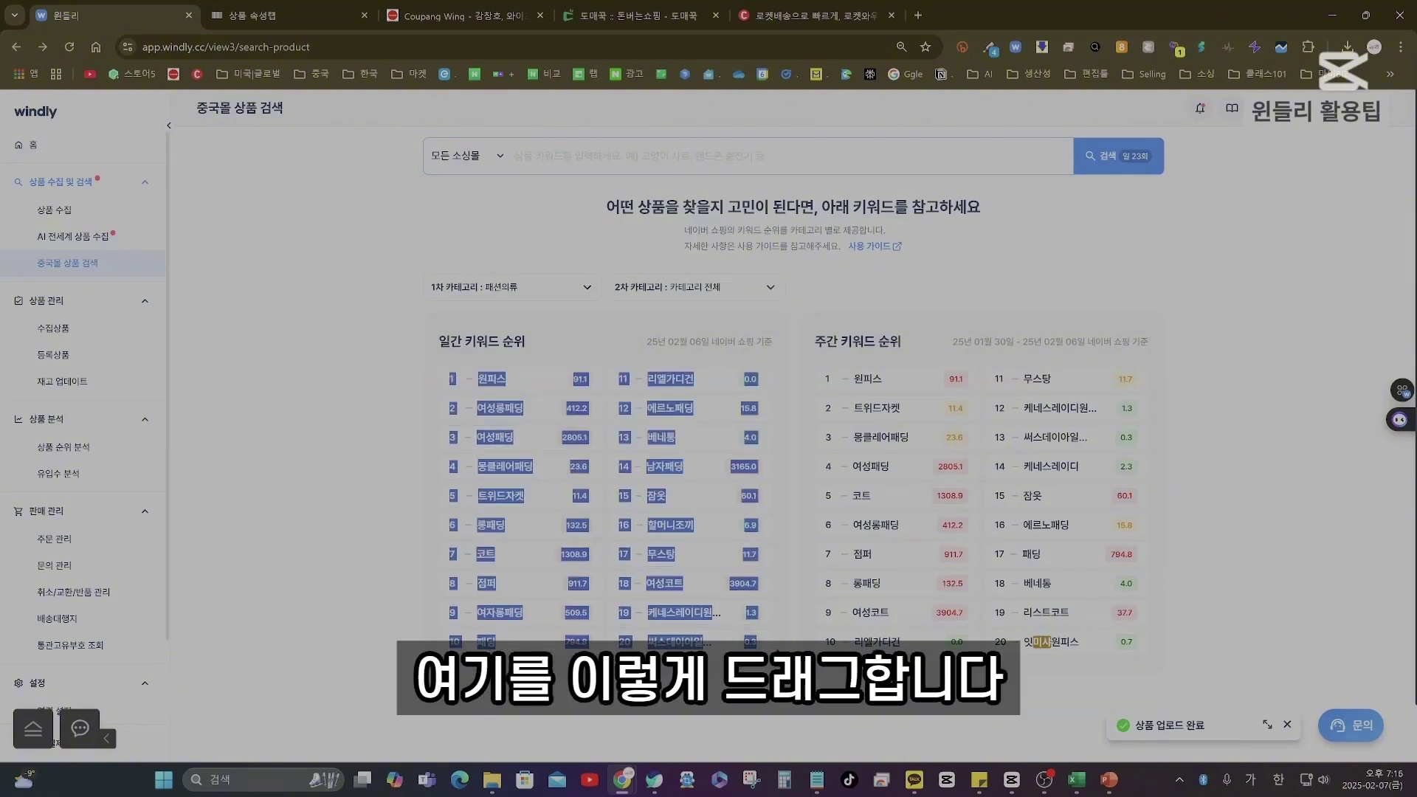
click(822, 668)
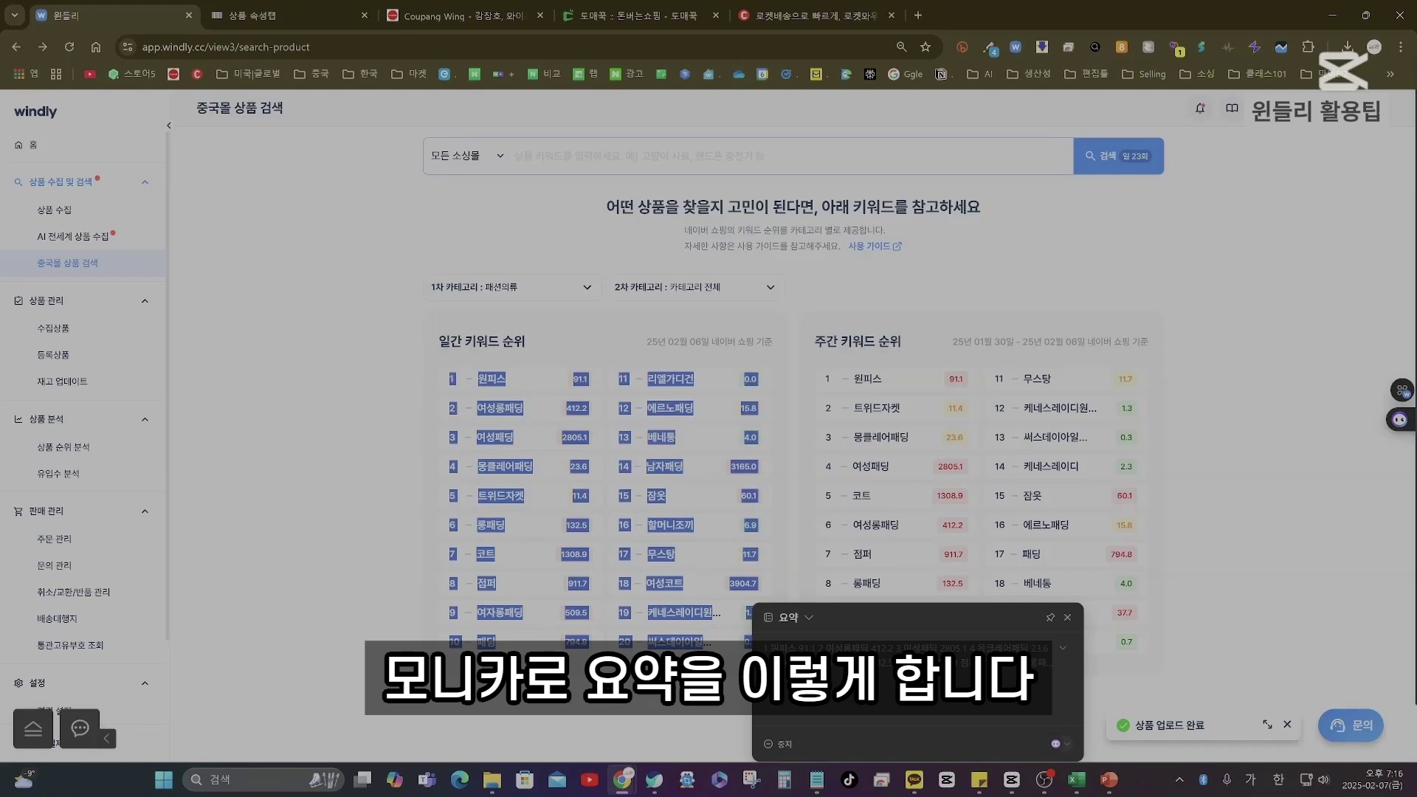
Ask Monica to sort the keywords by ascending competition and remove the left numbering: "키워드의 경쟁률 오름차순으로 정리해줘. 좌측 넘버링 번호는 삭제해줘".
click(806, 740)
text(키워드의)
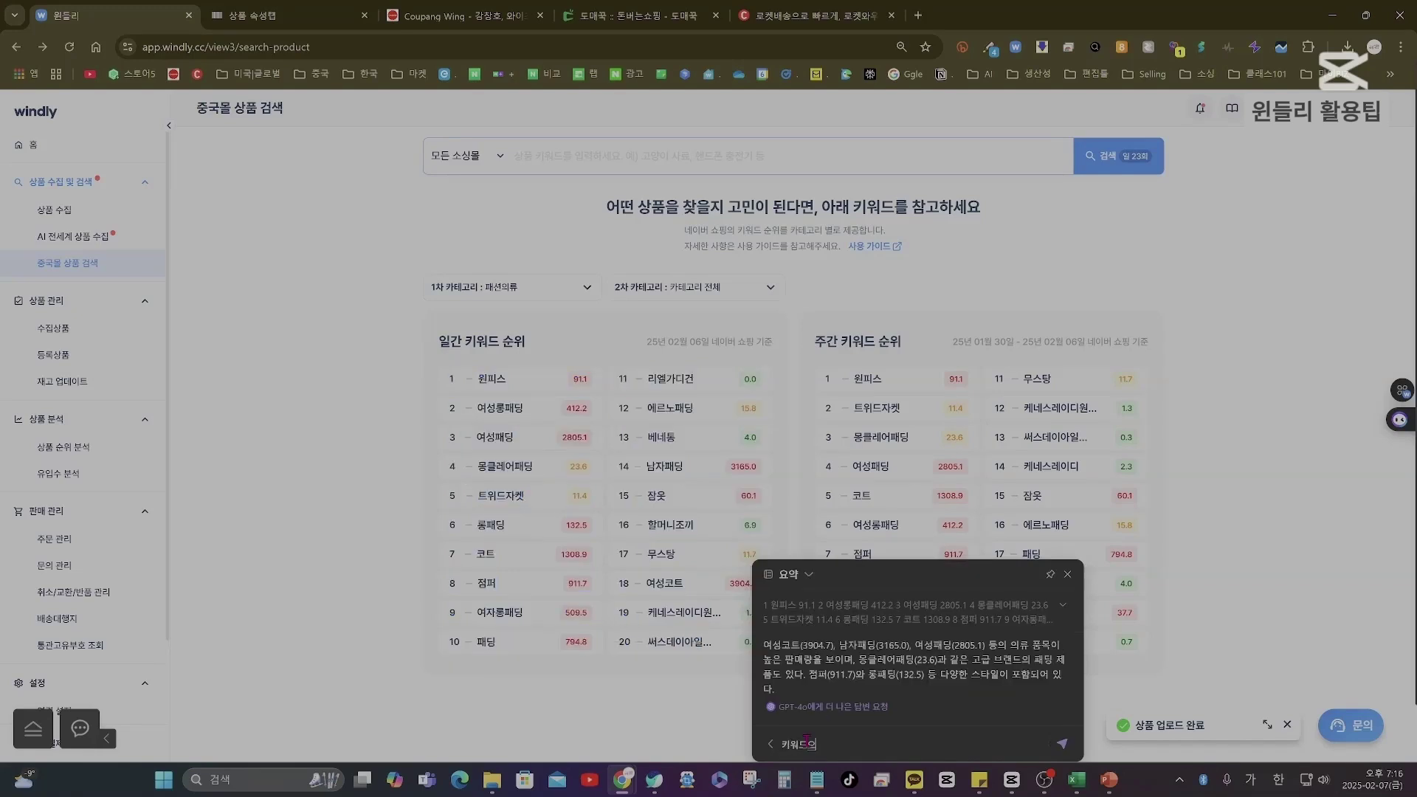
text( 경쟁률 오름차순으로 정리해줘. 저넘버링)
text( 번호는 삭제해줘)
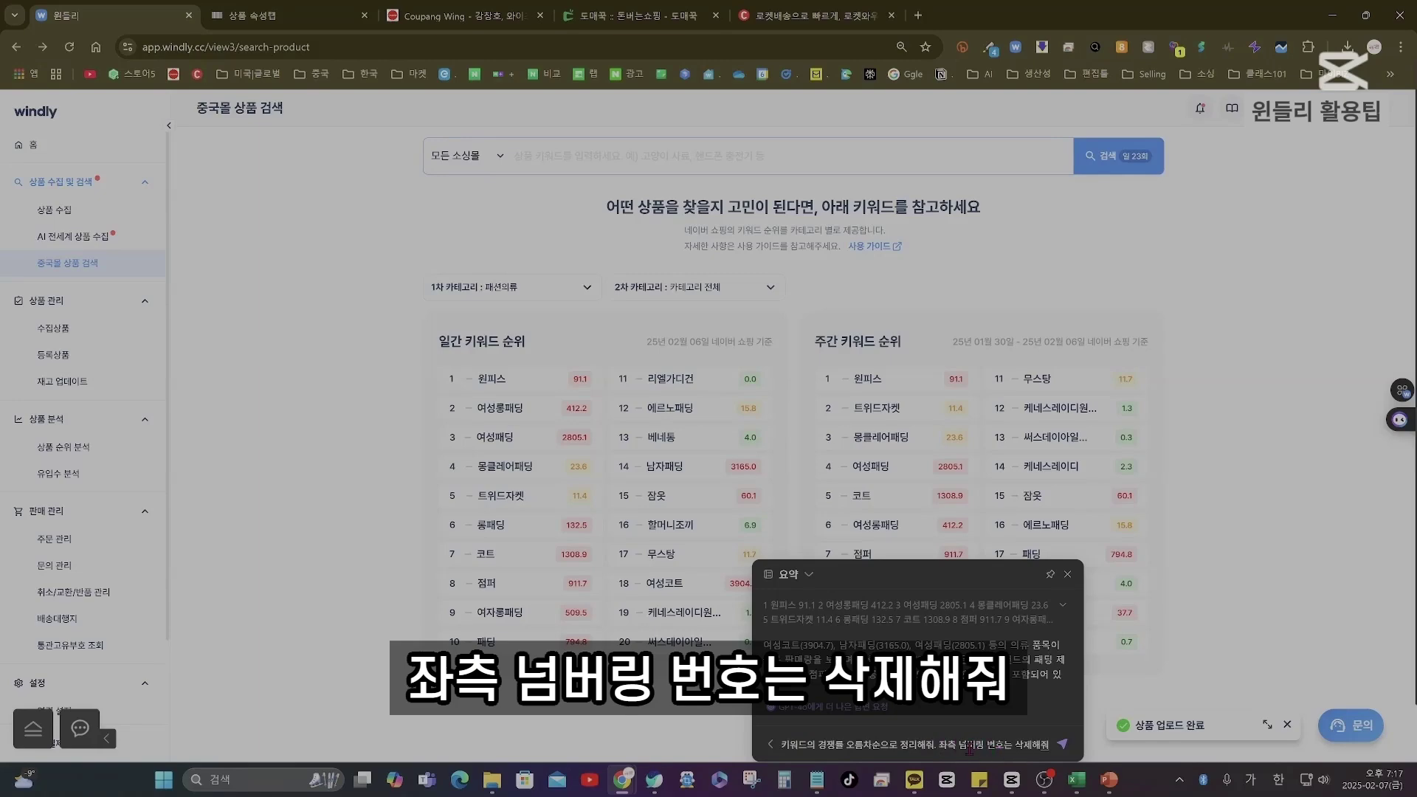
click(1063, 748)
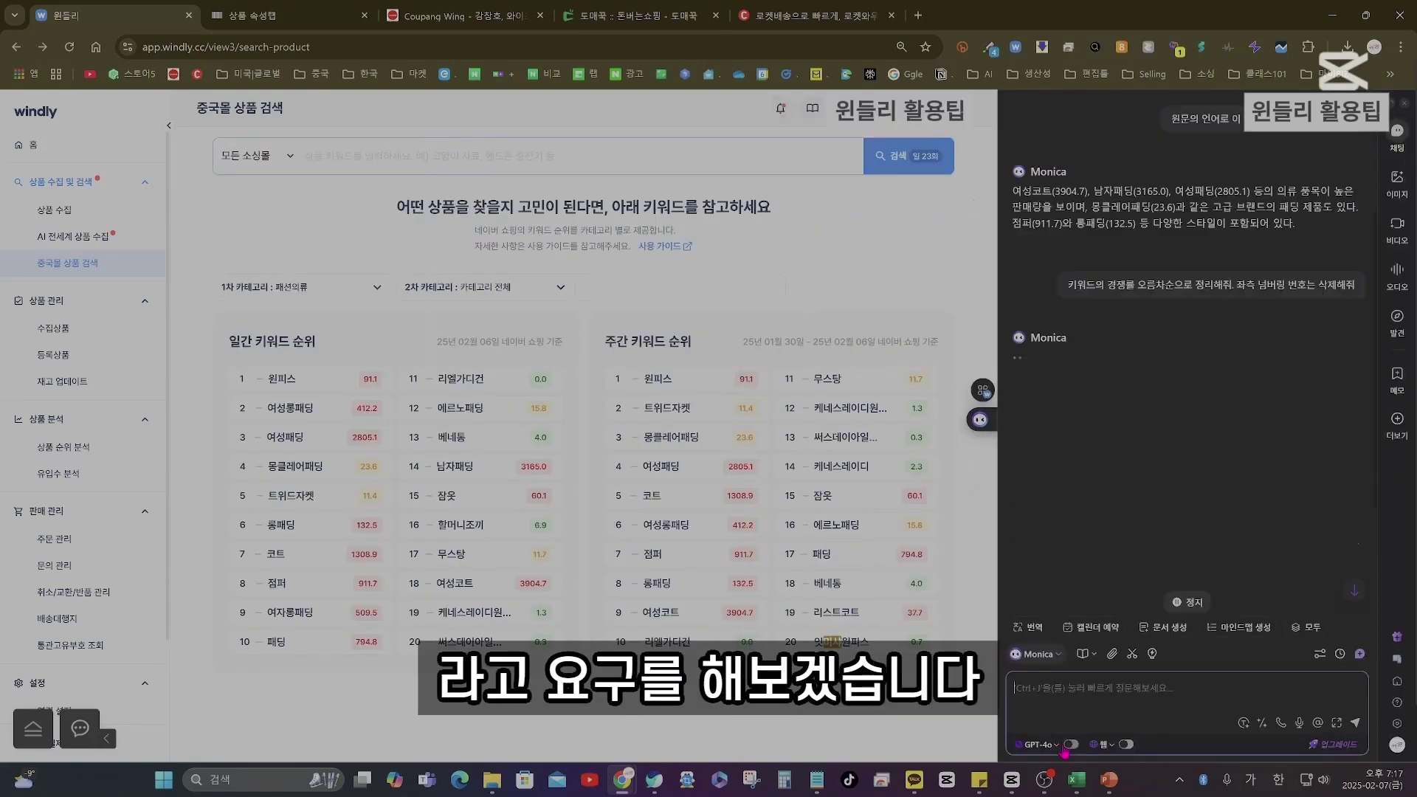
scroll(1145, 545, up, 1)
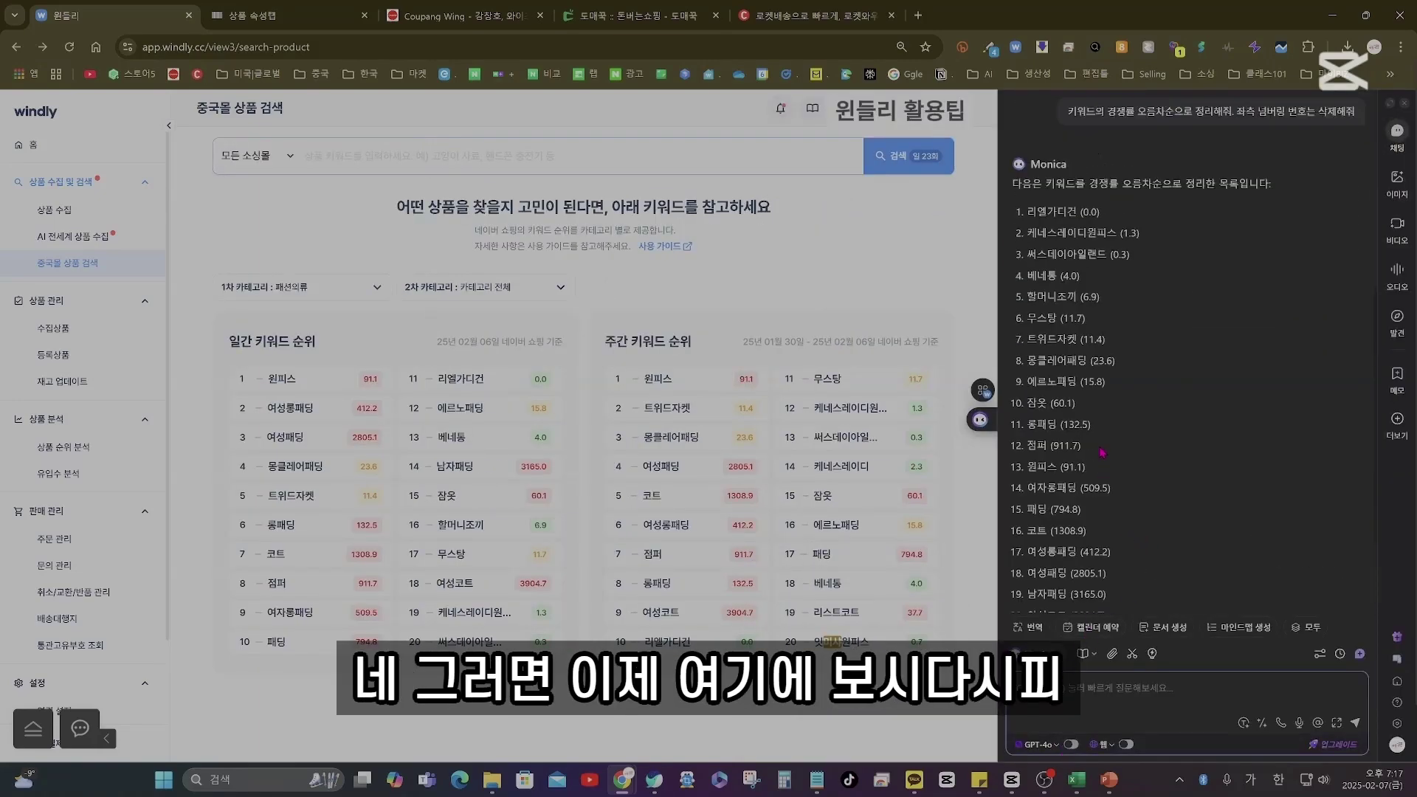
scroll(1102, 451, up, 1)
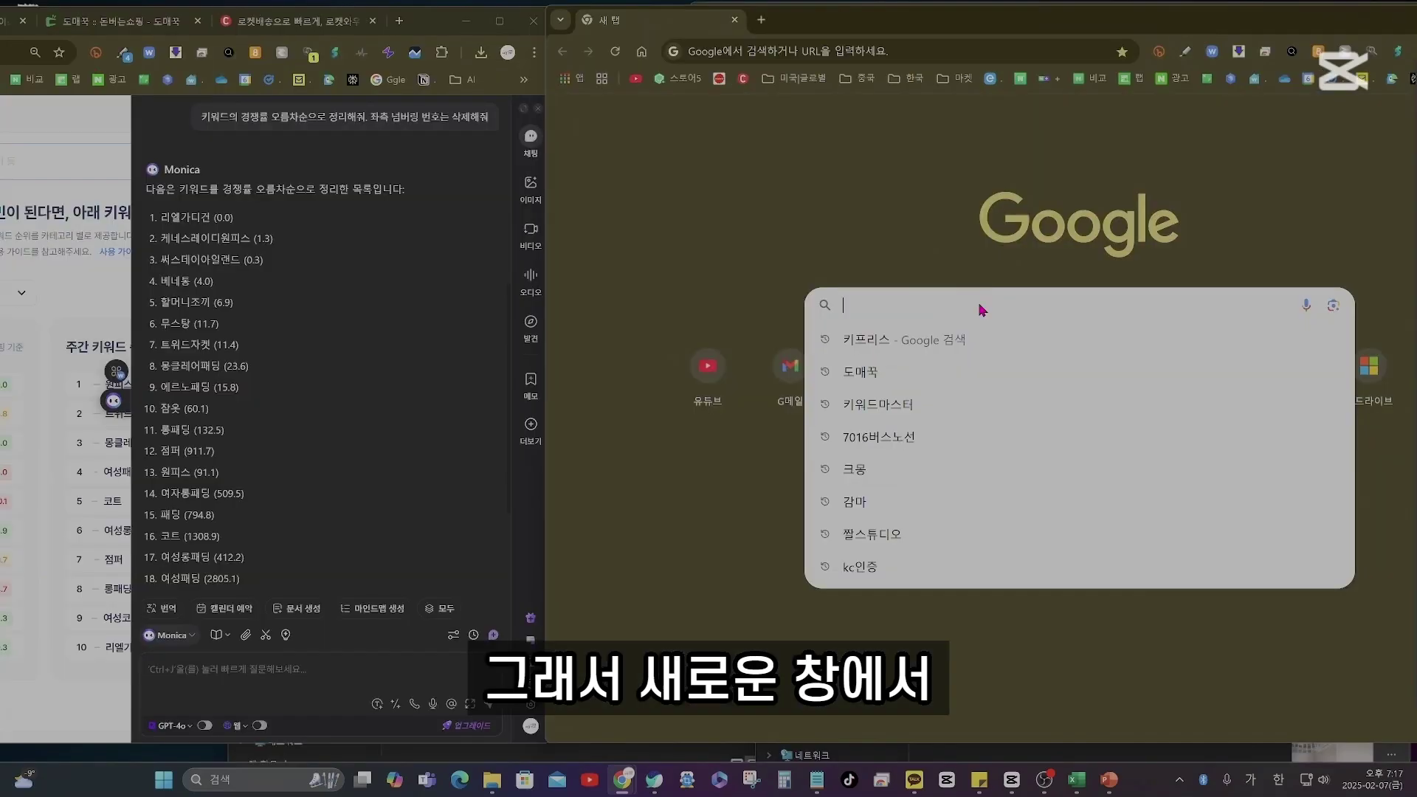
Search Google for 키워드마스터 in a new window, open the site and go to its 셀러마스터 tool.
key(Return)
click(736, 249)
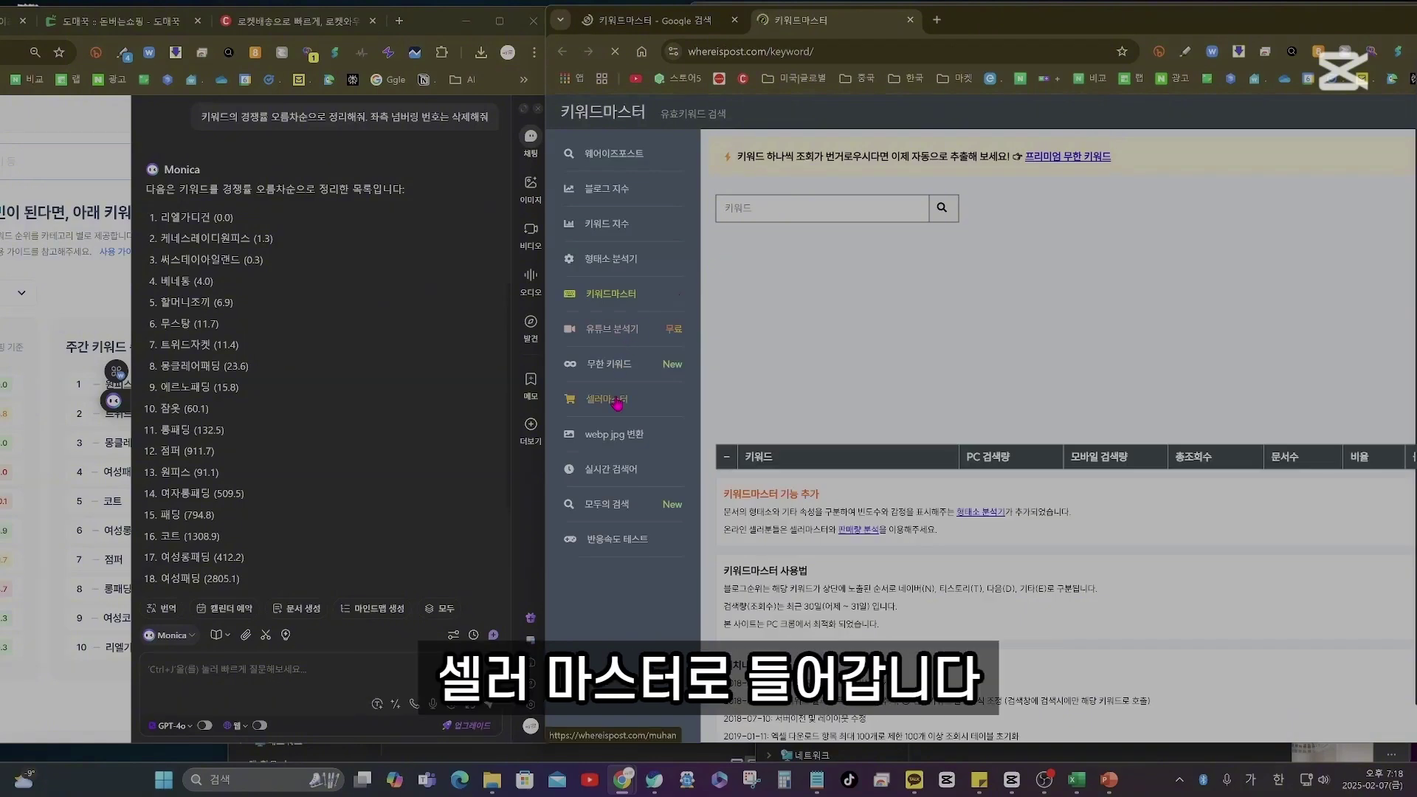
click(615, 400)
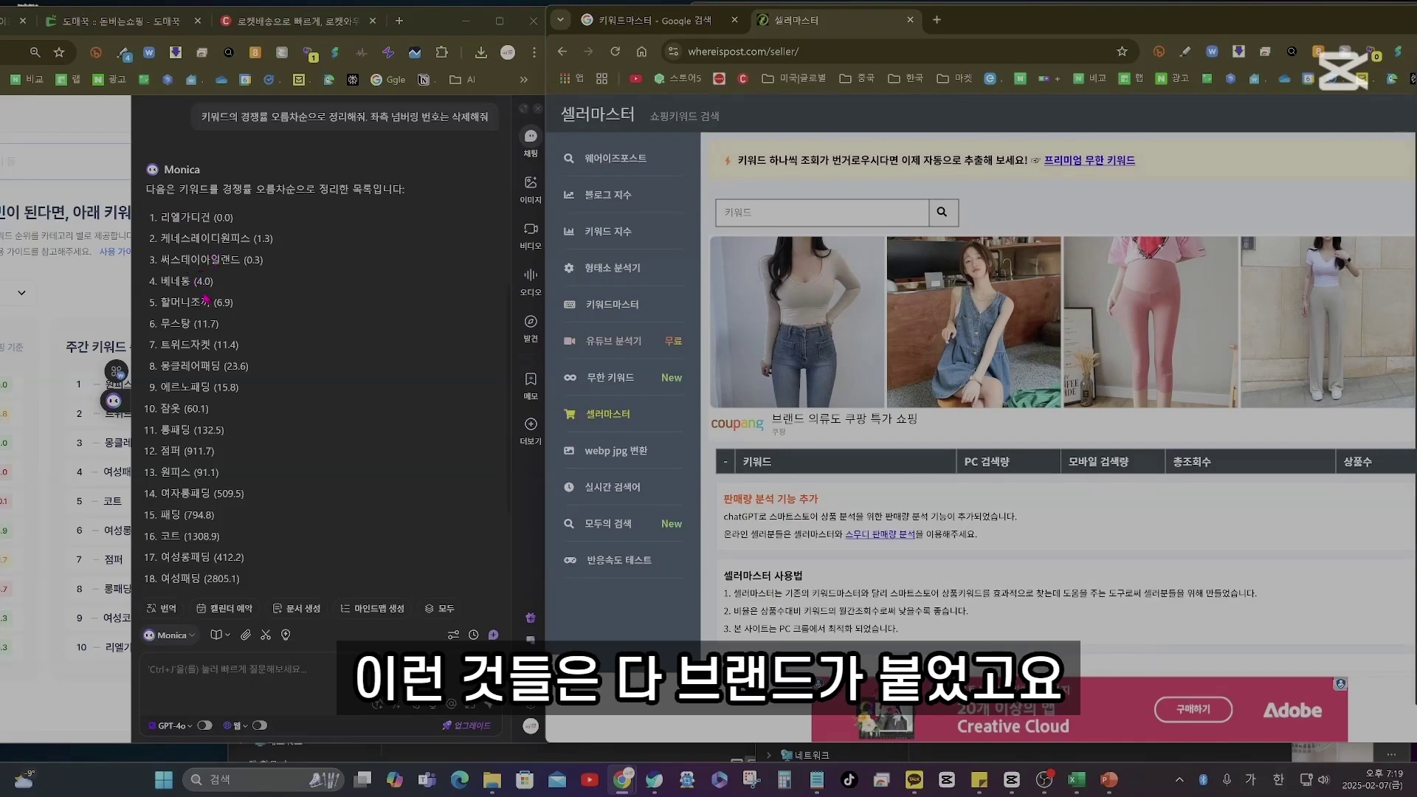
Copy the keyword 할머니조끼 from Monica's list and look up its search volume in 셀러마스터.
drag(210, 302, 162, 301)
key(ctrl+c)
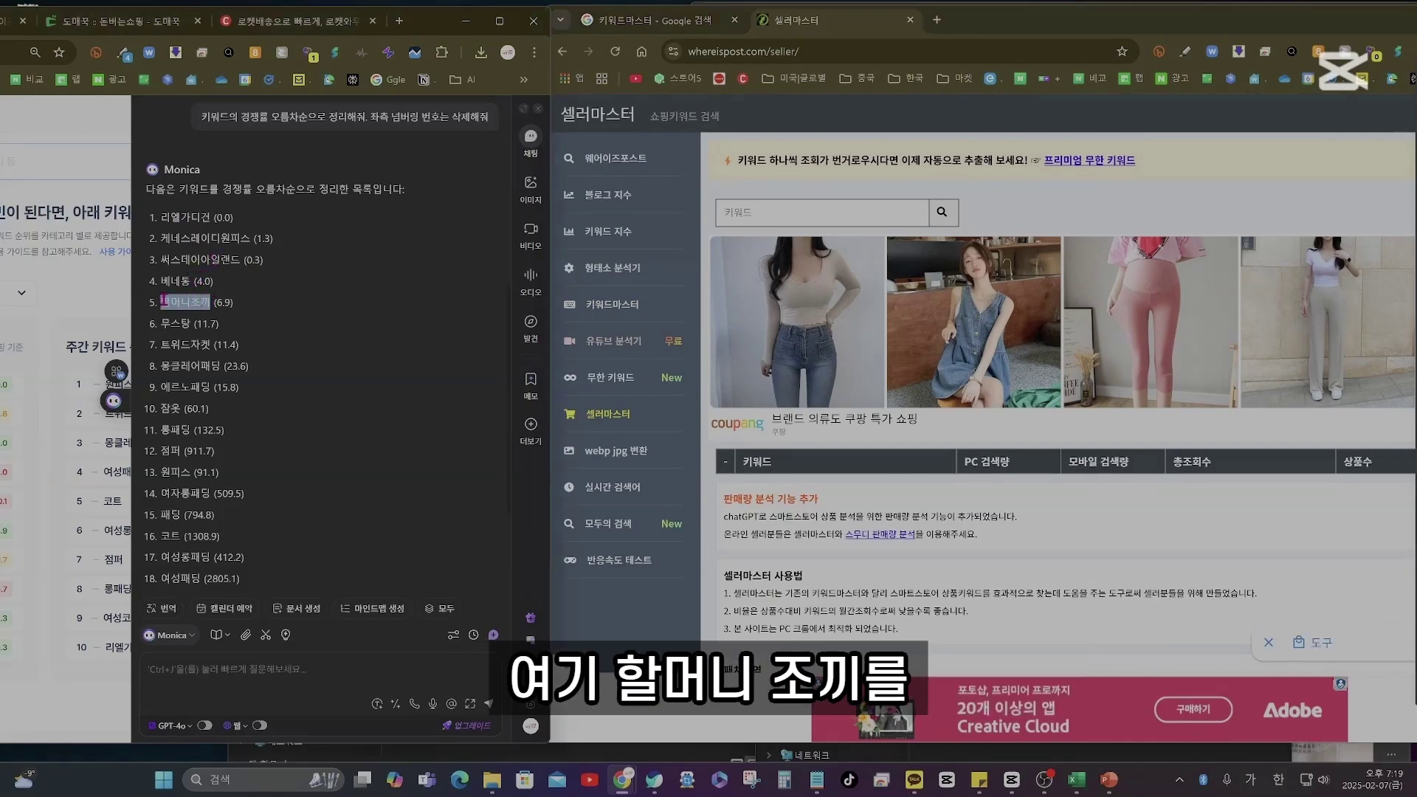
click(764, 214)
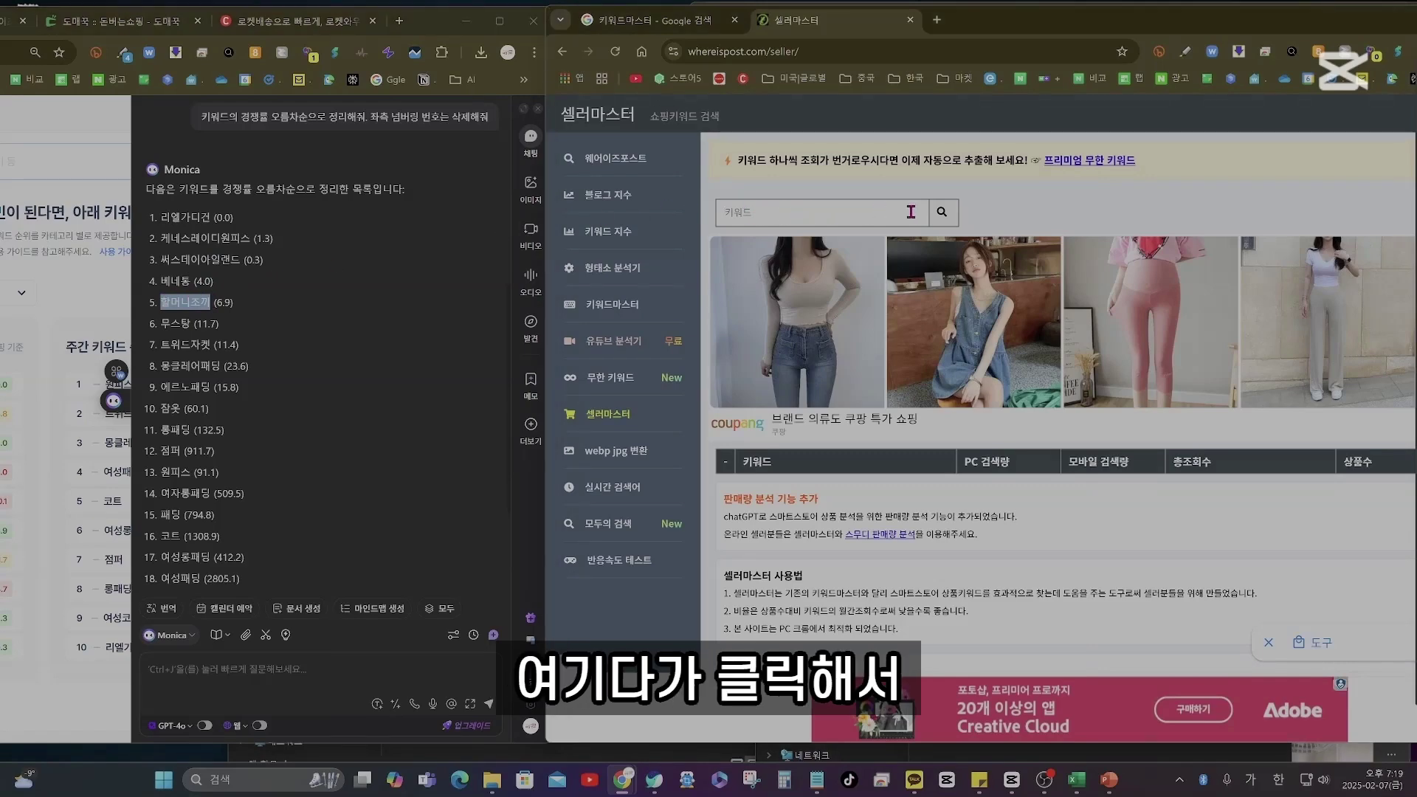
key(ctrl+v)
click(942, 212)
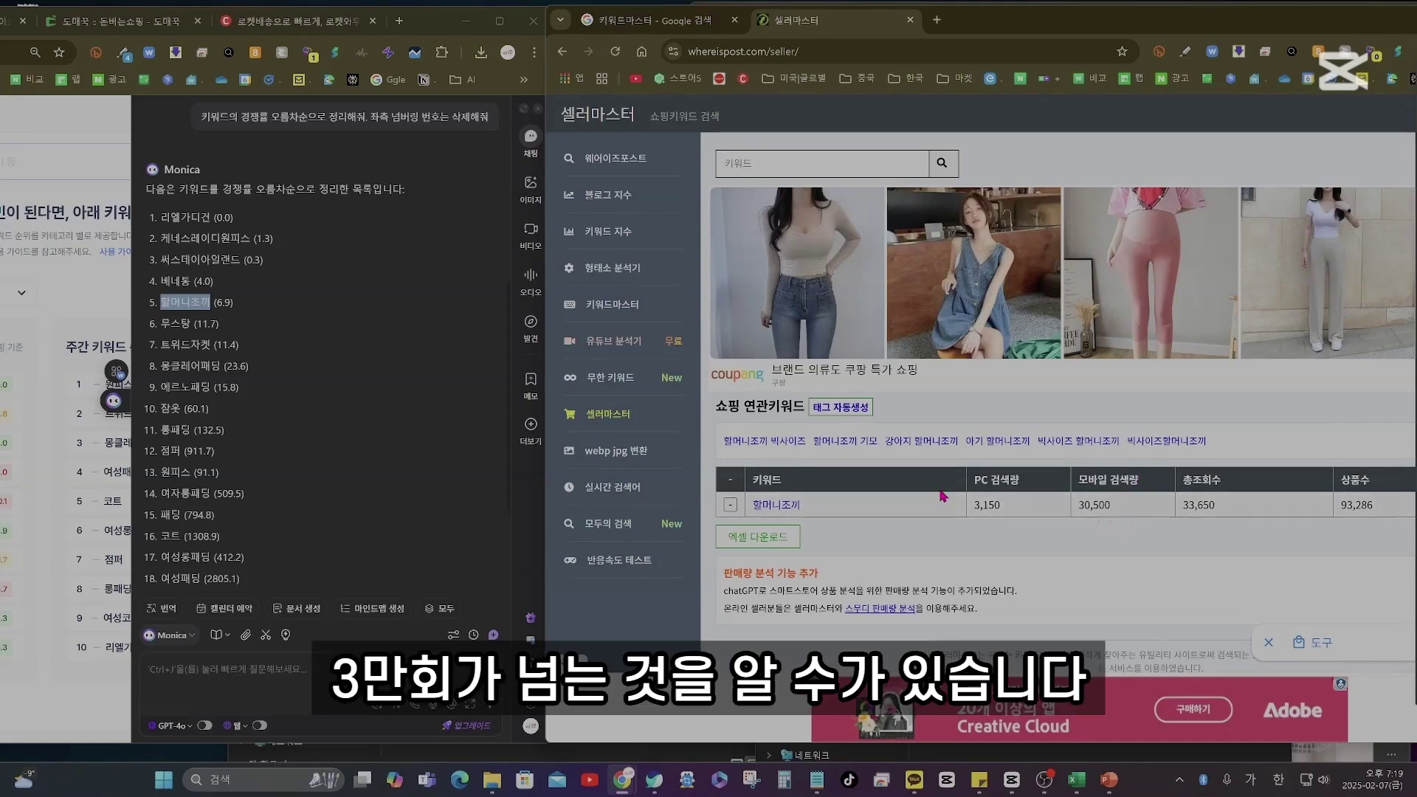
Look up the shopping search volume of the keyword 무스탕 from Monica's list in 셀러마스터.
double_click(175, 323)
key(ctrl+c)
click(779, 163)
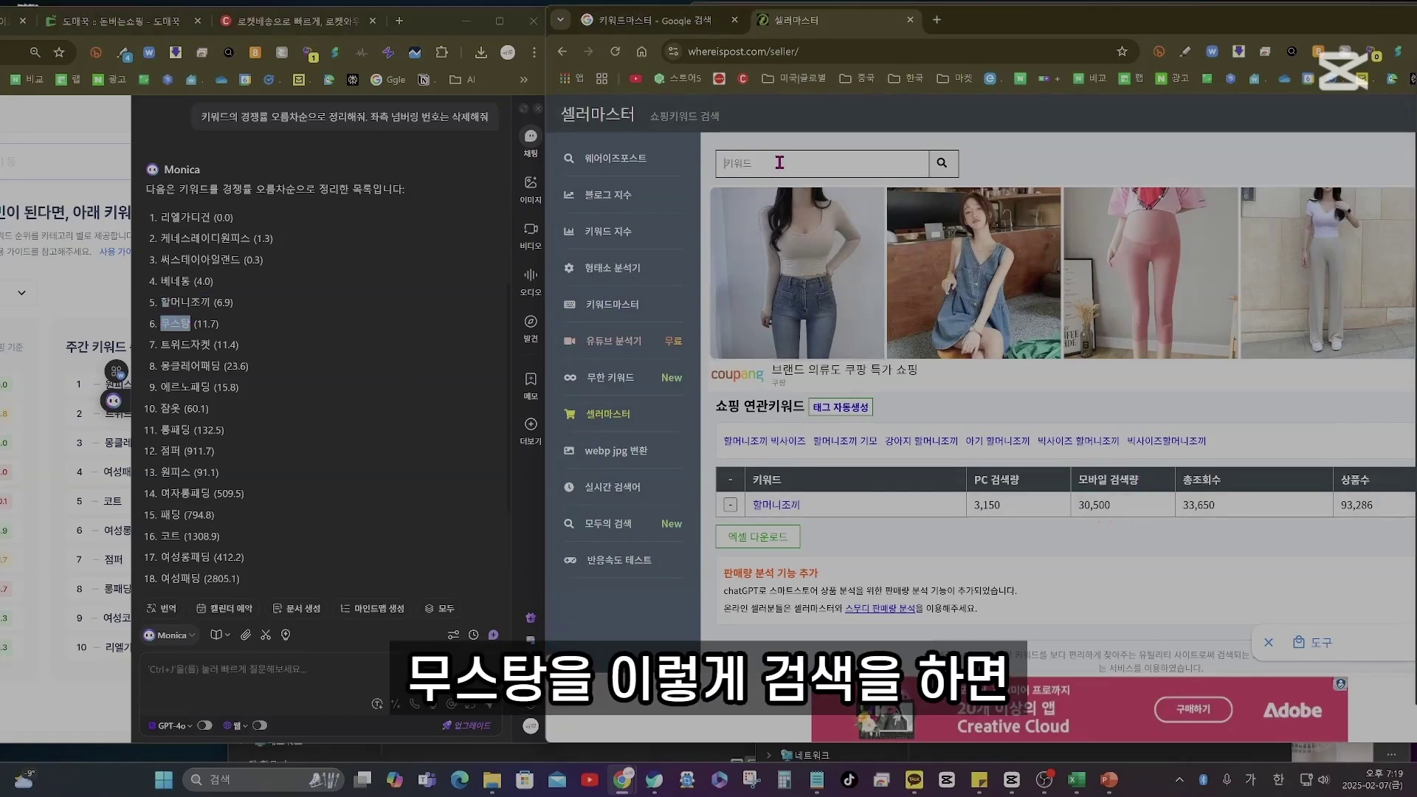
key(ctrl+v)
click(942, 166)
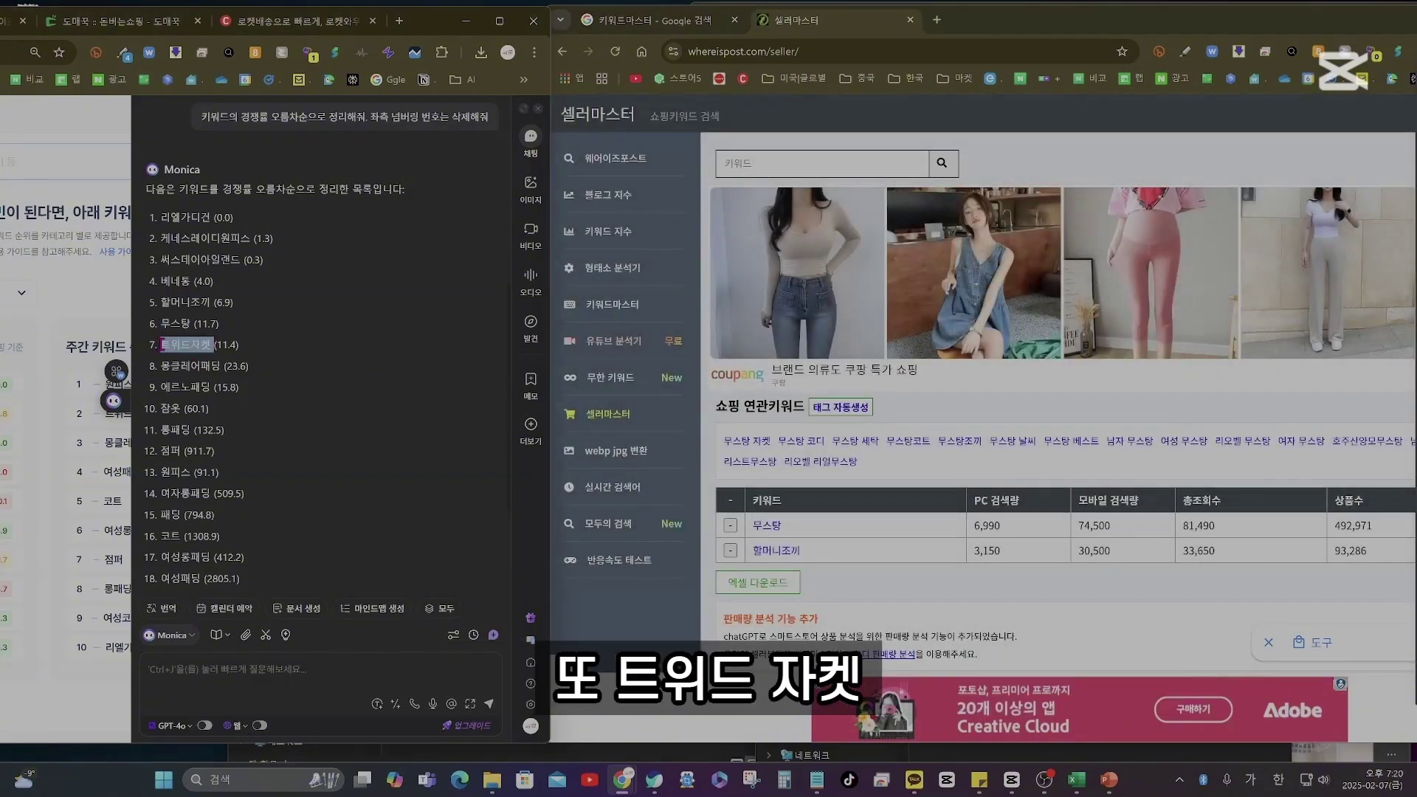
Check the 셀러마스터 search figures for 트위드자켓, the seventh keyword in Monica's list.
double_click(193, 344)
click(796, 164)
text(트위드자켓)
click(942, 162)
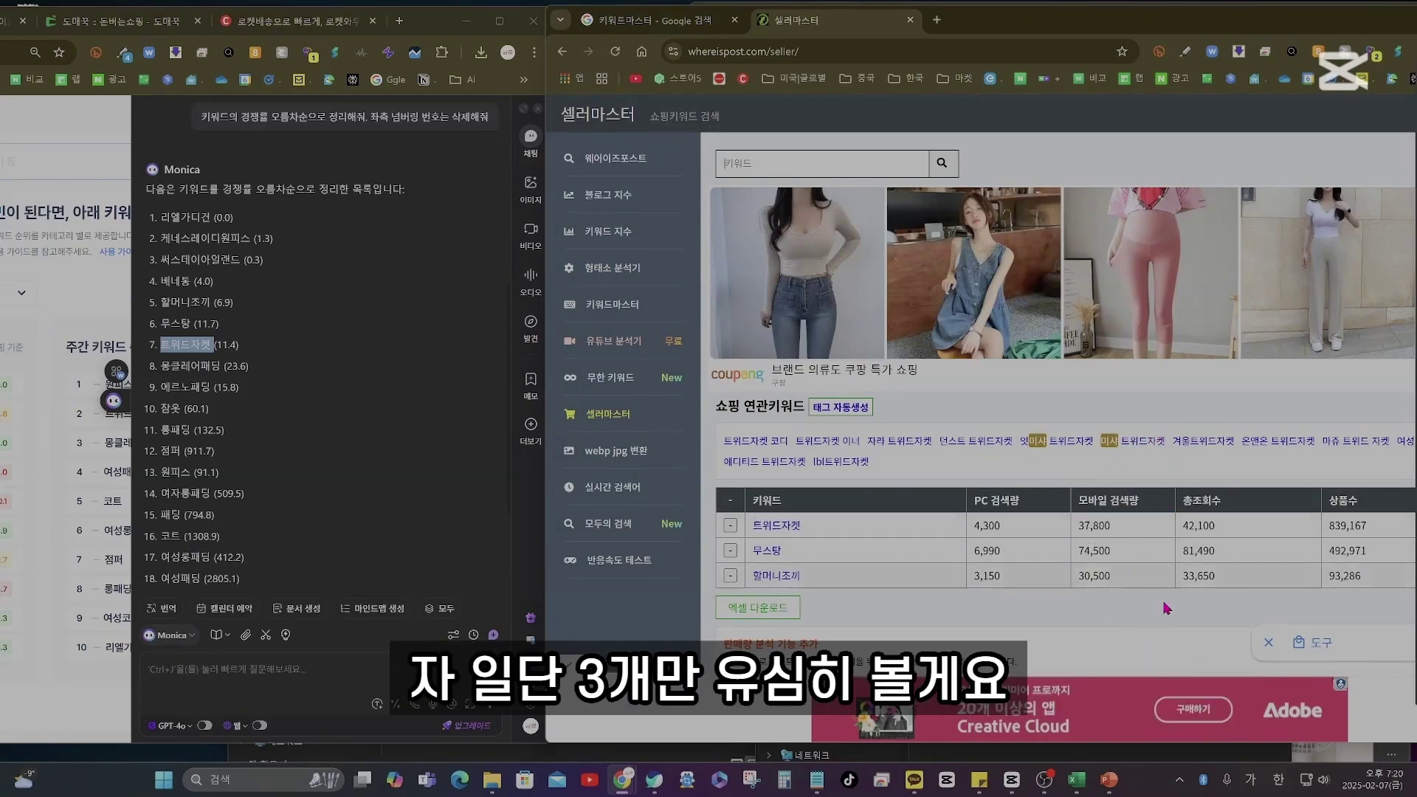
Search 도매꾹 for the copied keyword 할머니조끼 and refine the results to domestic delivery (국내배송).
drag(804, 583, 756, 586)
key(ctrl+c)
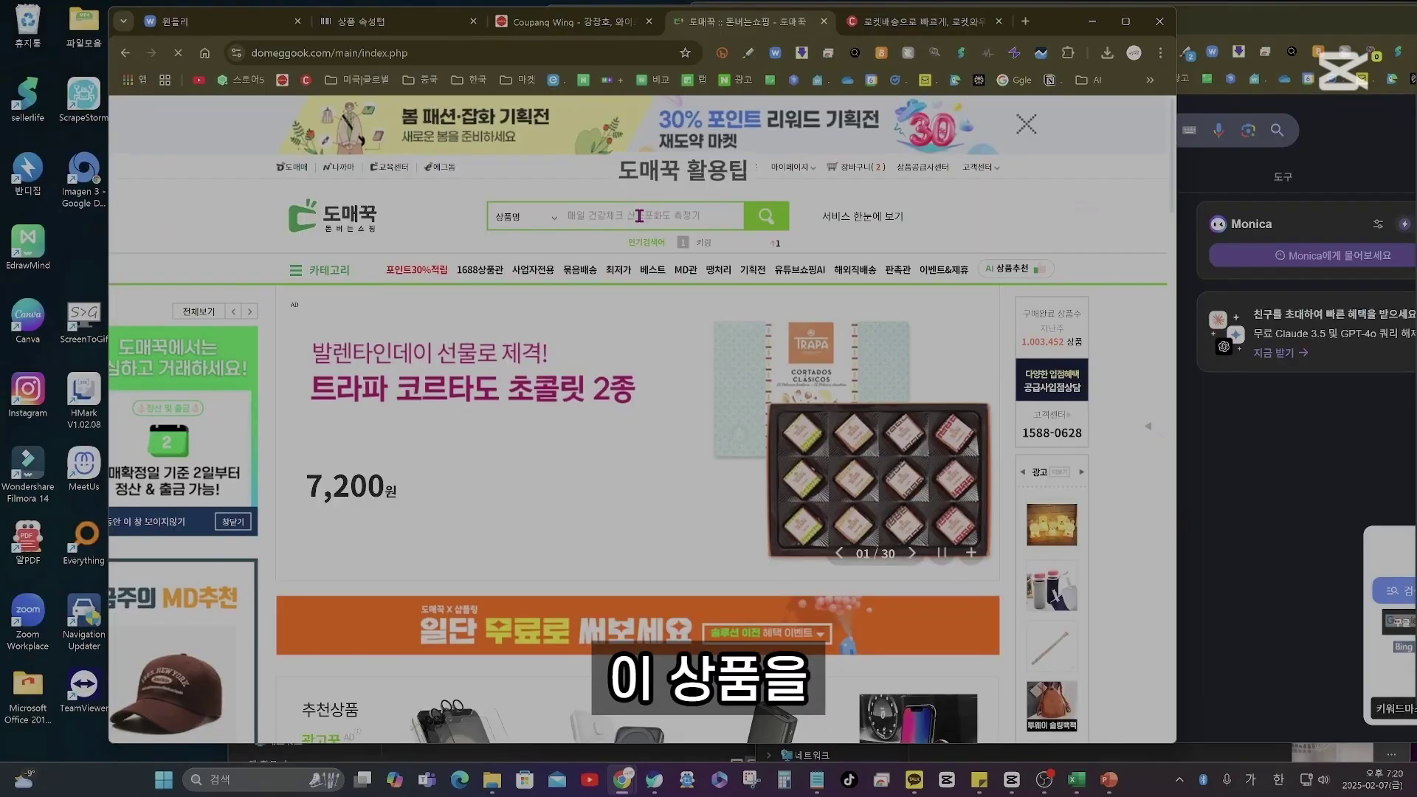
click(640, 216)
key(ctrl+v)
click(766, 217)
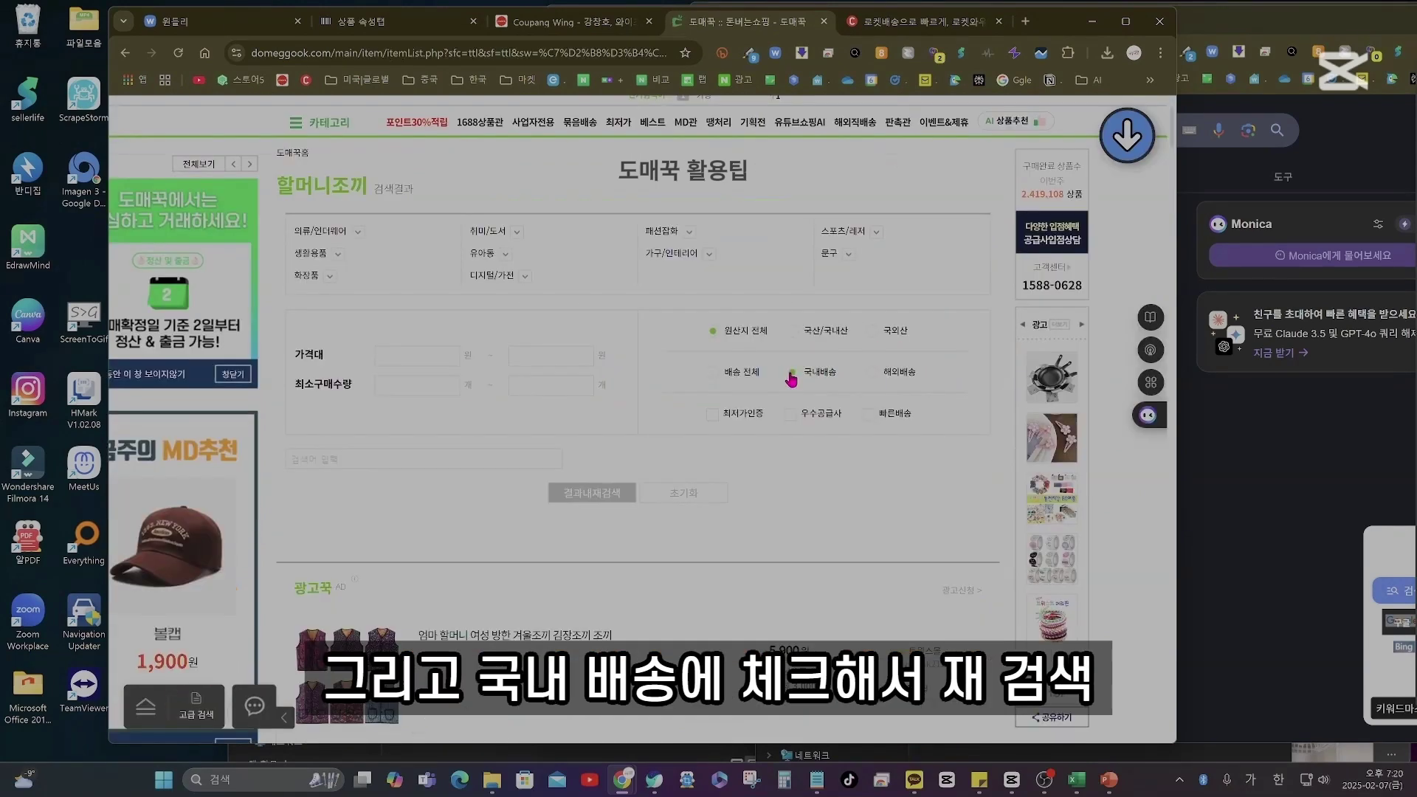
click(602, 500)
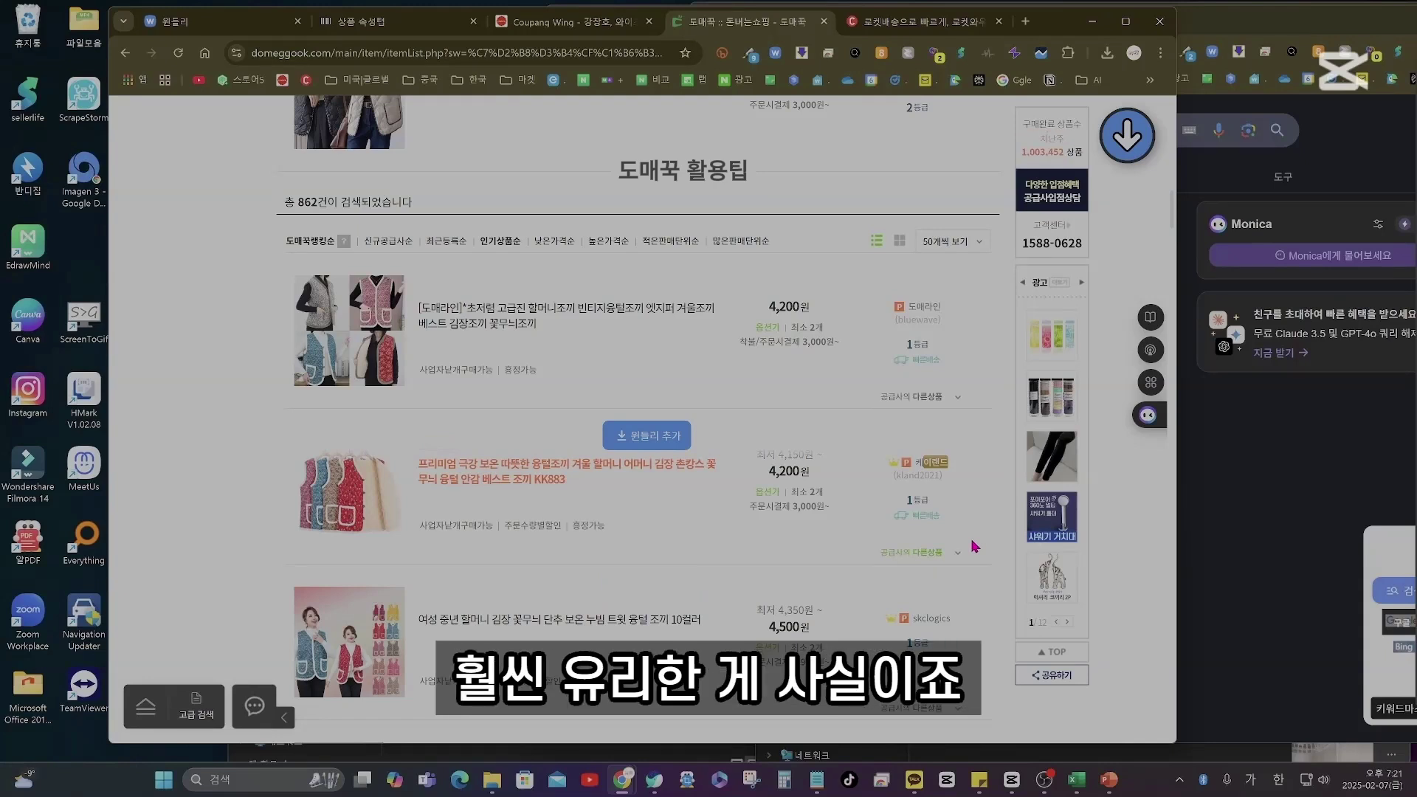
Copy the first 도매꾹 vest's product name into Notepad without its bracketed prefix, shorten it to "초저렴 고급진 할머니조끼" and select it.
drag(714, 325, 468, 310)
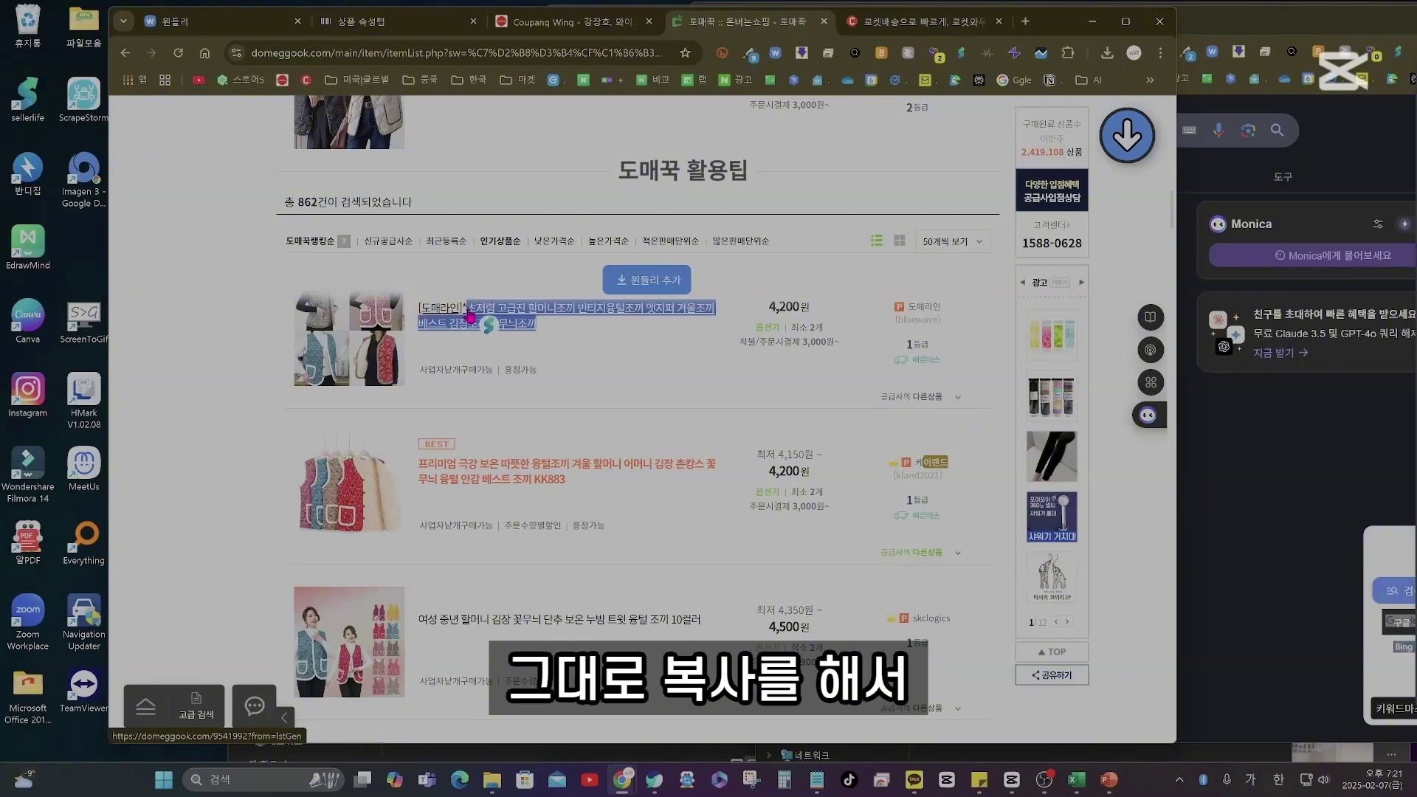
key(ctrl+c)
key(ctrl+v)
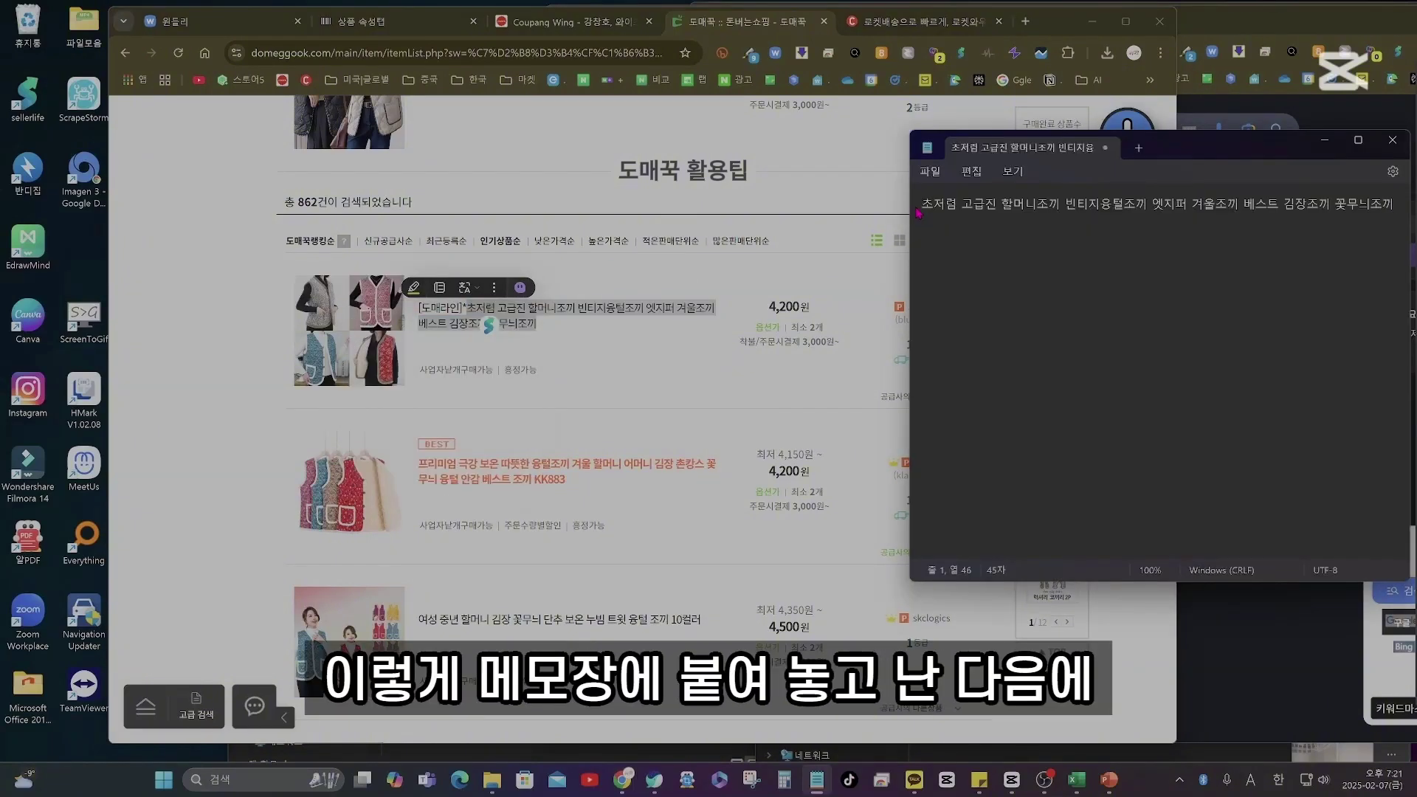
click(1066, 203)
key(shift+End)
key(Delete)
drag(1060, 203, 924, 211)
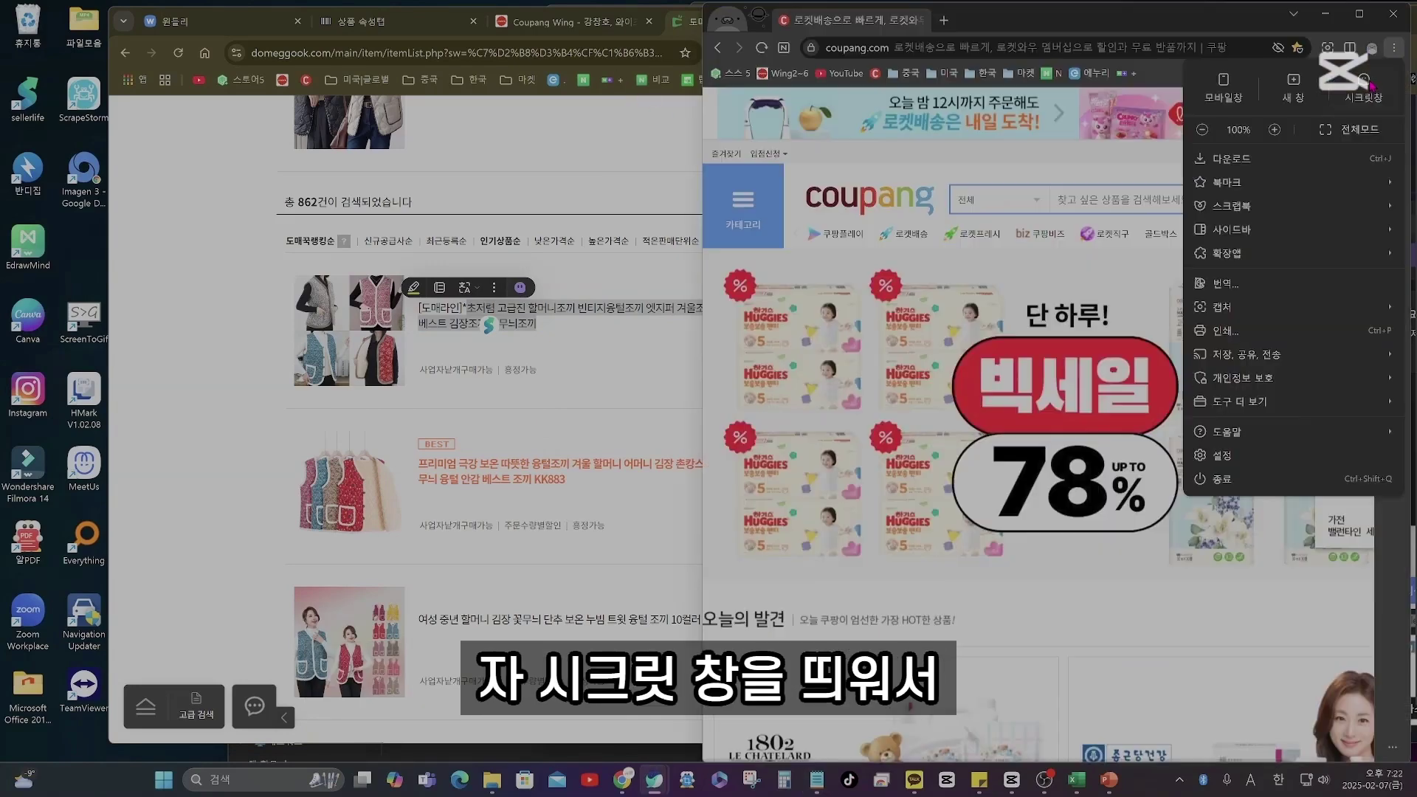
Open Coupang in a secret browser window and search for "초저렴 고급진 할머니조끼".
key(ctrl+shift+n)
click(883, 84)
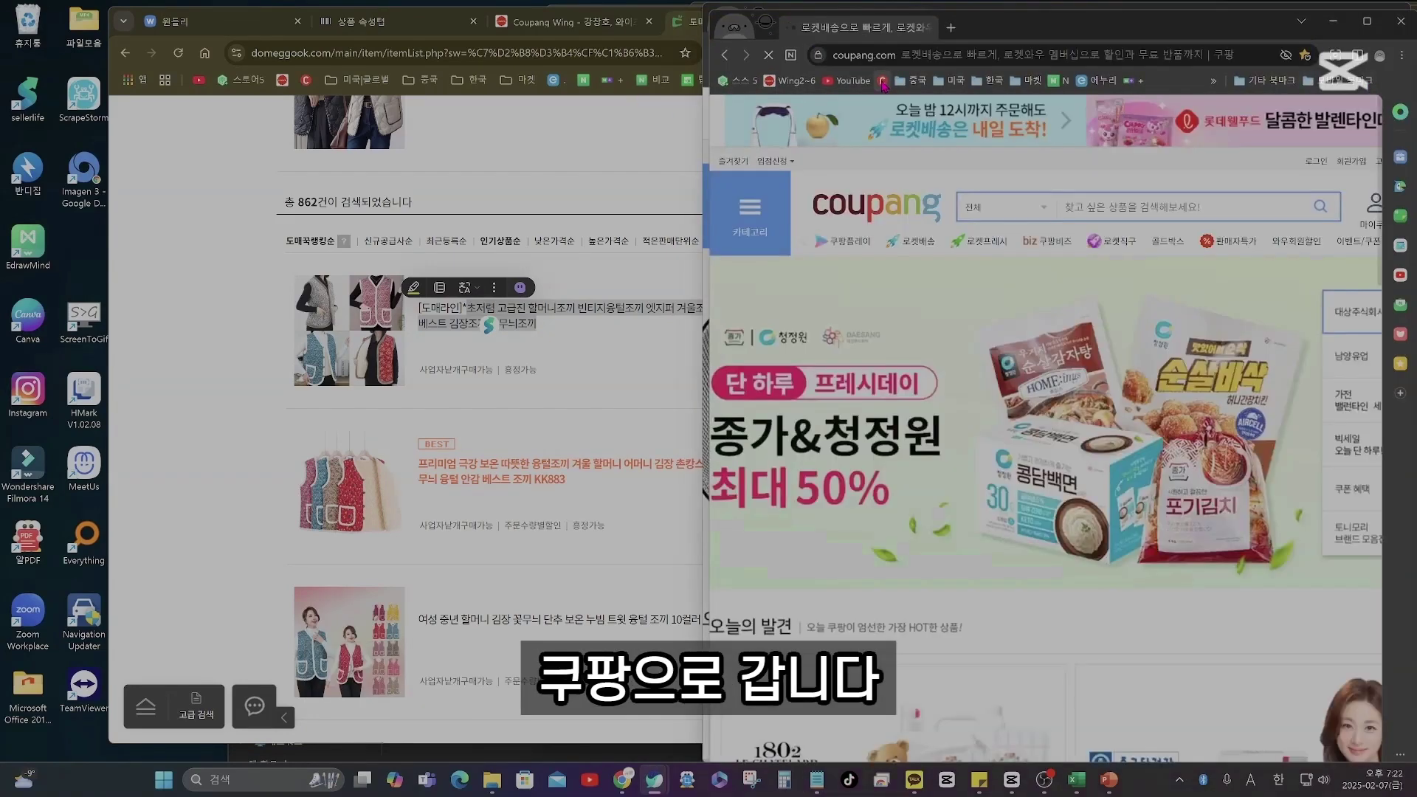
click(1280, 208)
key(ctrl+v)
click(1320, 211)
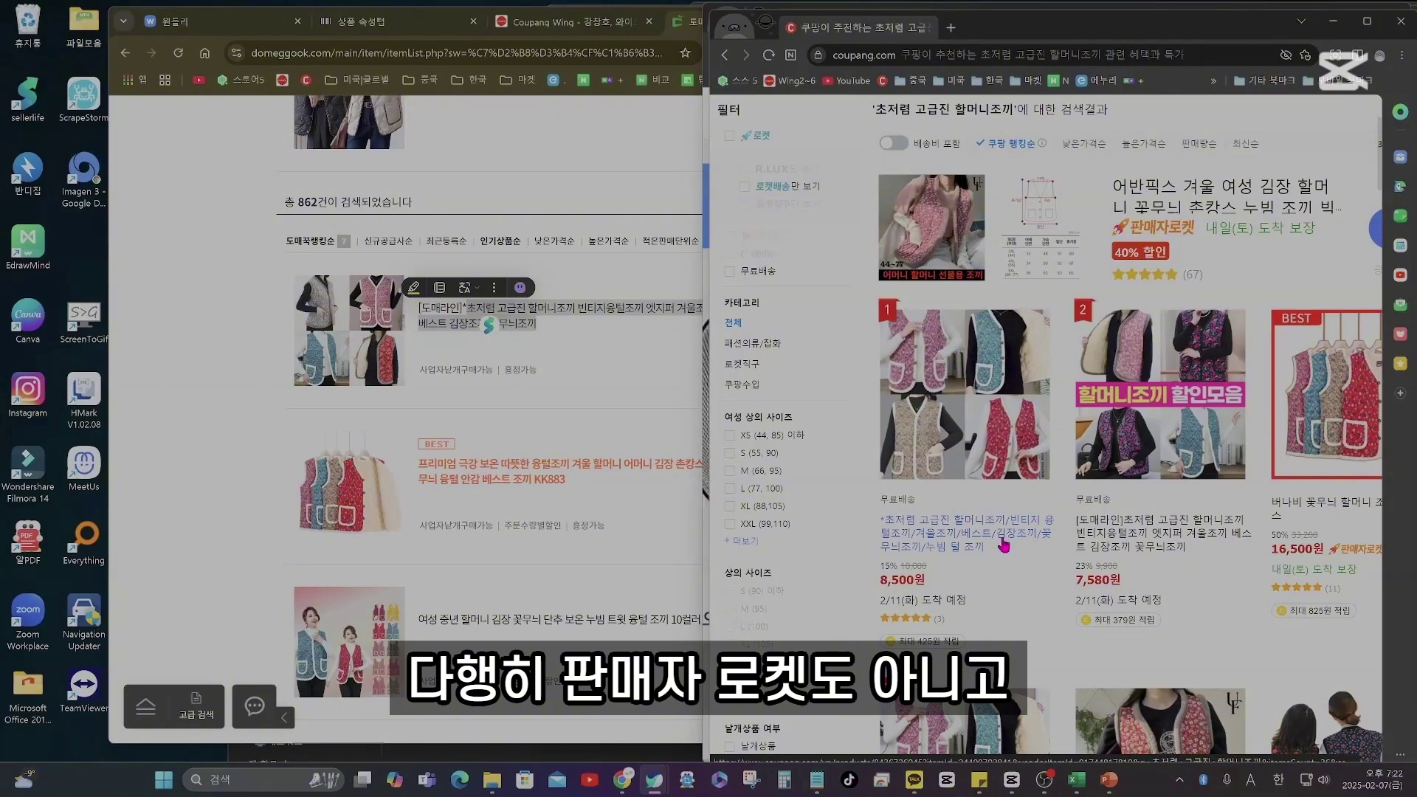
Compare the vests and their prices in the 도매꾹 listing with the matching products in the Coupang results.
key(alt+Tab)
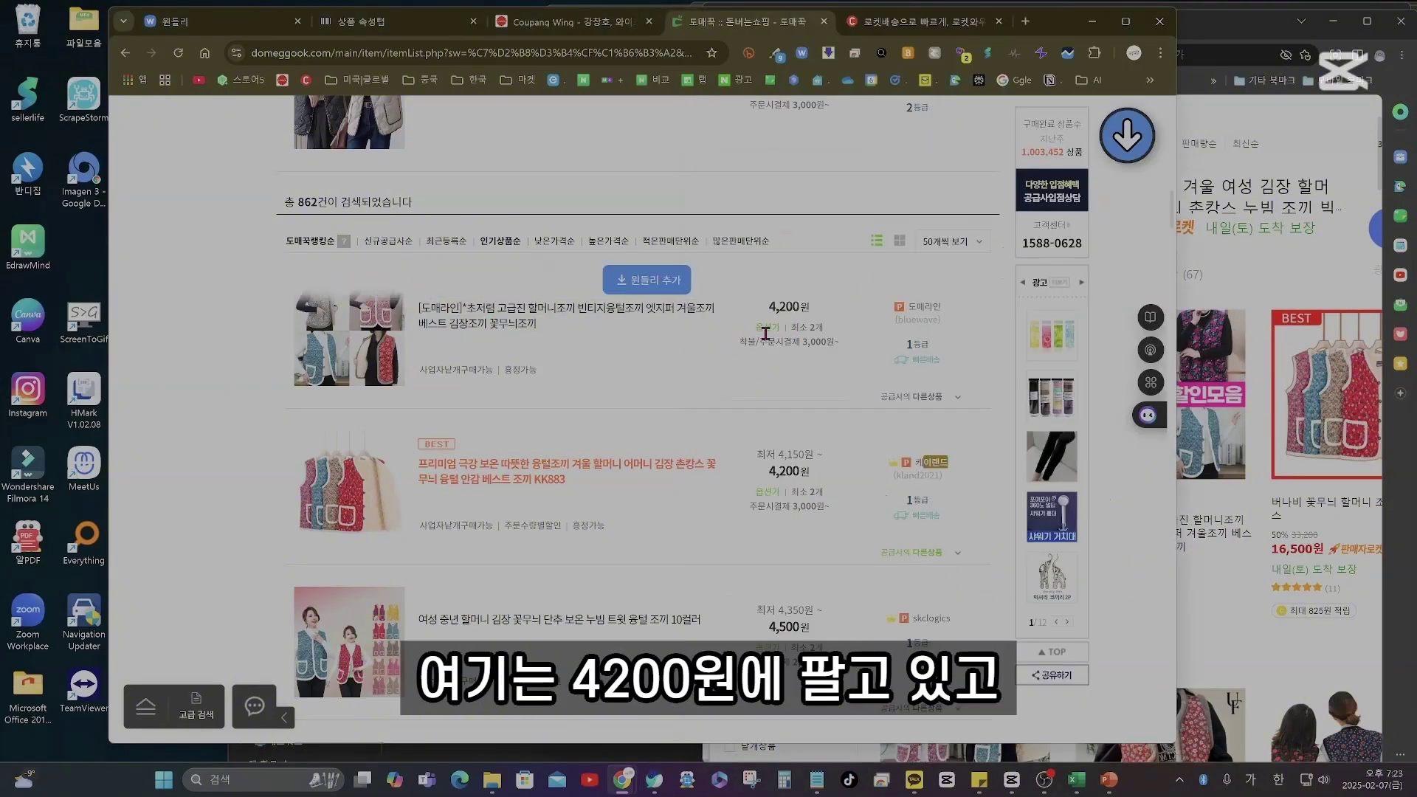
key(alt+Tab)
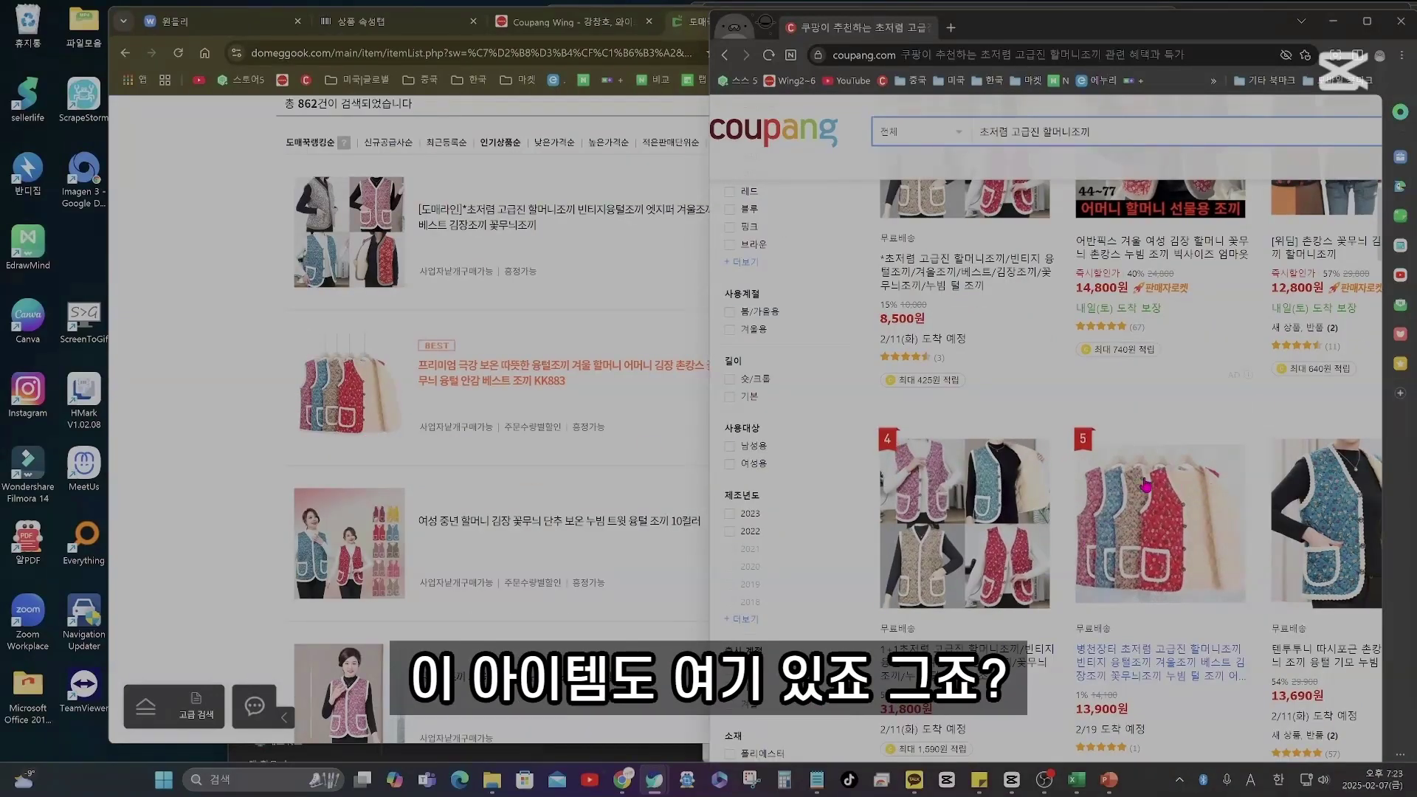
scroll(635, 496, down, 2)
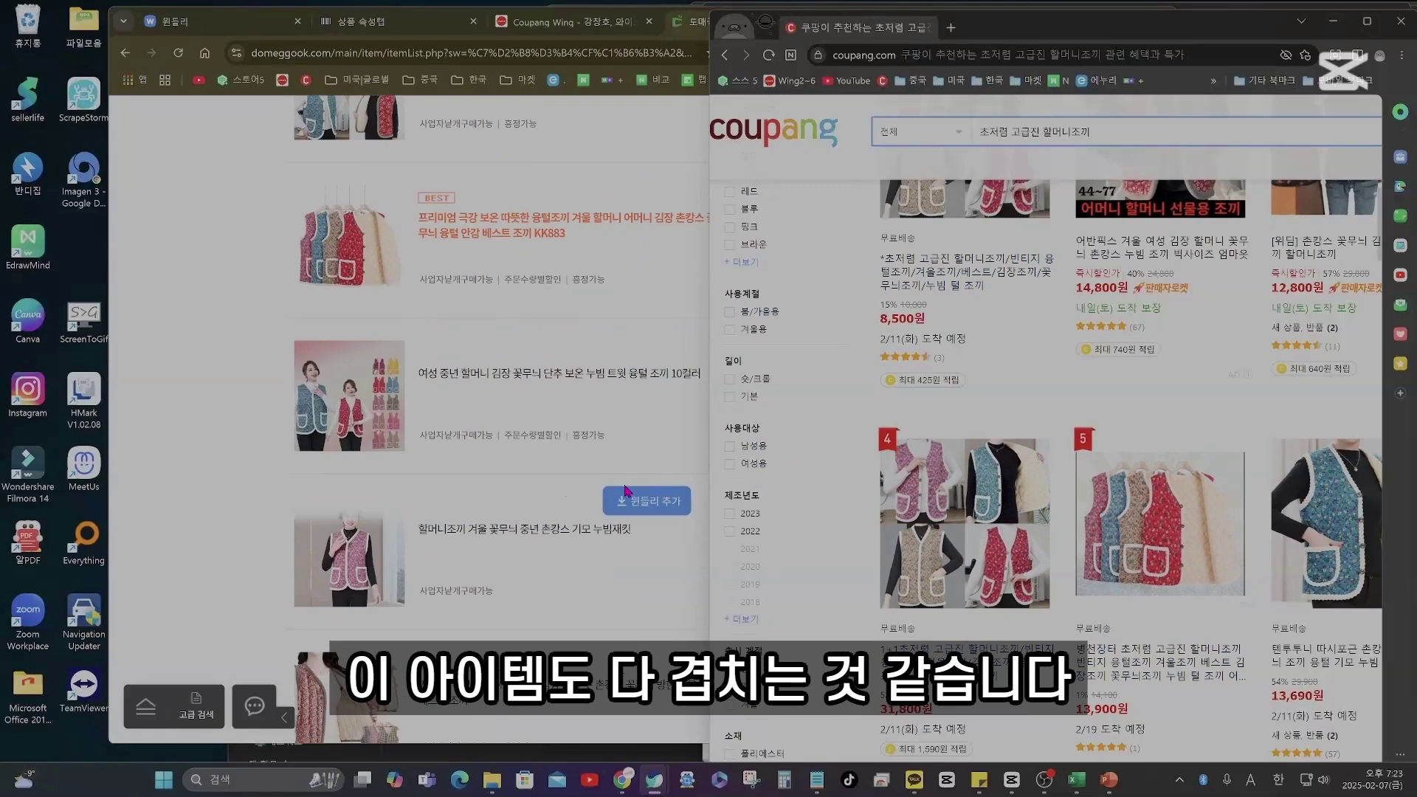
scroll(634, 495, down, 2)
scroll(987, 479, down, 5)
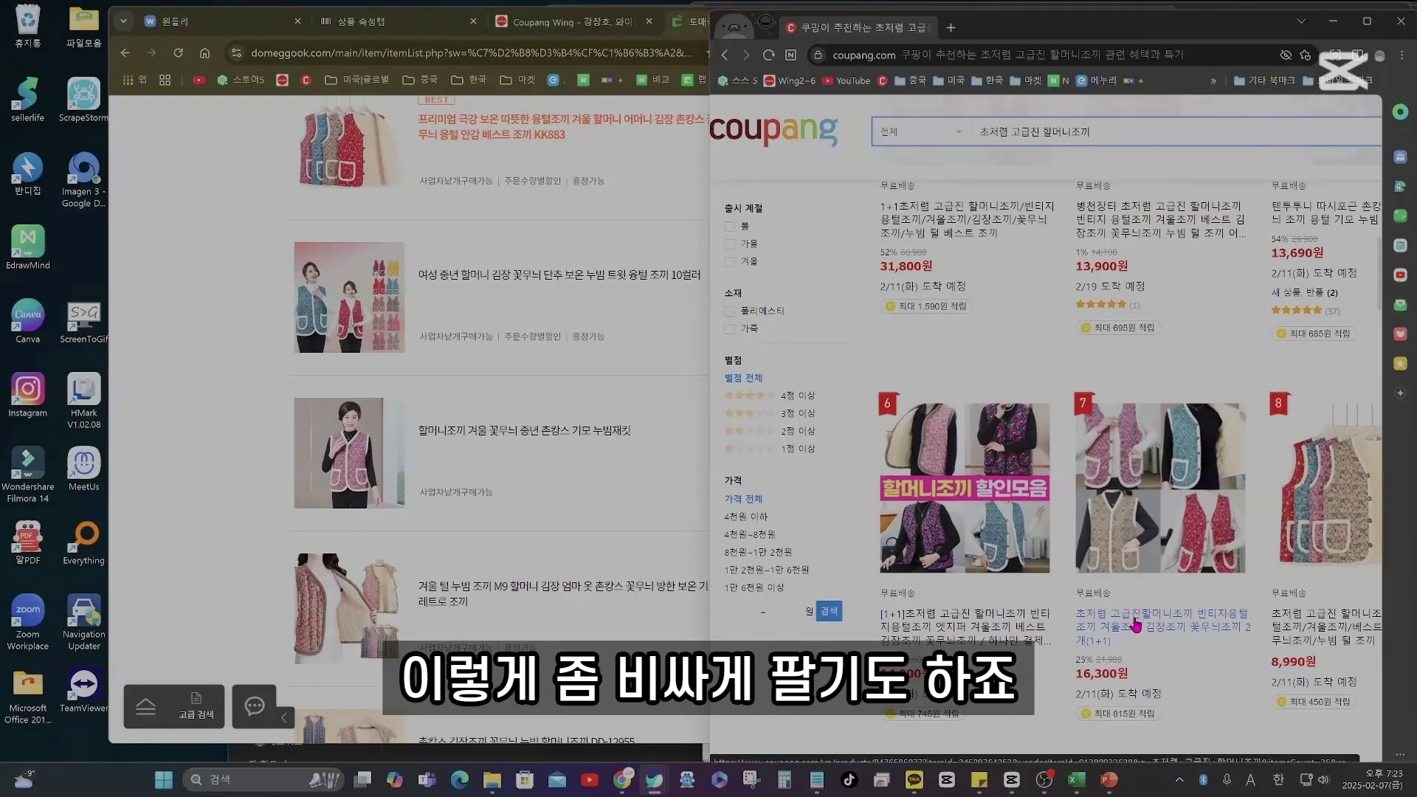
scroll(1095, 505, up, 1)
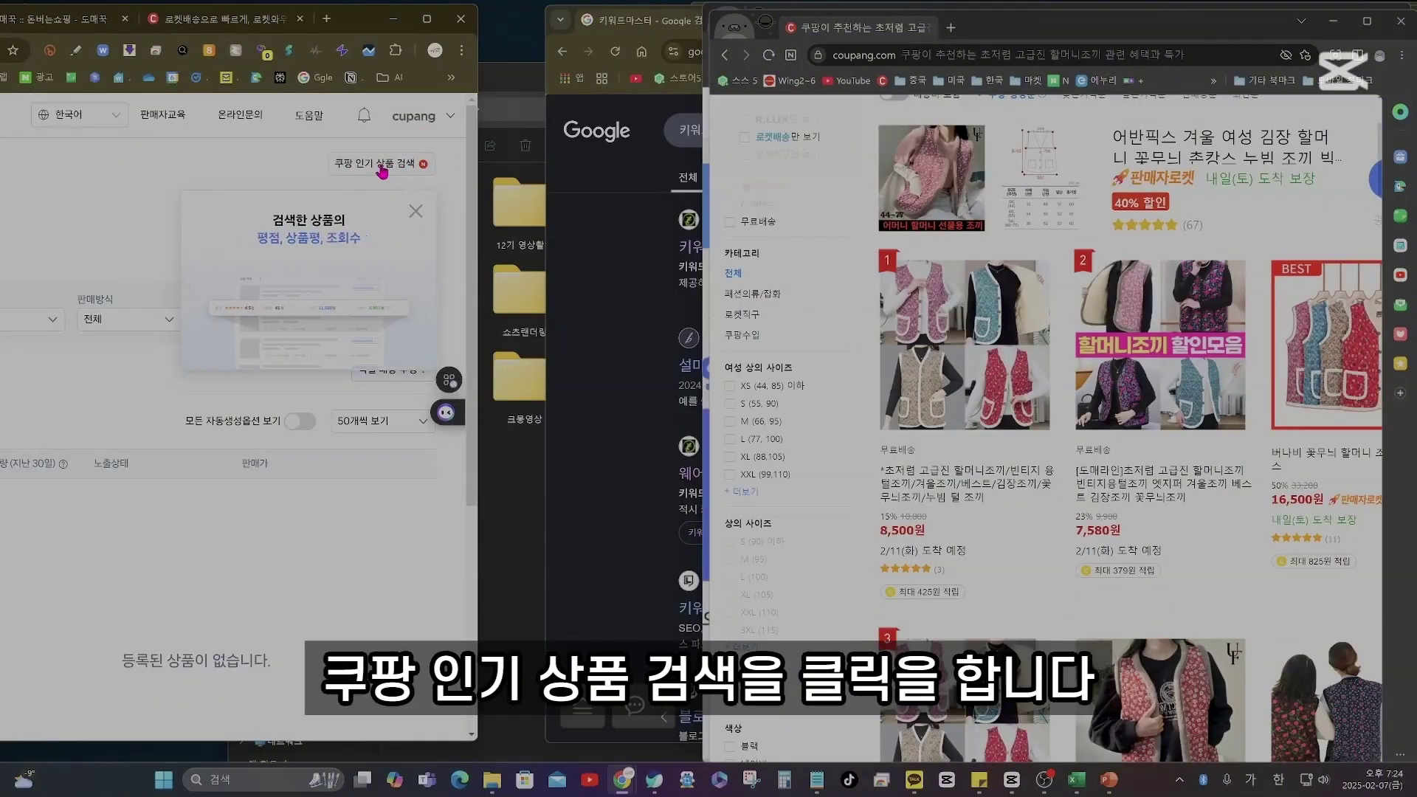
Search Coupang Wing's popular product search (쿠팡 인기 상품 검색) for 할머니조끼 and sort the products by Coupang ranking (쿠팡랭킹 순).
click(381, 165)
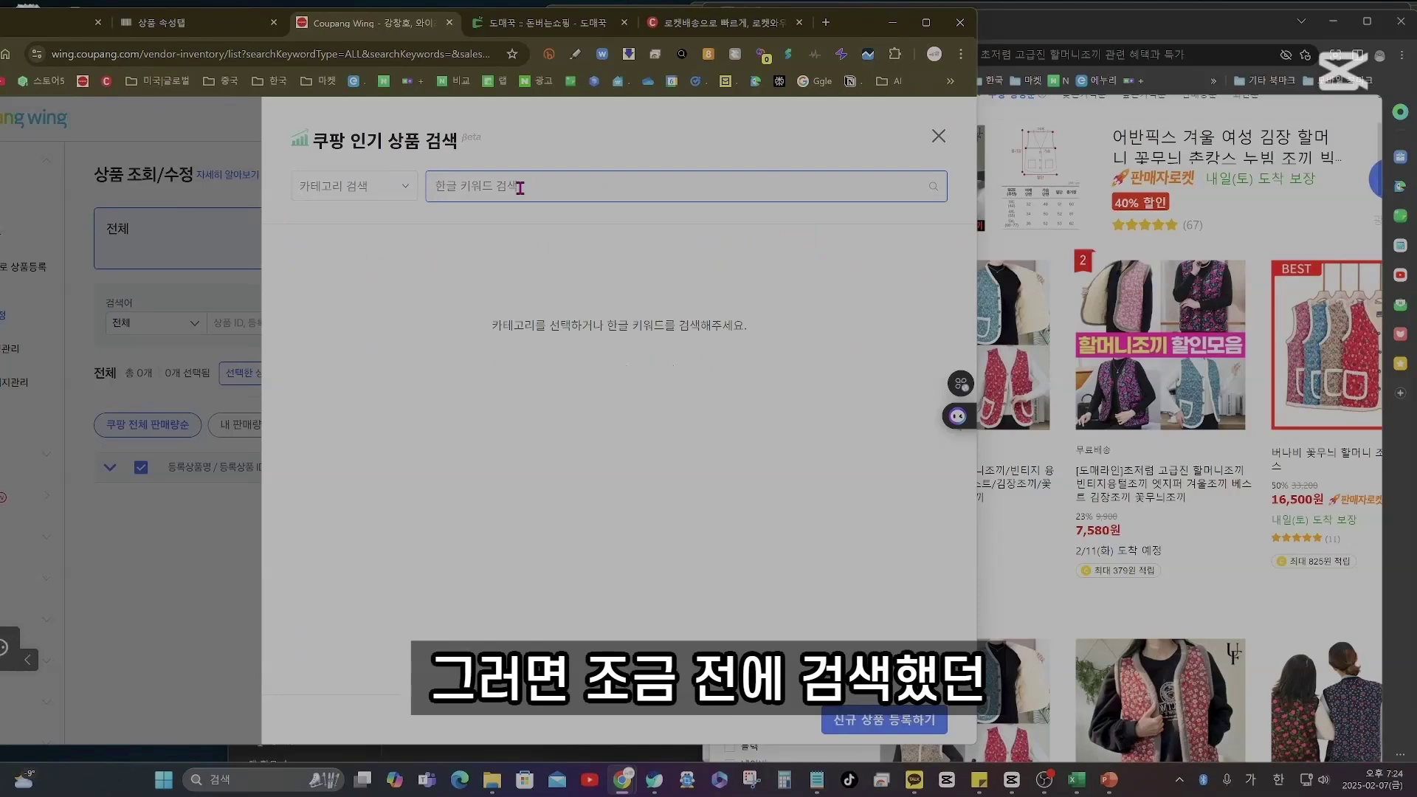
text(할머니조끼)
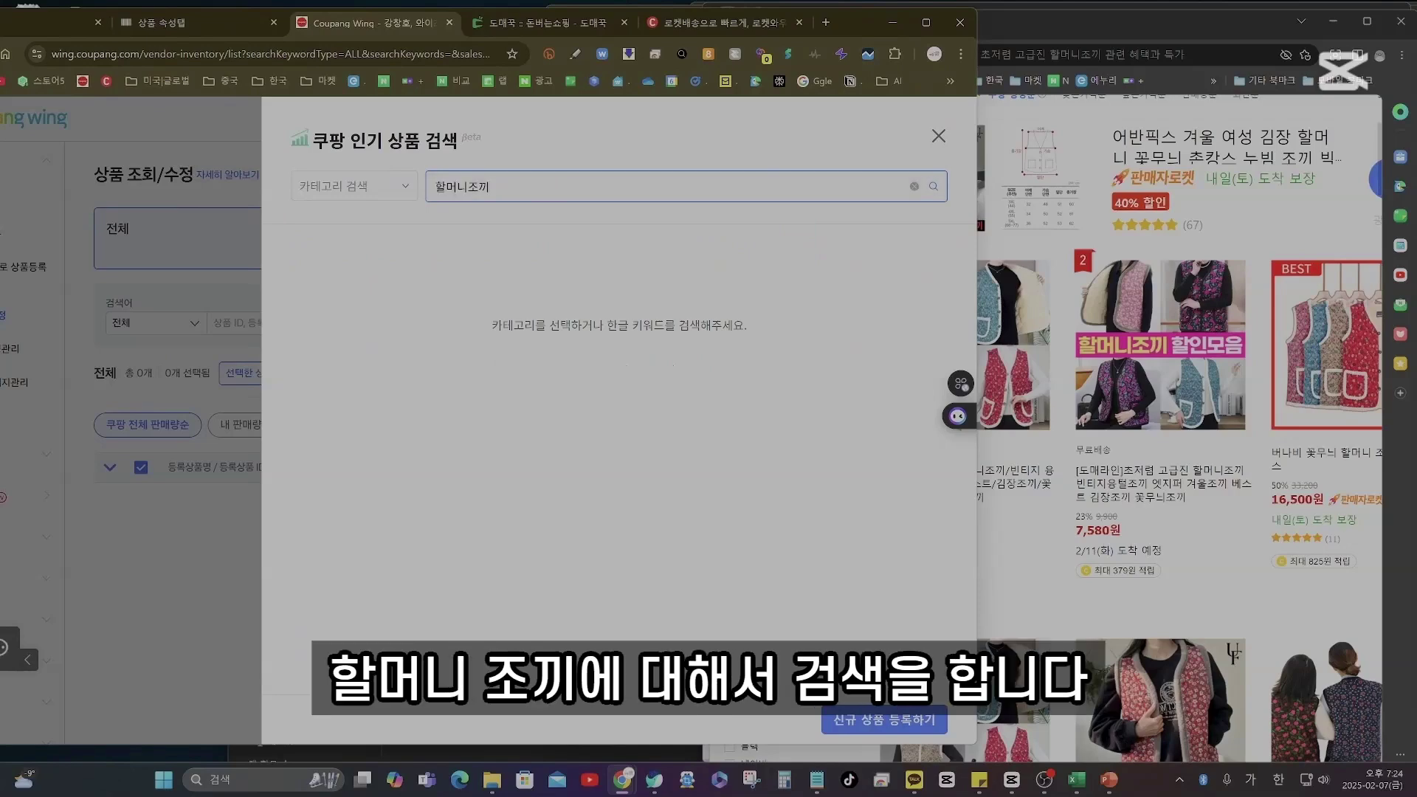
click(930, 191)
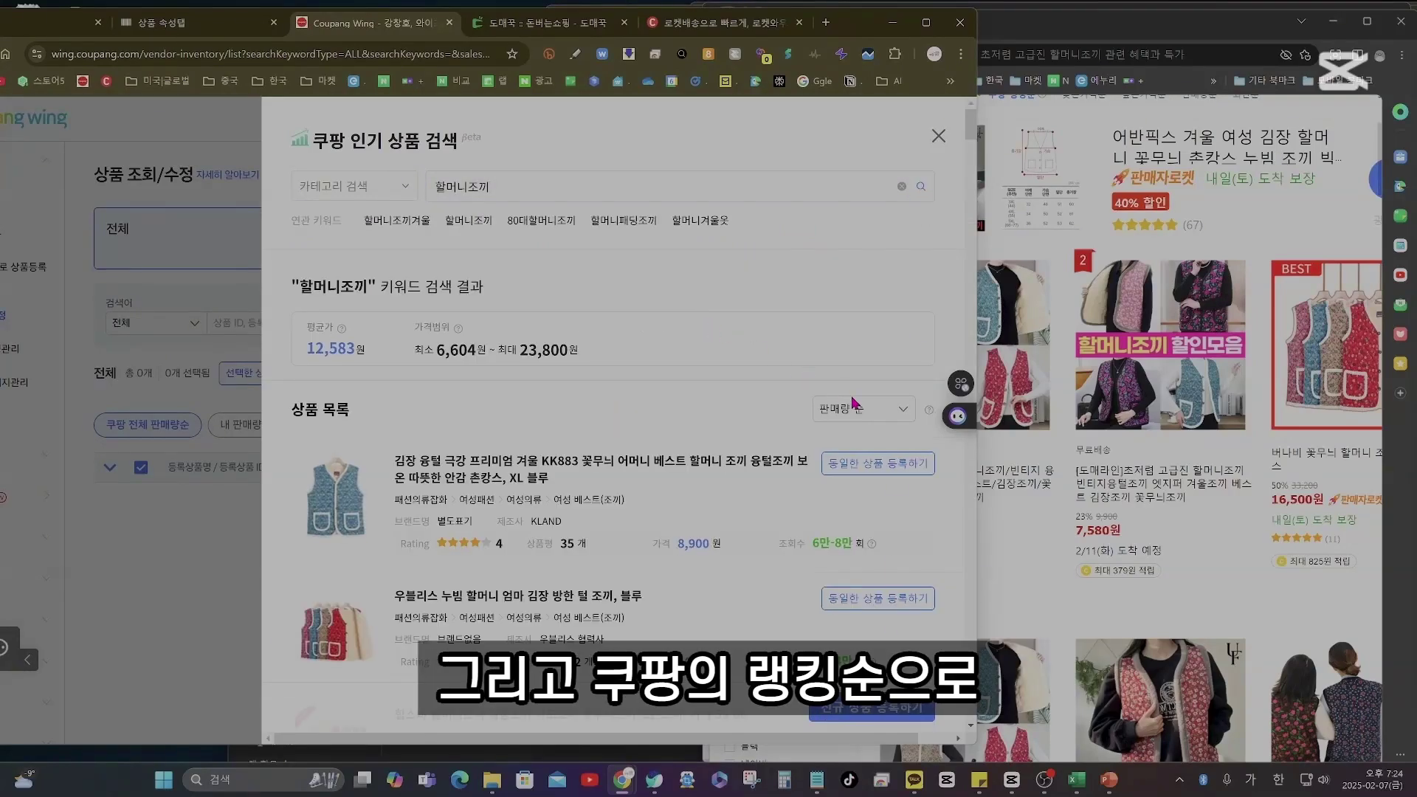
click(855, 407)
click(859, 453)
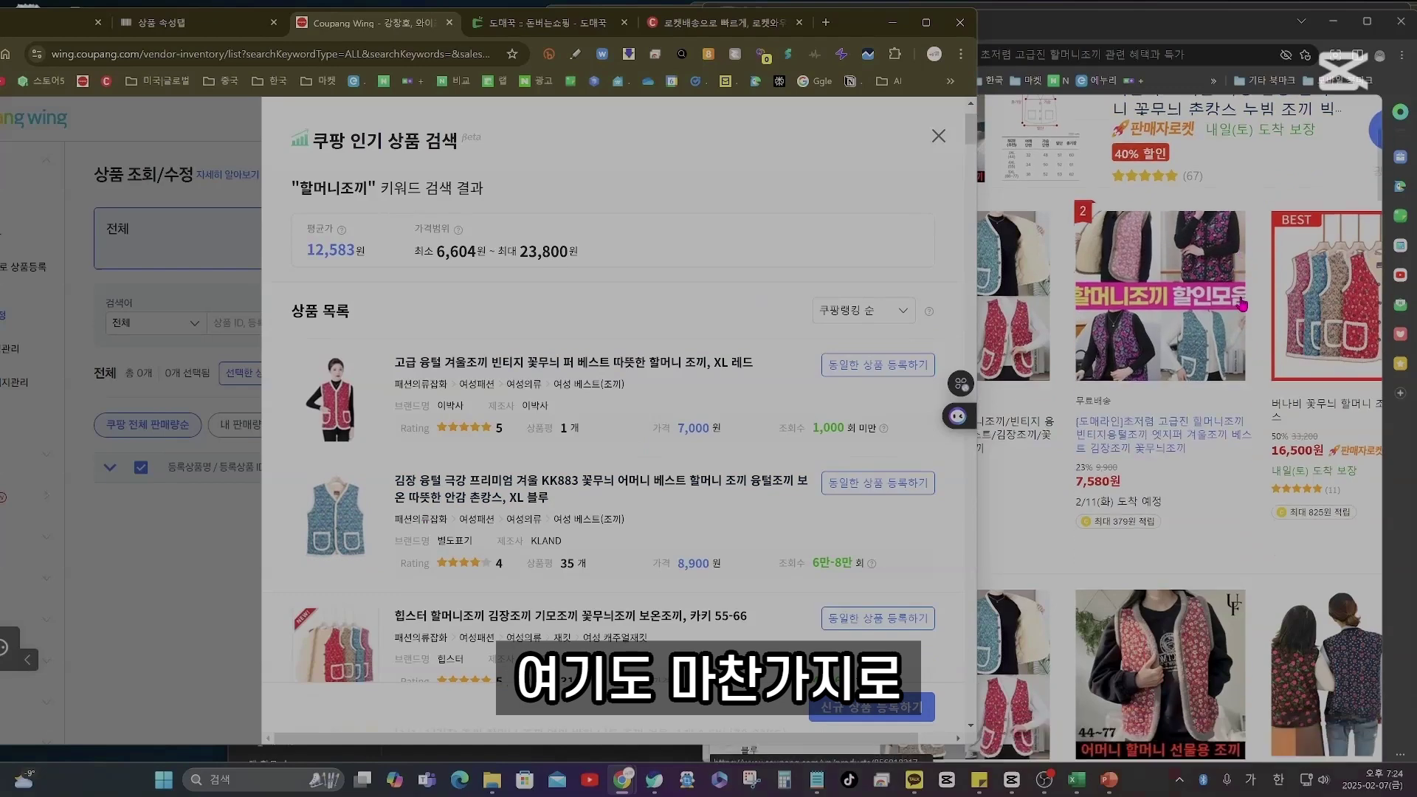
Search the Coupang shop for 할머니조끼 and compare its top-ranked vests with the Wing popular product list.
scroll(1246, 256, down, 1)
click(1112, 322)
scroll(1112, 323, up, 4)
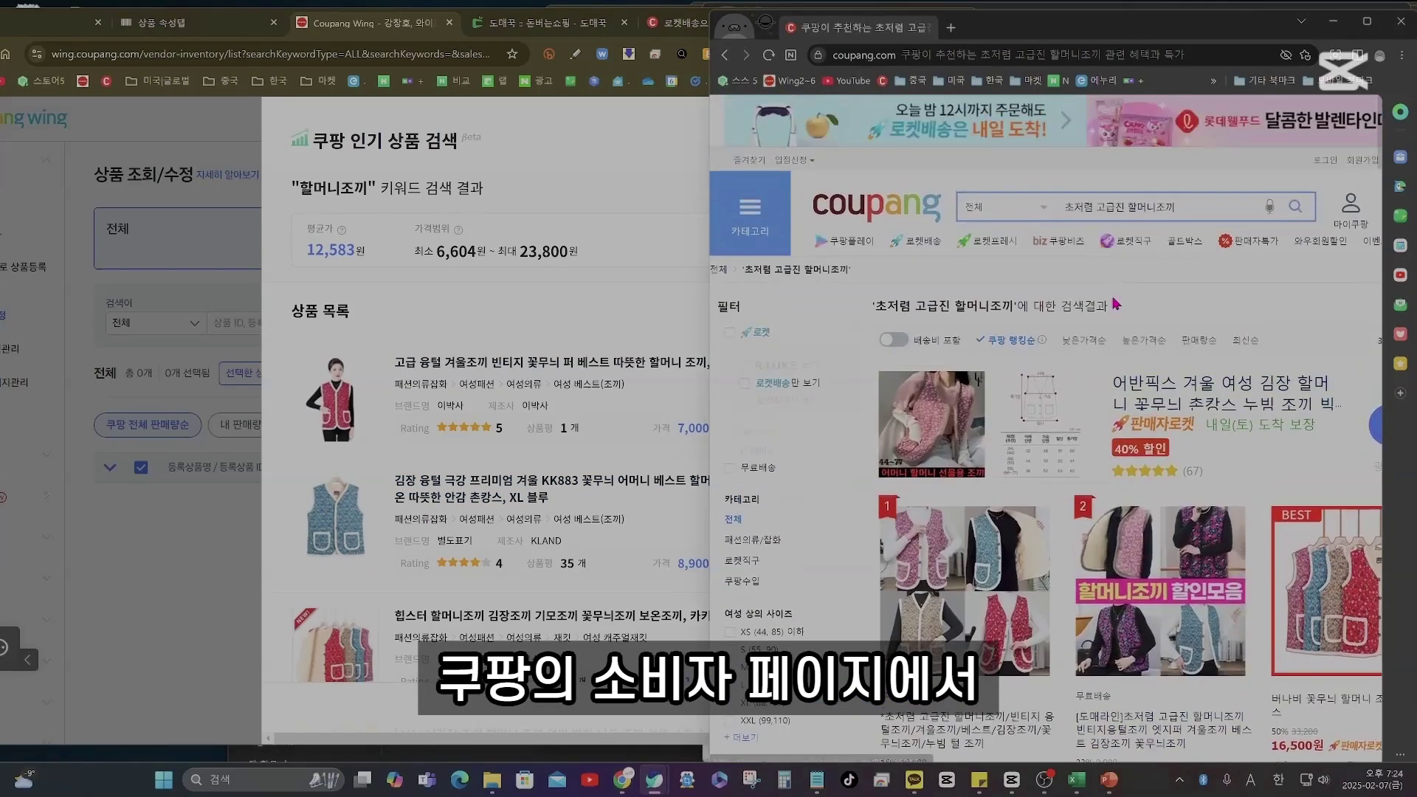
scroll(1043, 330, down, 2)
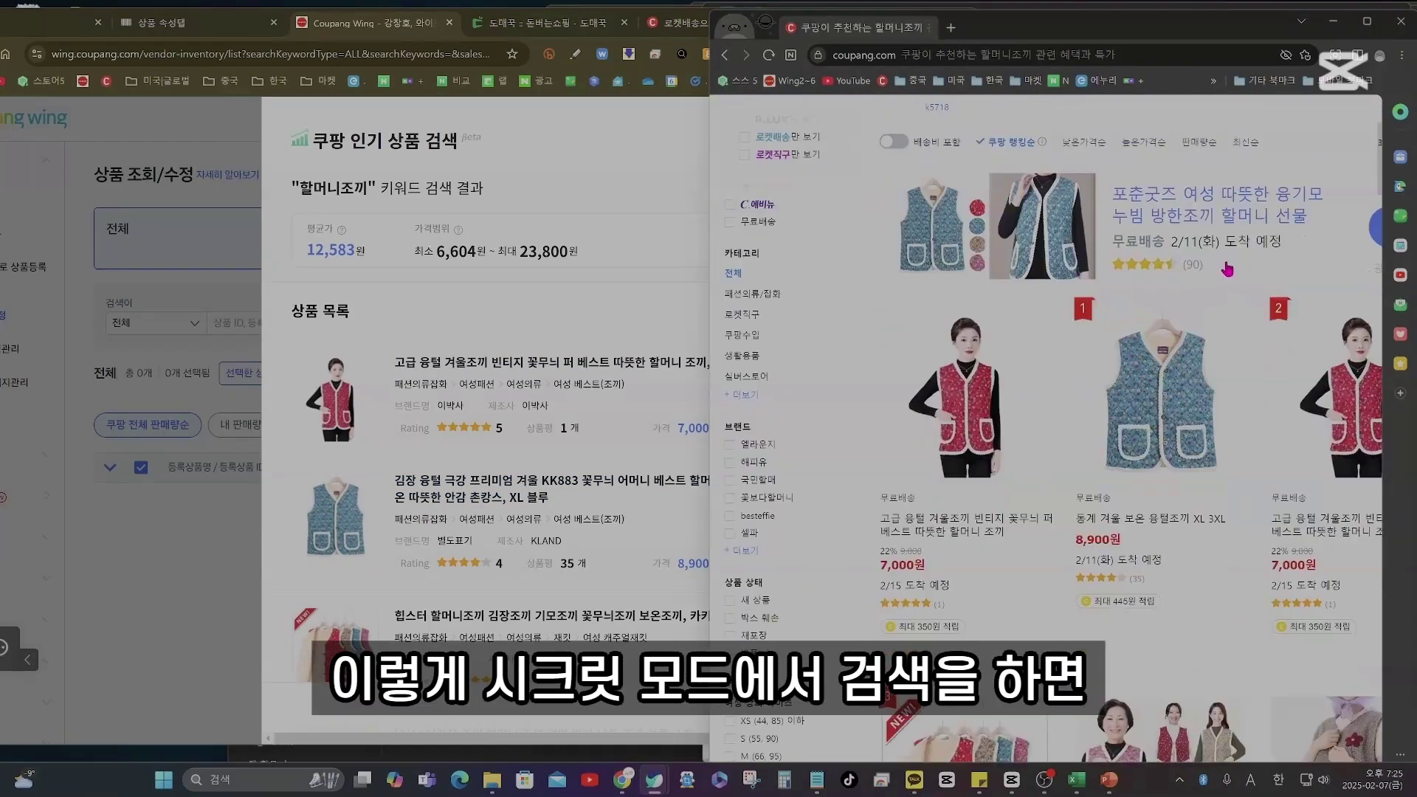
scroll(1230, 275, down, 1)
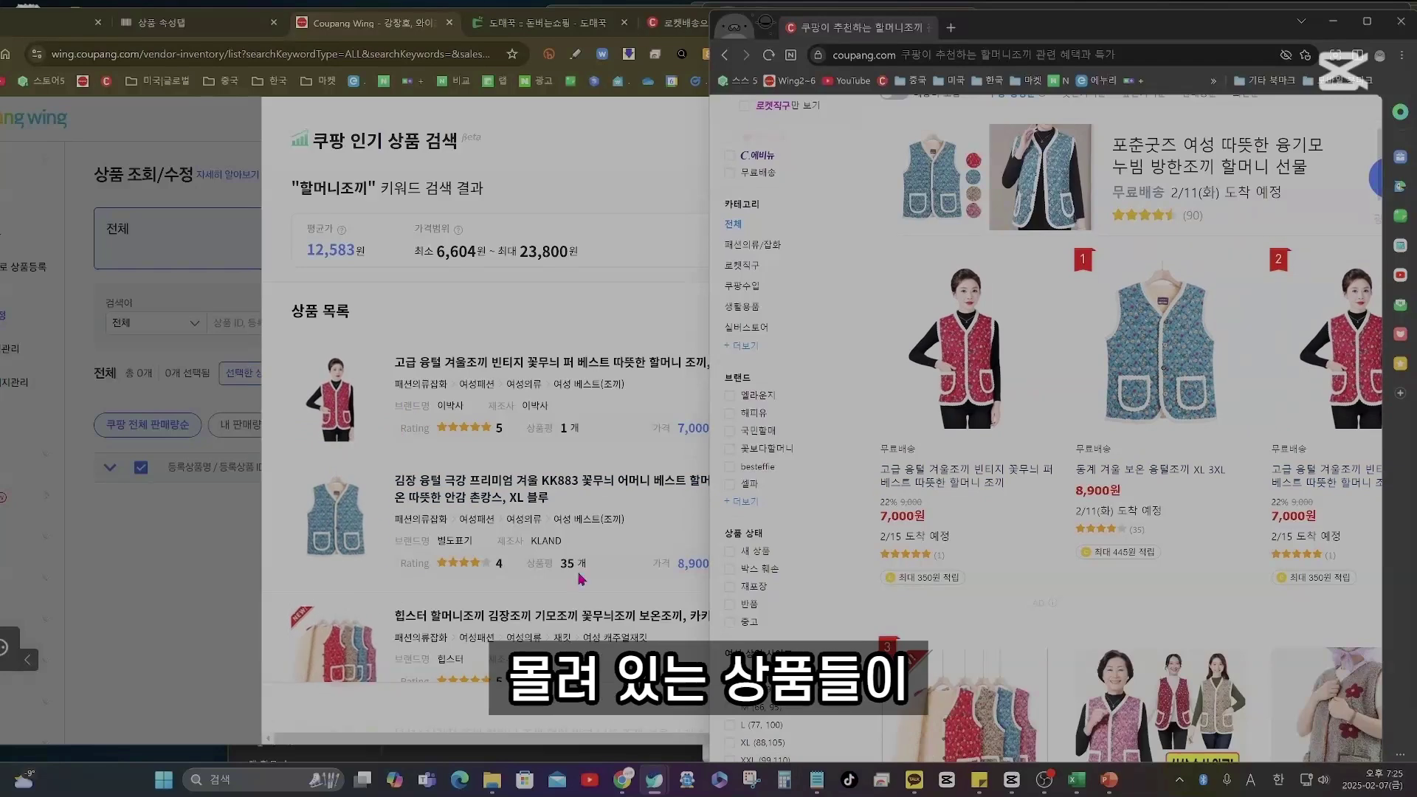
scroll(1291, 317, down, 2)
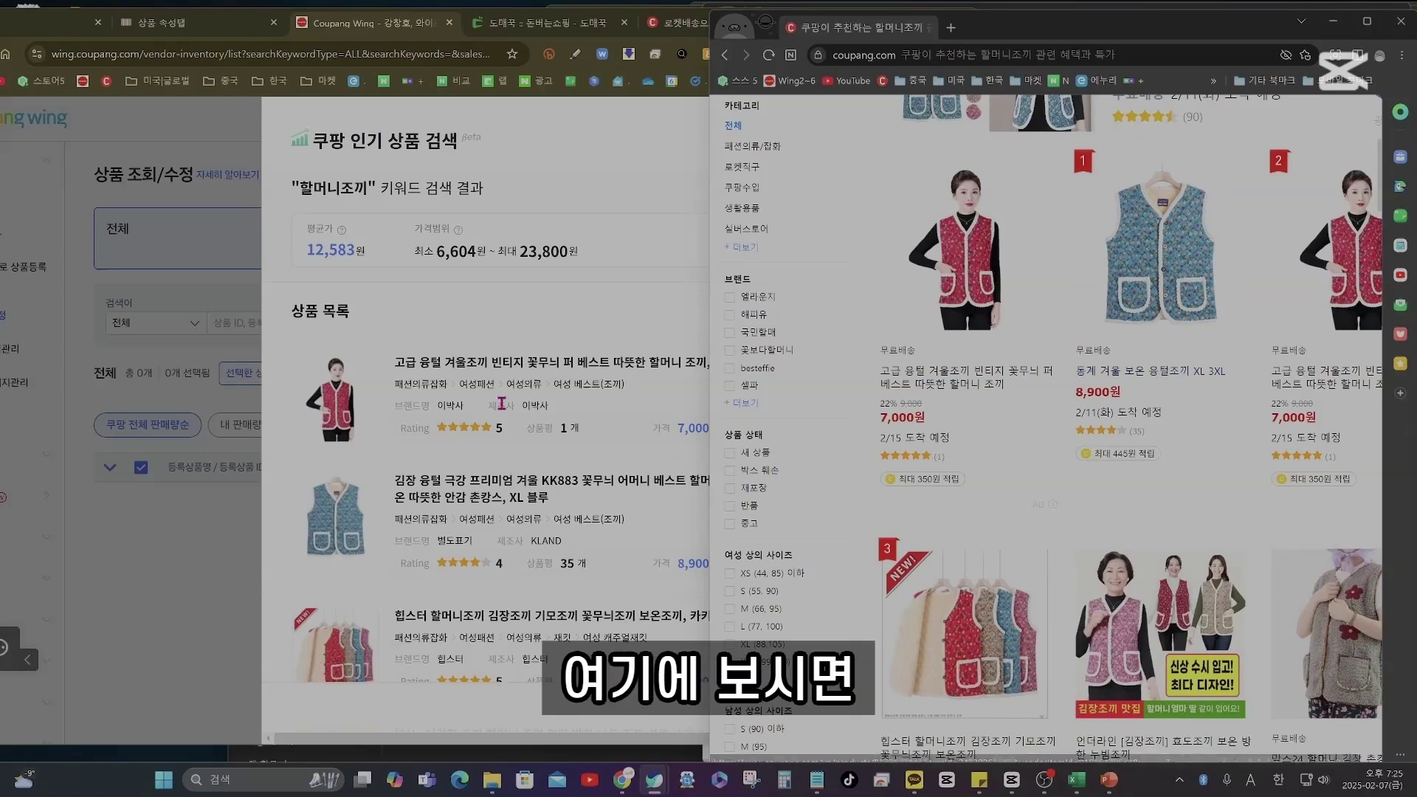
Examine the ratings, review counts, prices and view counts of the ranked vests in the Wing list.
click(318, 539)
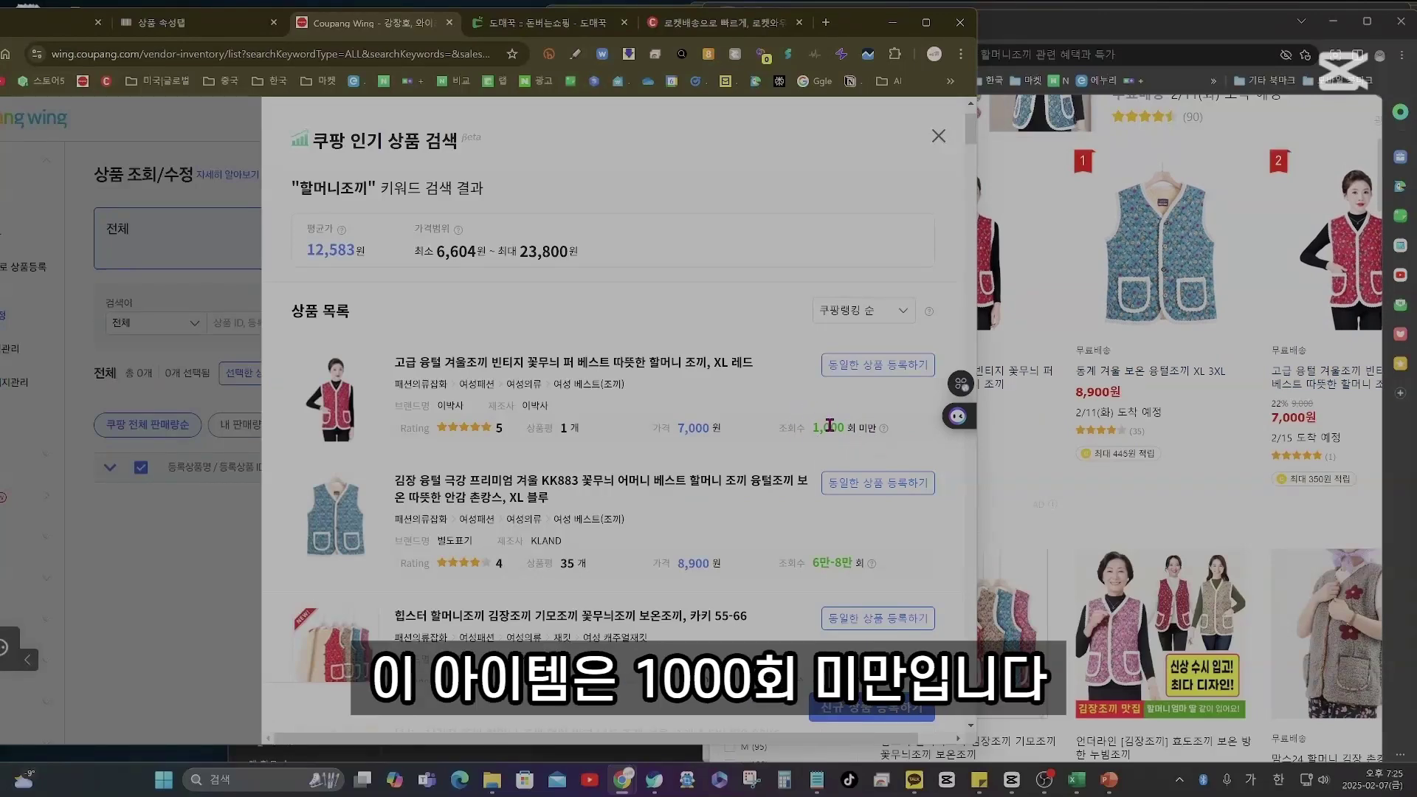
scroll(829, 426, down, 3)
scroll(829, 425, up, 2)
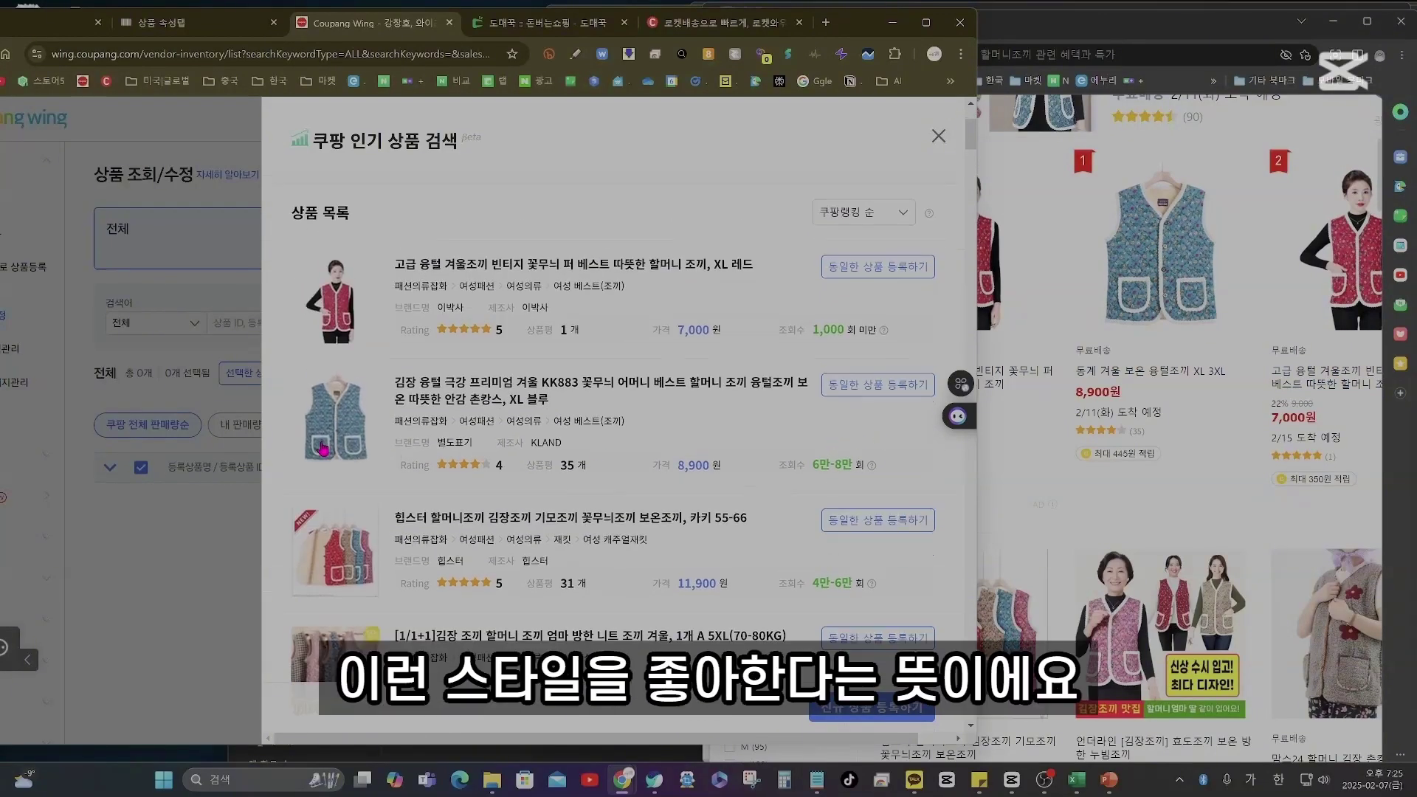
scroll(888, 392, down, 2)
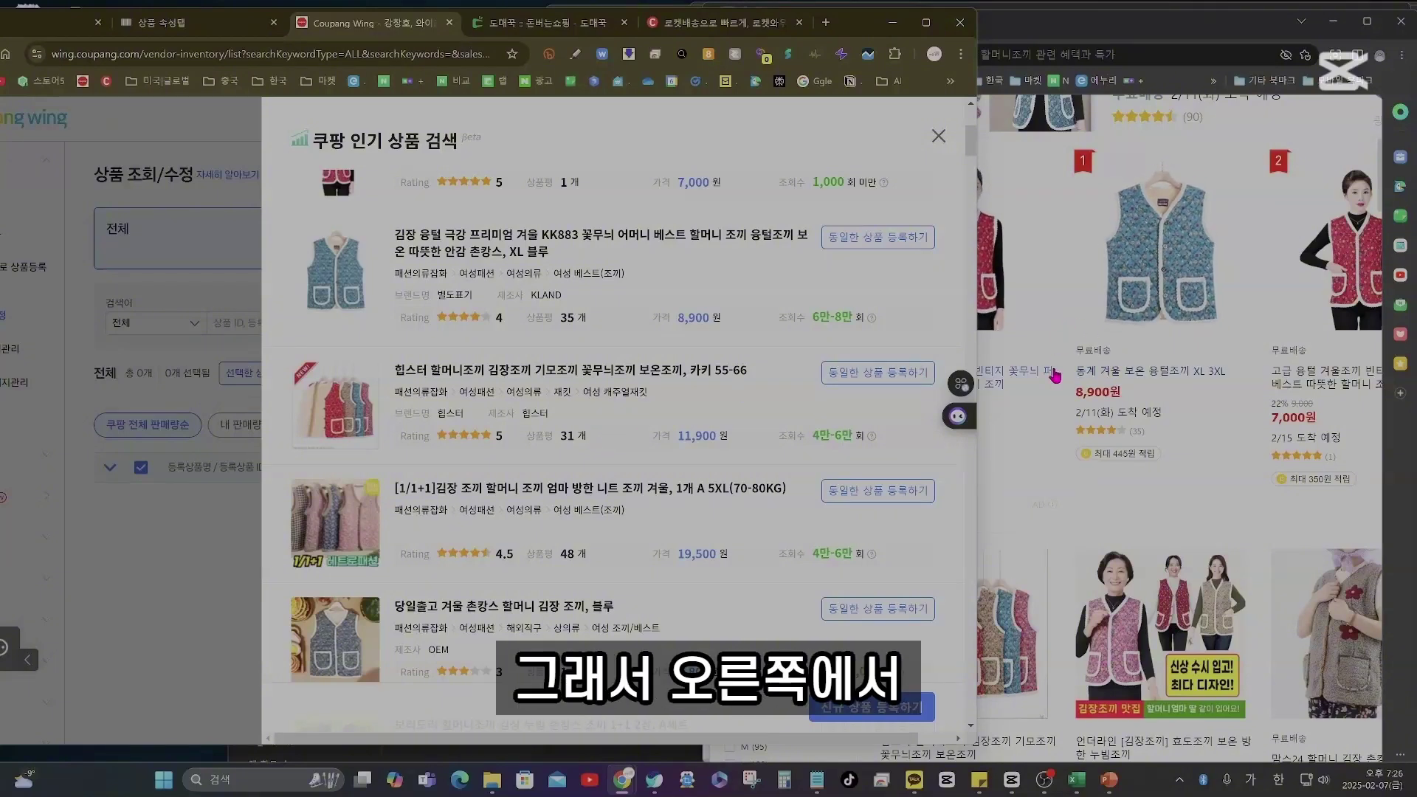
Compare the delivery types, prices and review counts of the ranked 할머니조끼 listings in the Coupang shop results.
click(1107, 413)
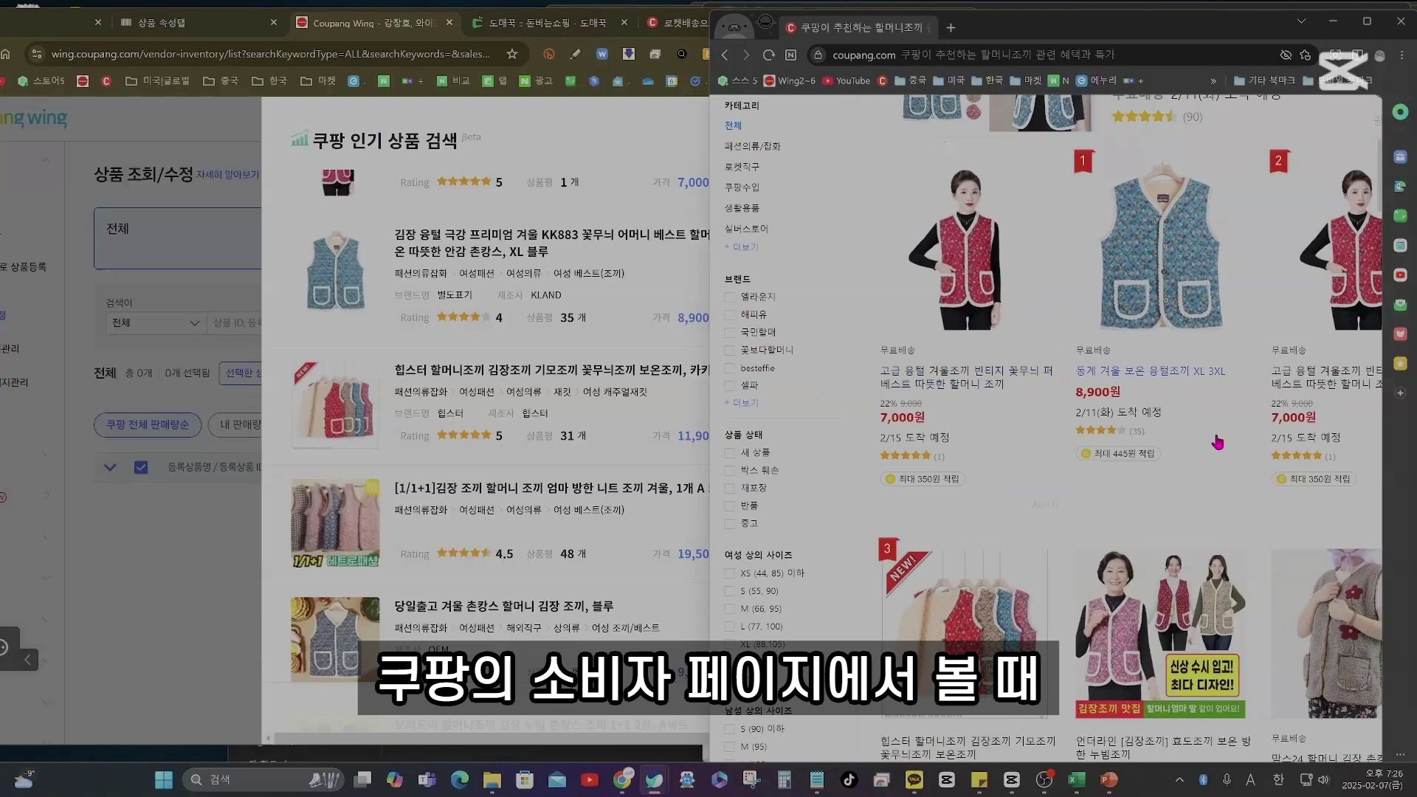
scroll(1180, 450, down, 1)
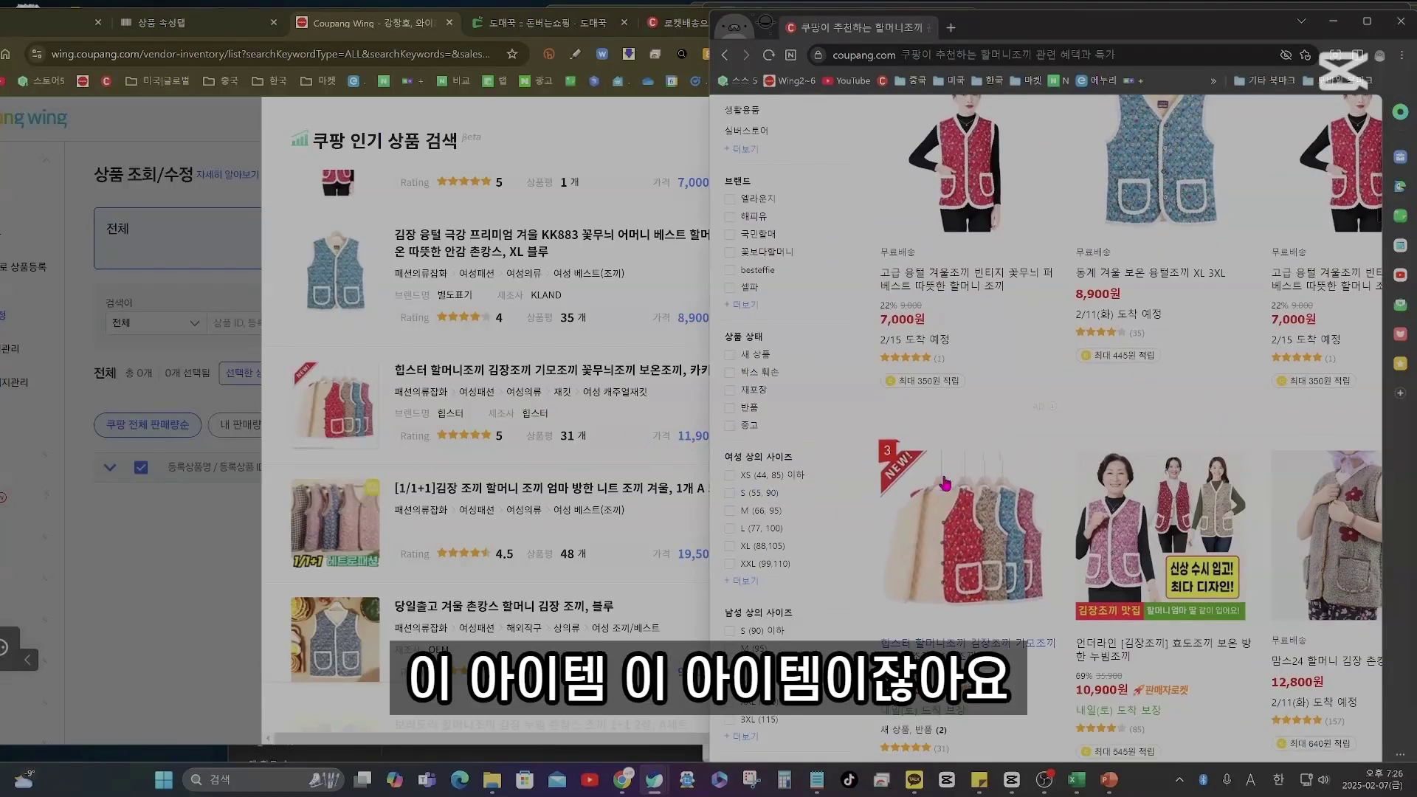
scroll(945, 483, down, 2)
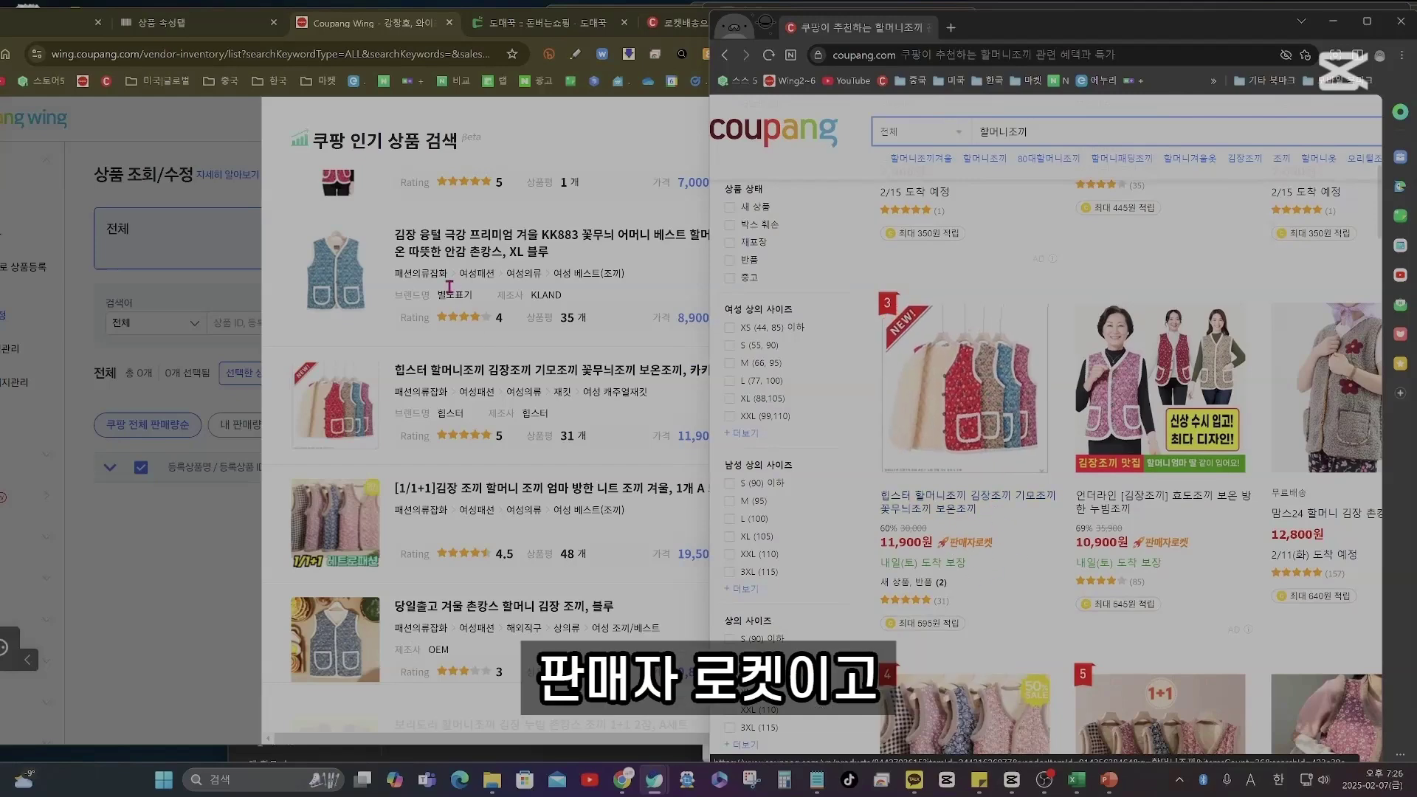
scroll(1228, 369, up, 3)
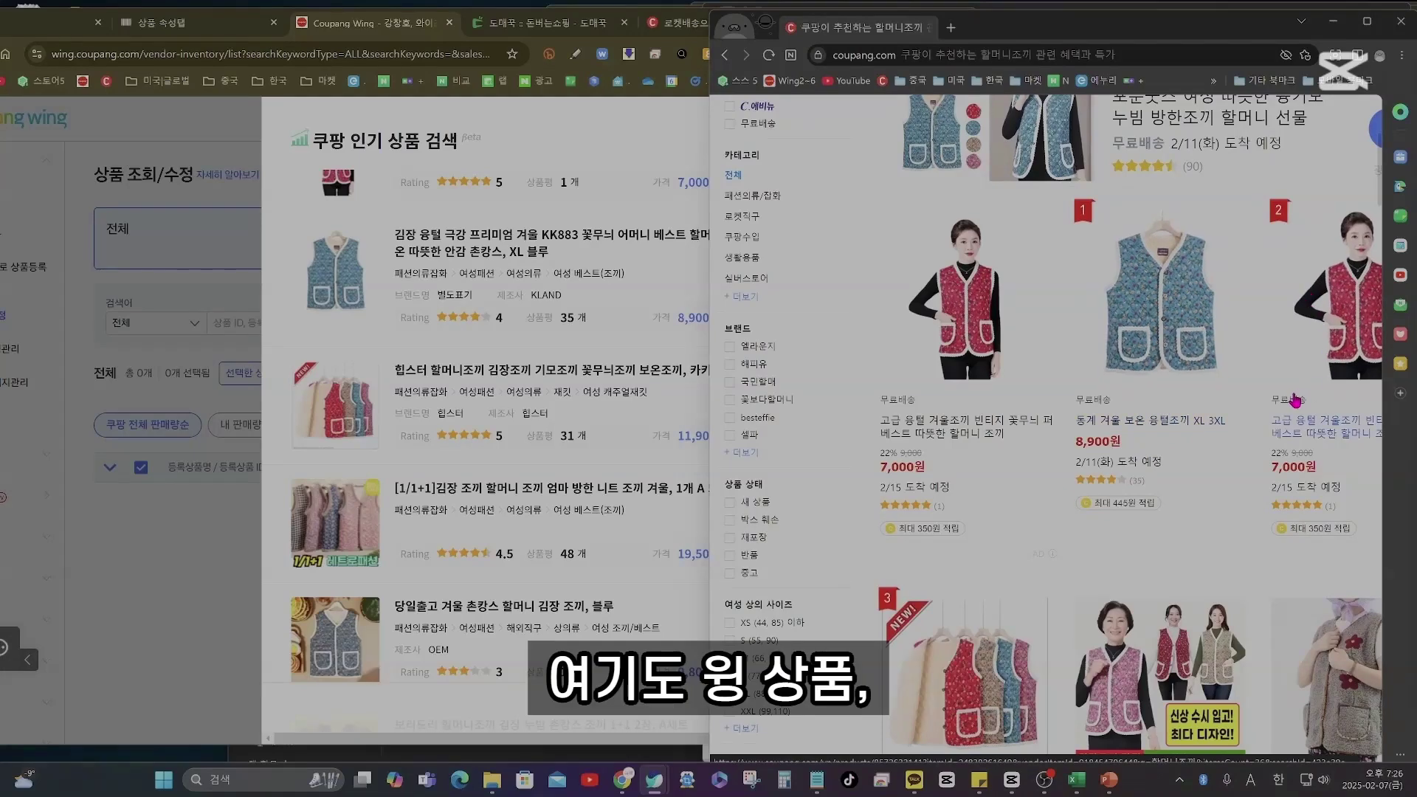
scroll(1193, 378, down, 5)
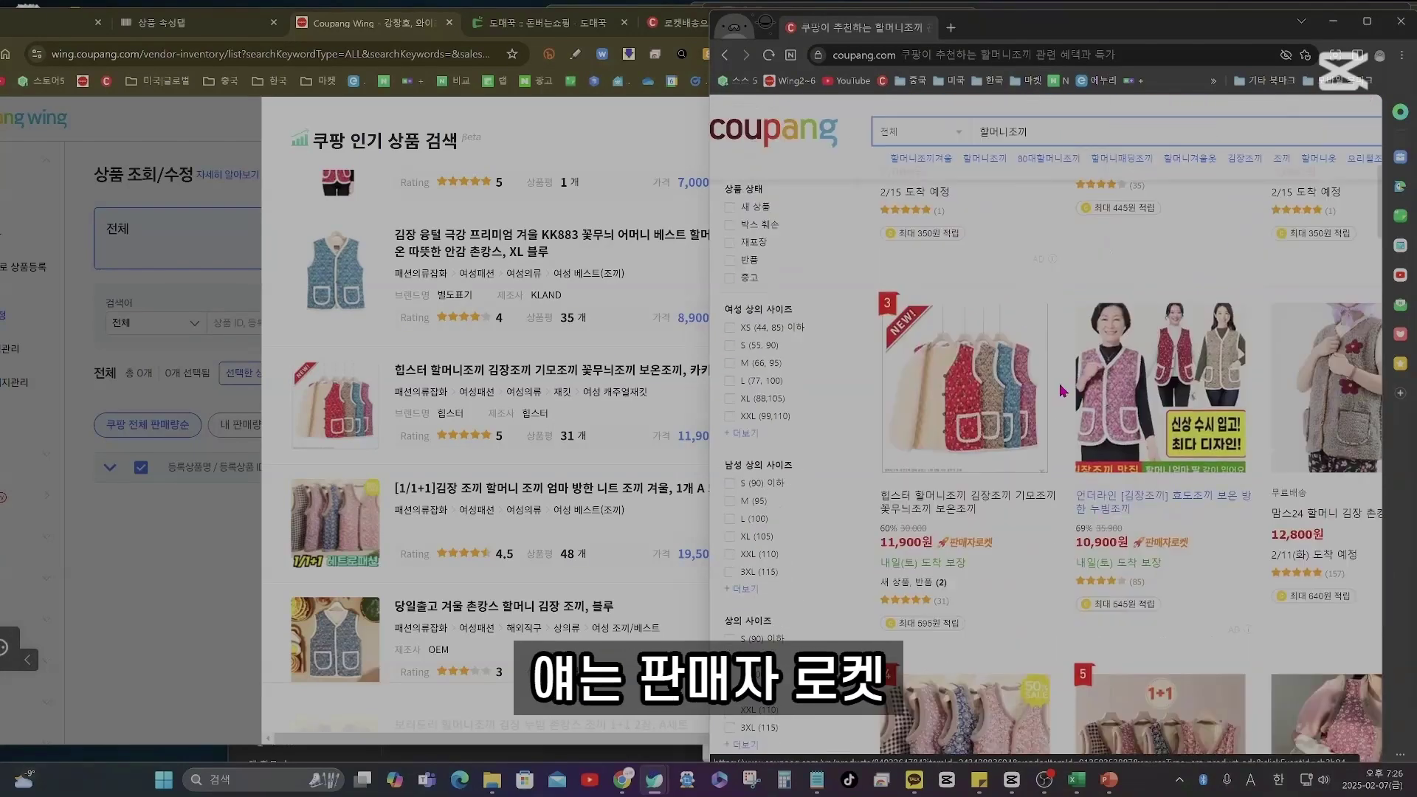
scroll(944, 503, down, 4)
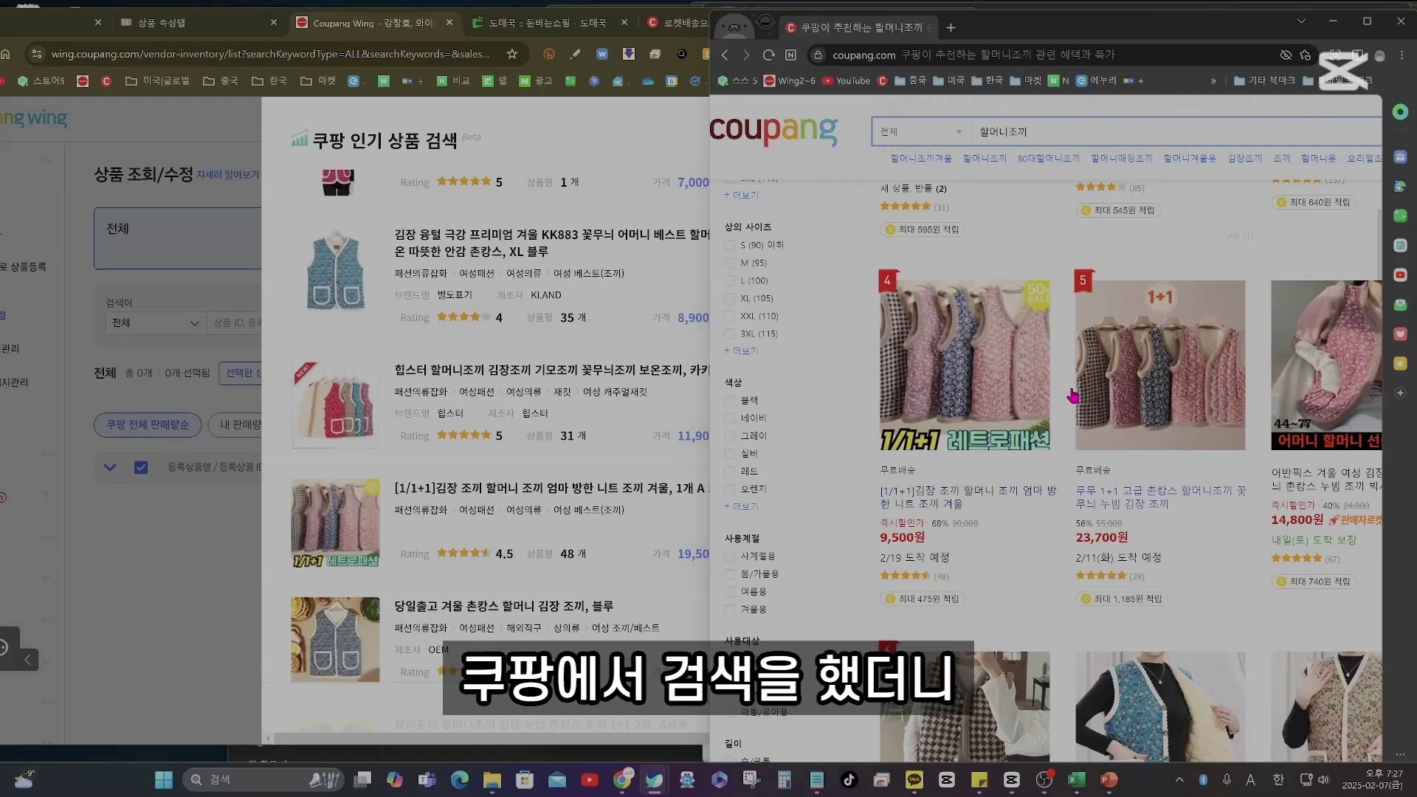
scroll(1114, 415, up, 3)
scroll(1173, 388, up, 3)
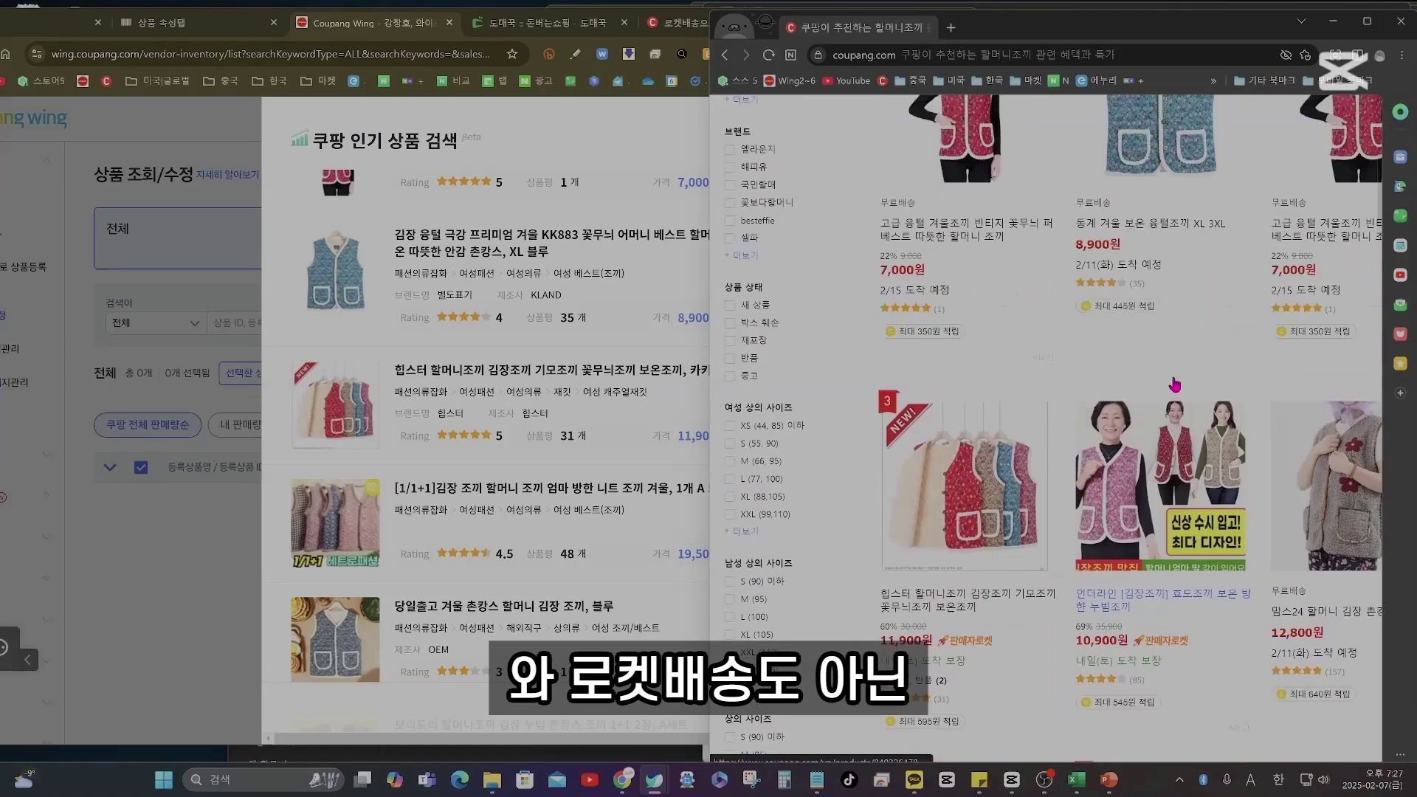
scroll(1197, 310, up, 1)
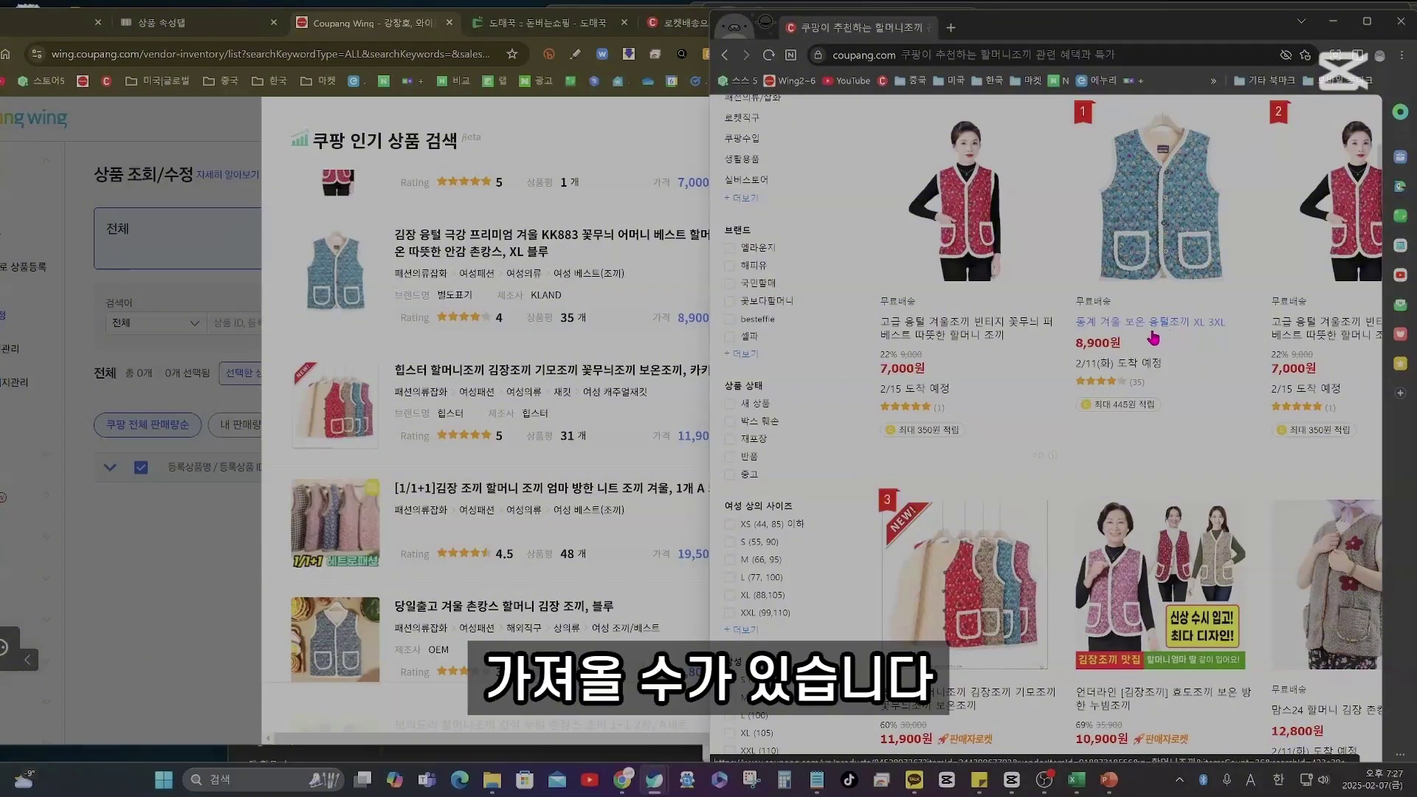
Check the vests' ratings in the Wing list and return to the start of the 도매꾹 vest listing.
key(alt+Tab)
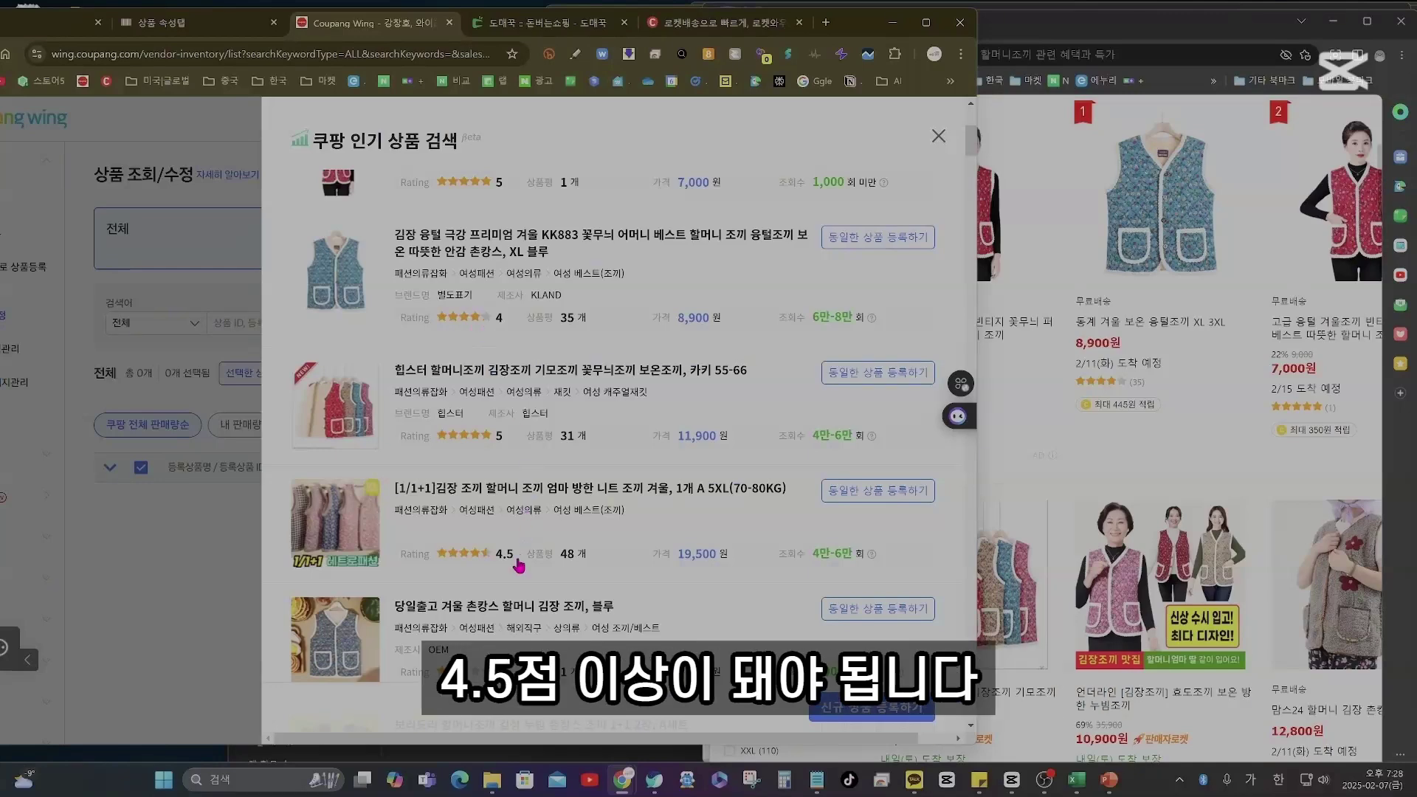
scroll(523, 561, down, 1)
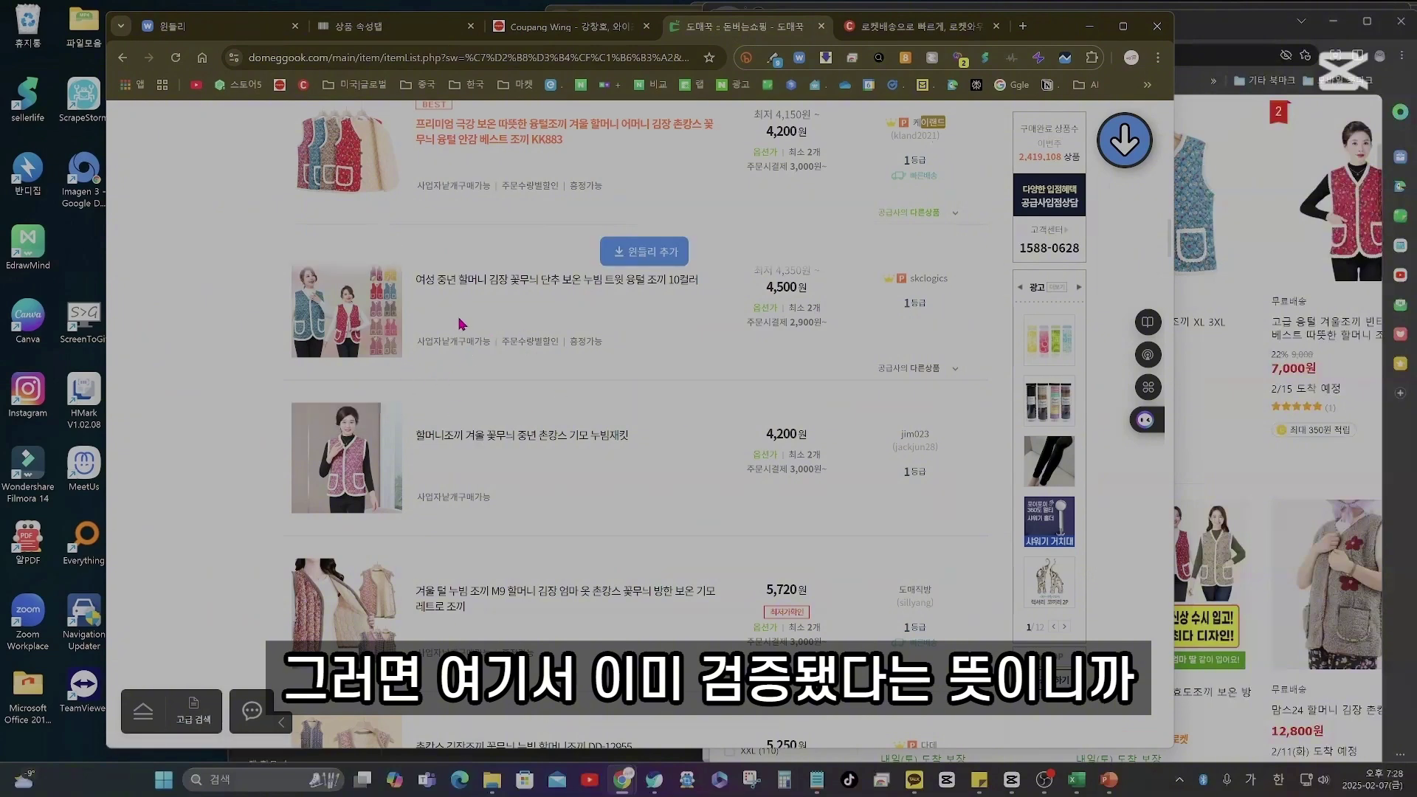
scroll(460, 323, up, 5)
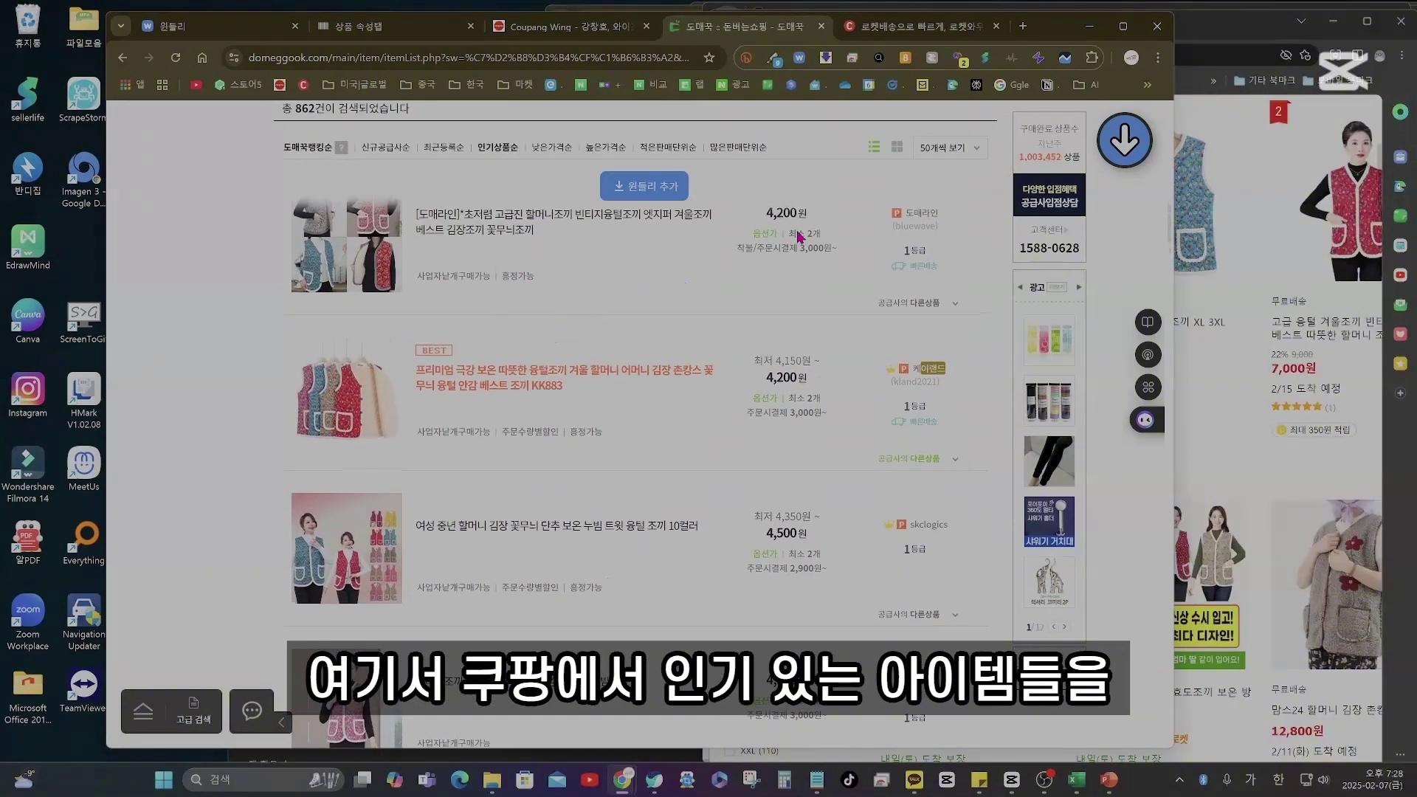
Add five 도매꾹 vests to Windly: the first four in the listing and the [도매라인]땡처리 고급 엣지퍼 vest.
click(644, 186)
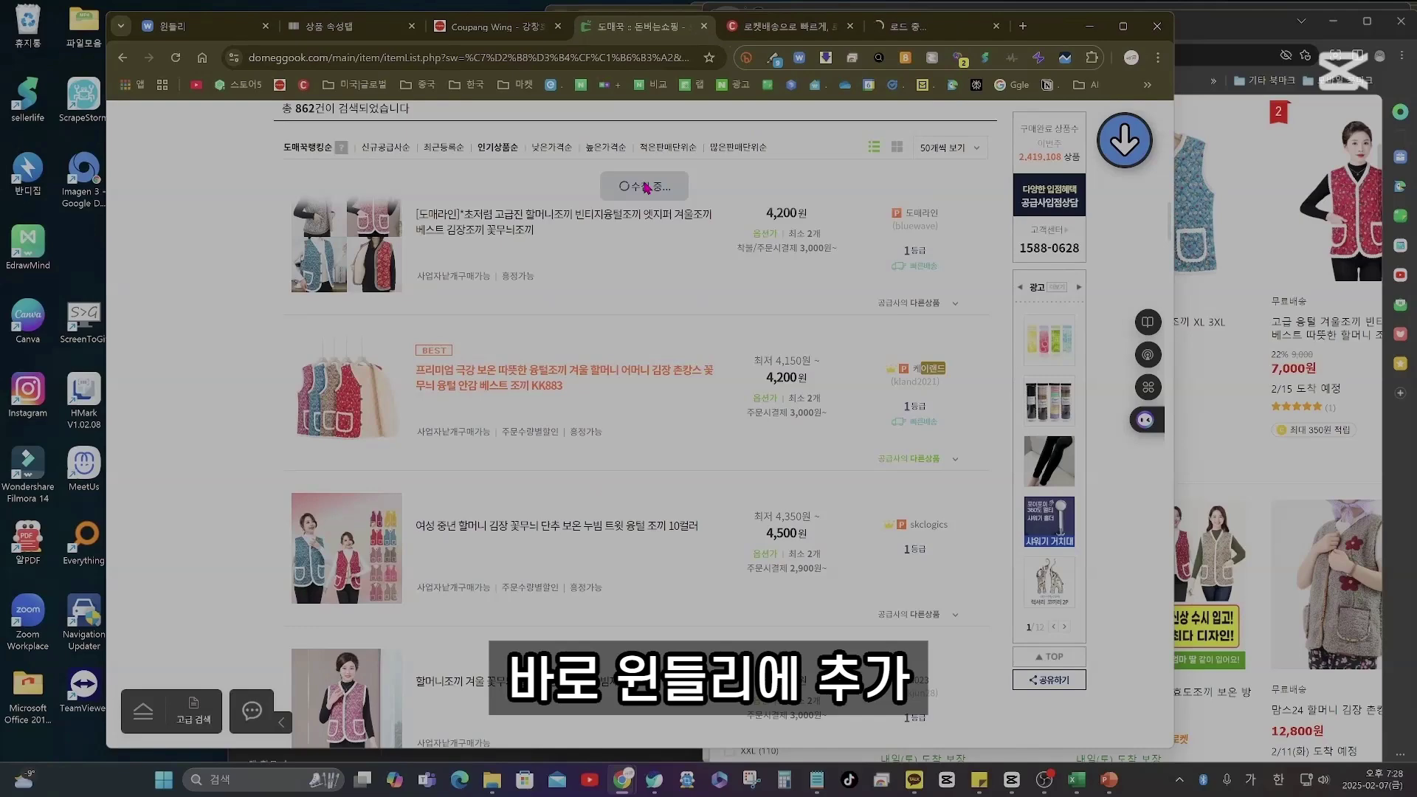
click(647, 342)
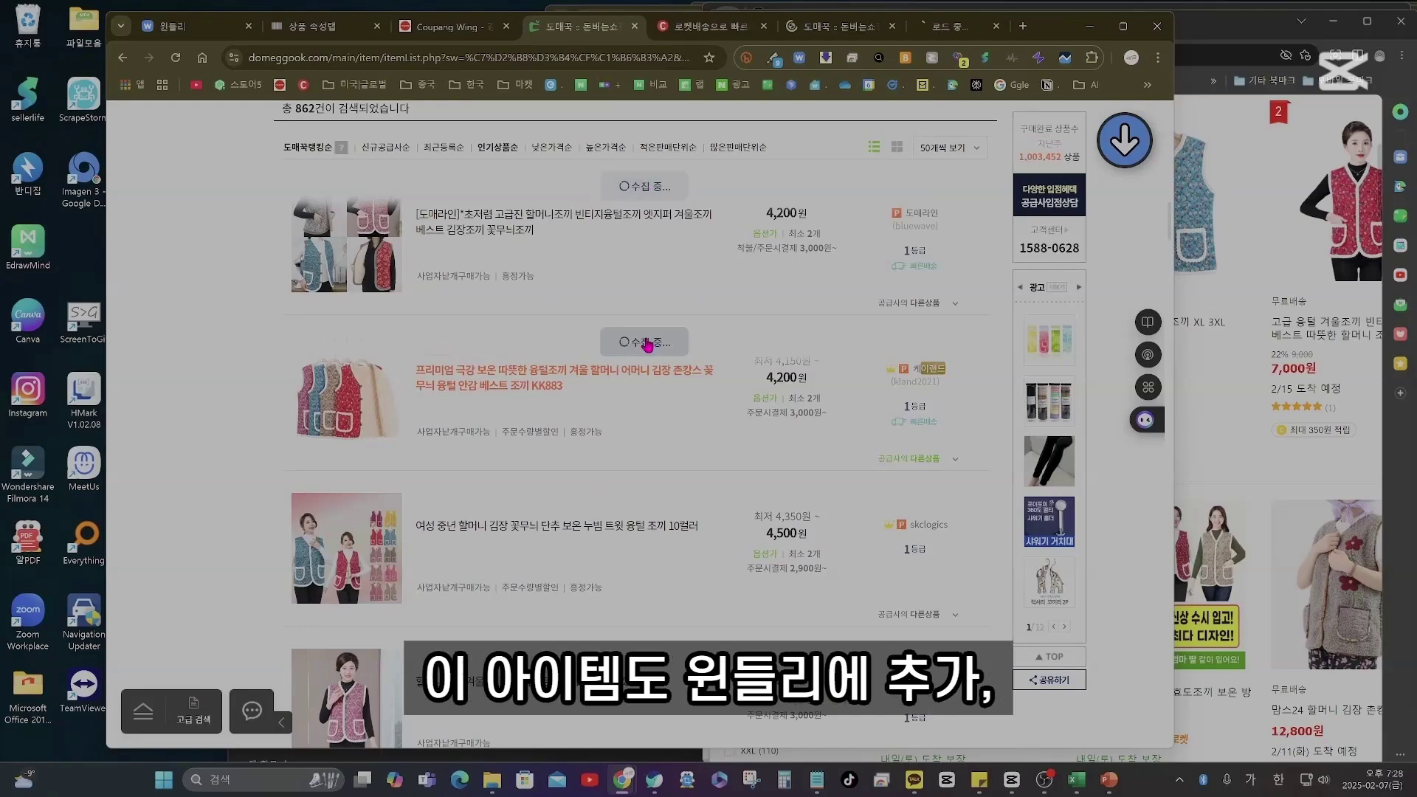
scroll(649, 361, down, 1)
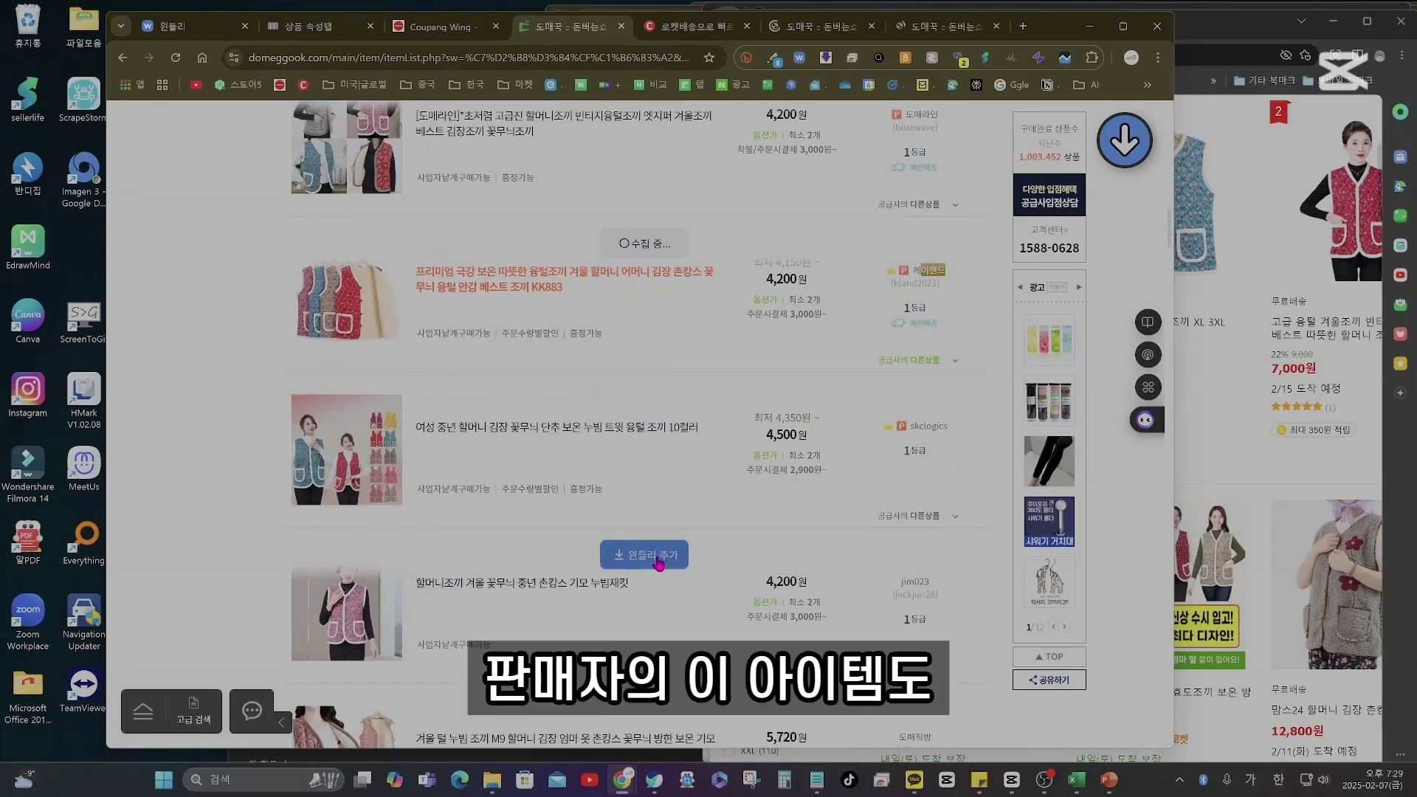
click(665, 570)
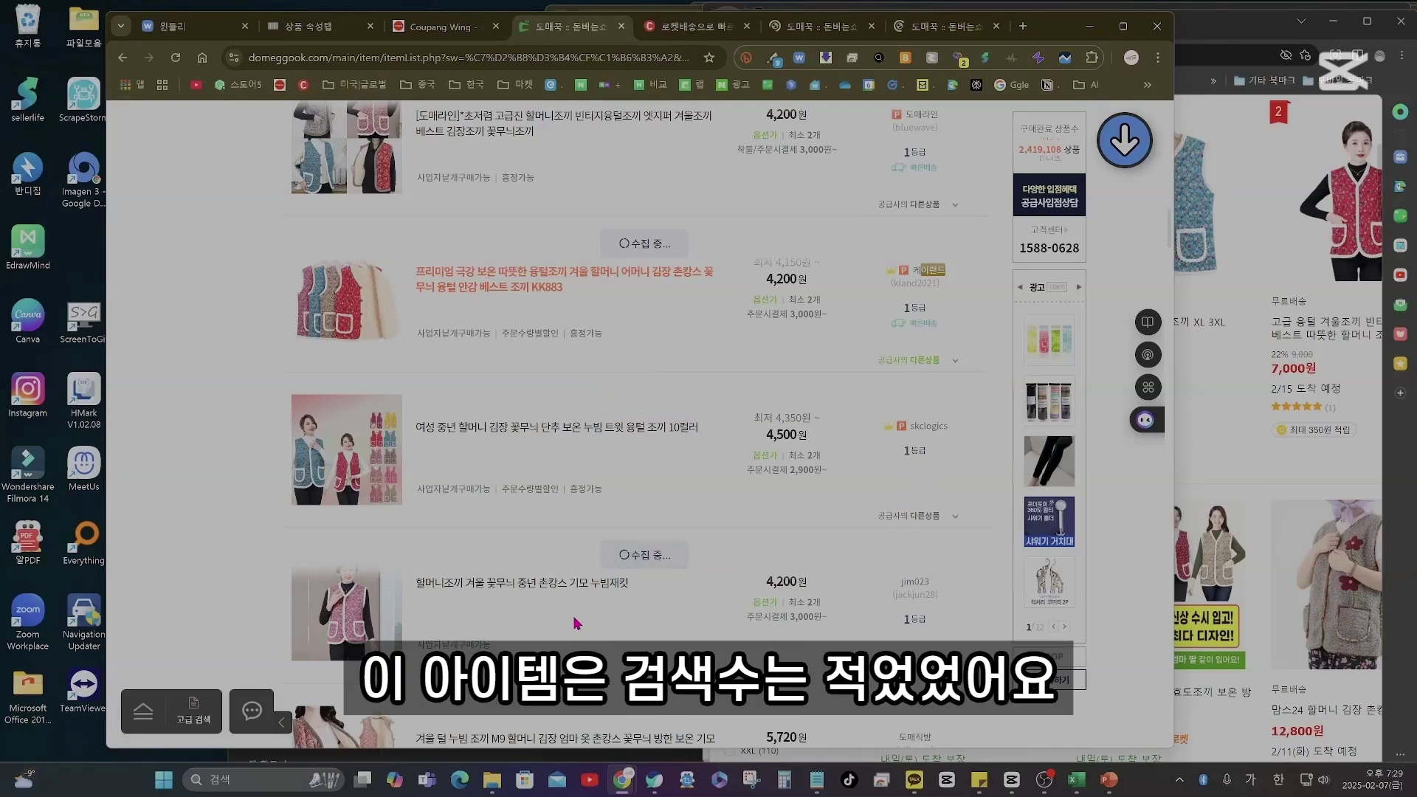
click(643, 403)
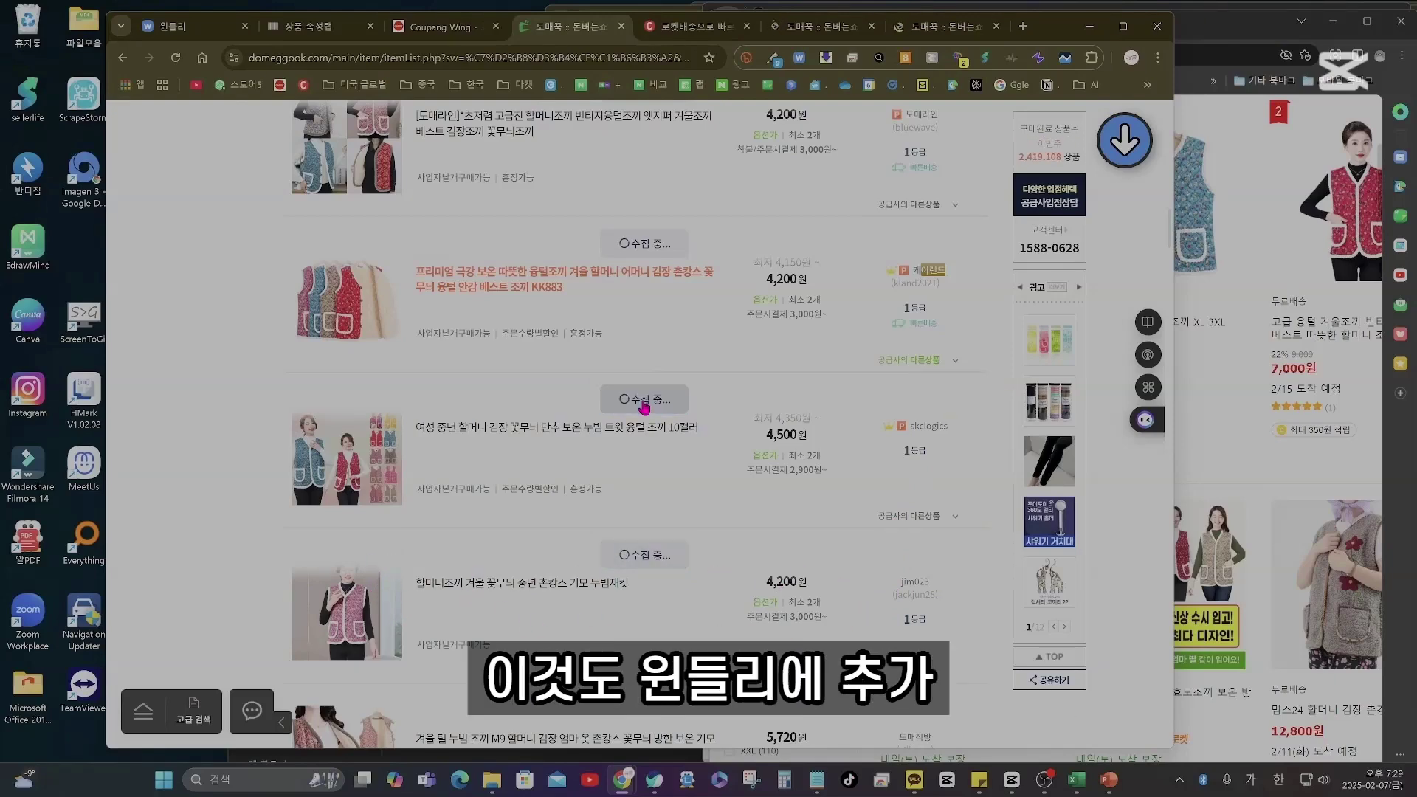
scroll(644, 408, down, 5)
click(639, 483)
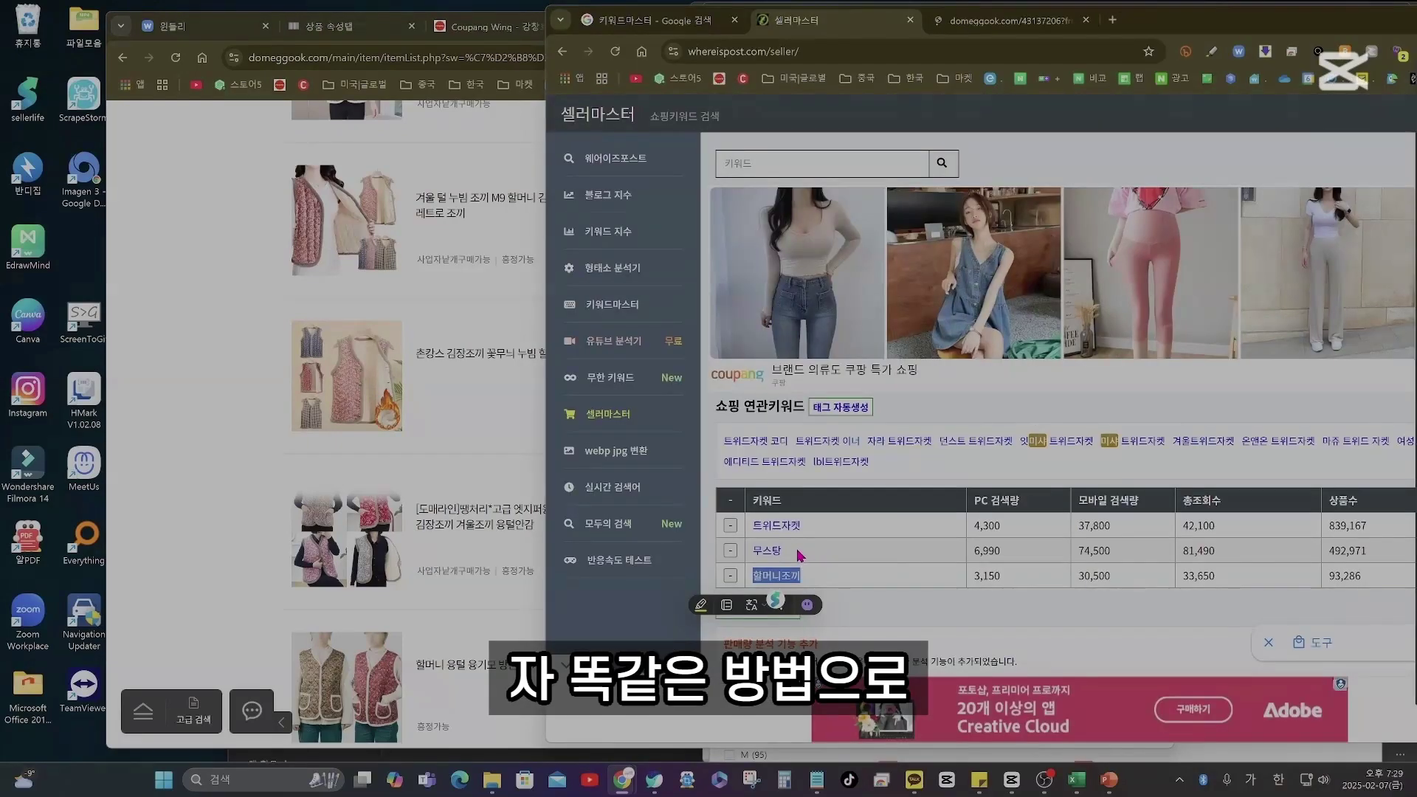
Copy the keyword 트위드자켓 from 셀러마스터, search 도매꾹 for it and refine the results to domestic delivery (국내배송).
drag(802, 525, 751, 525)
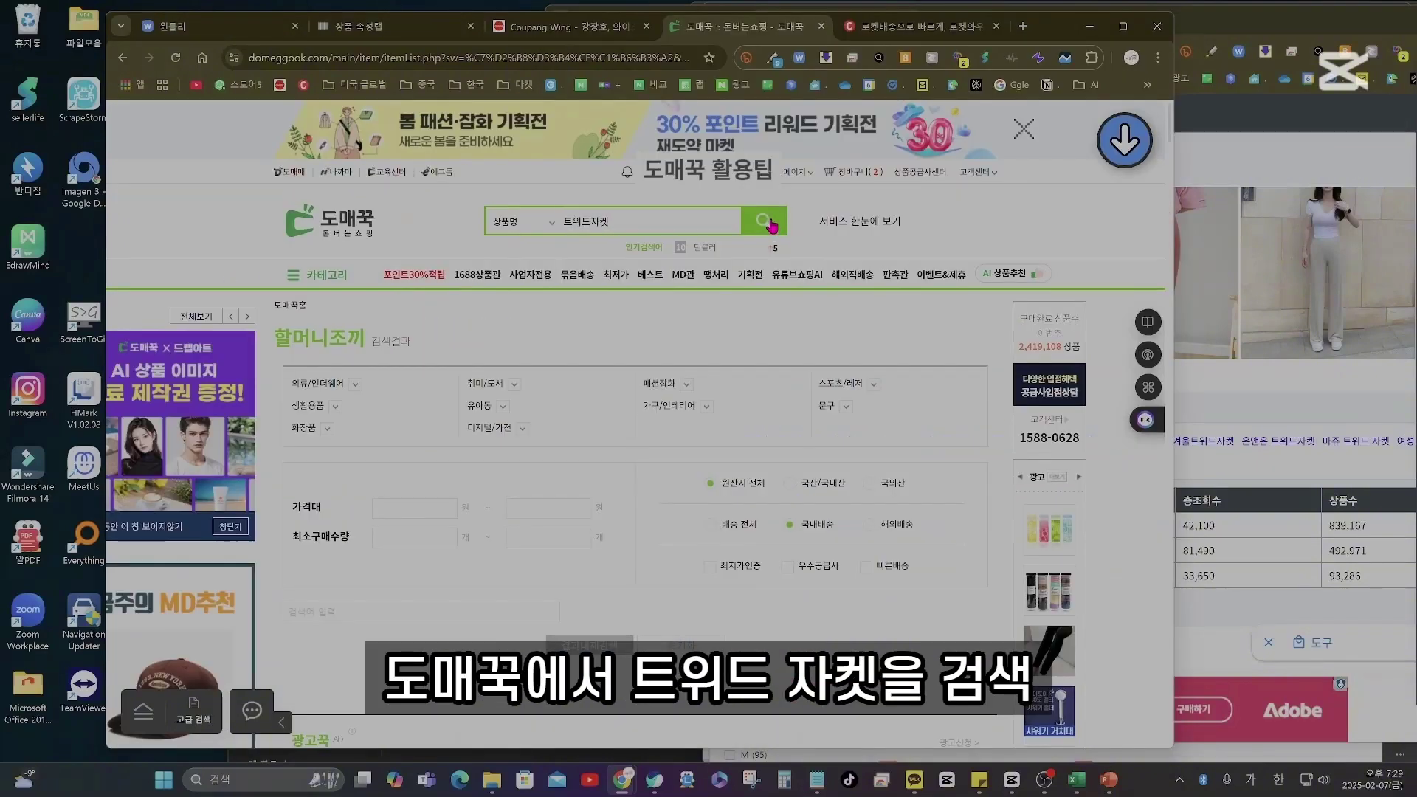
click(767, 222)
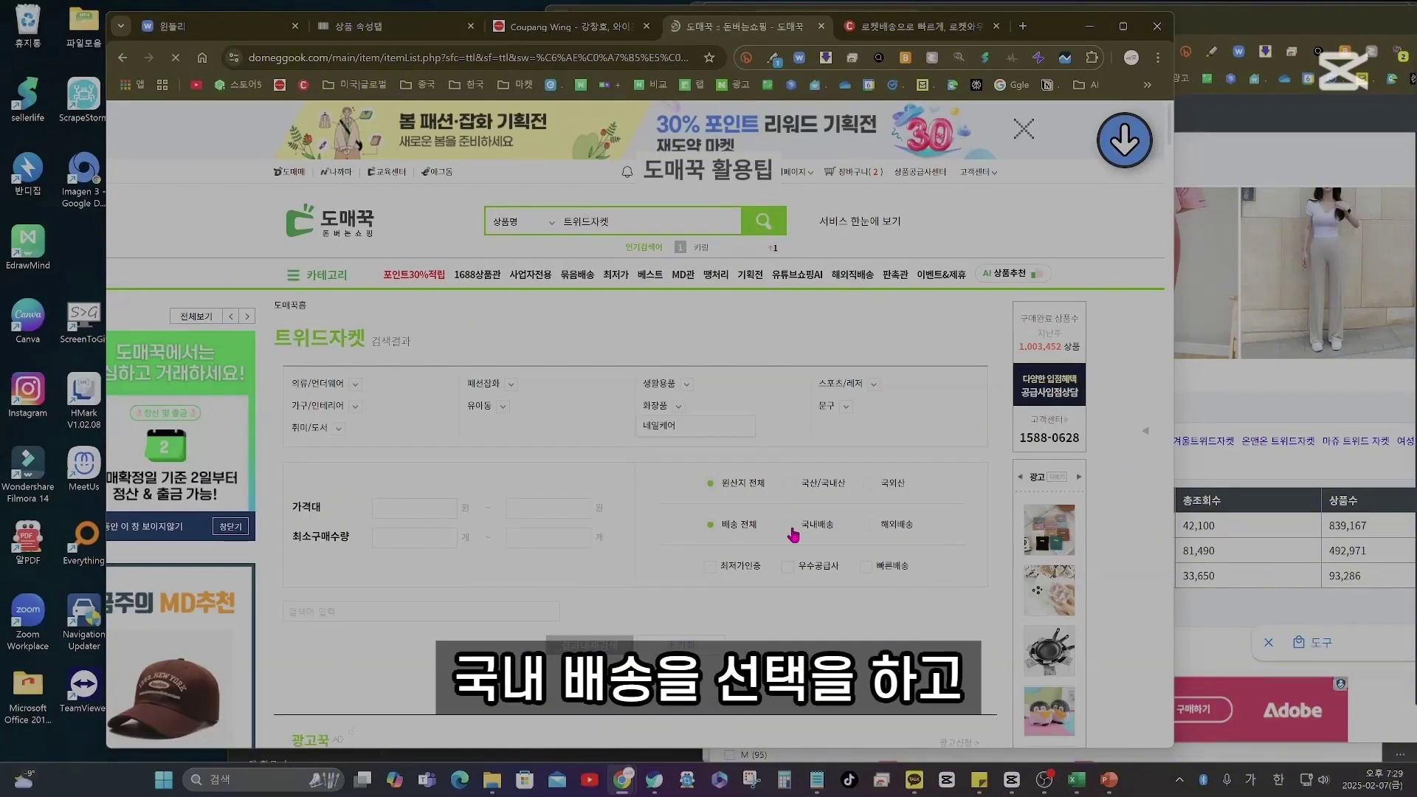
click(791, 527)
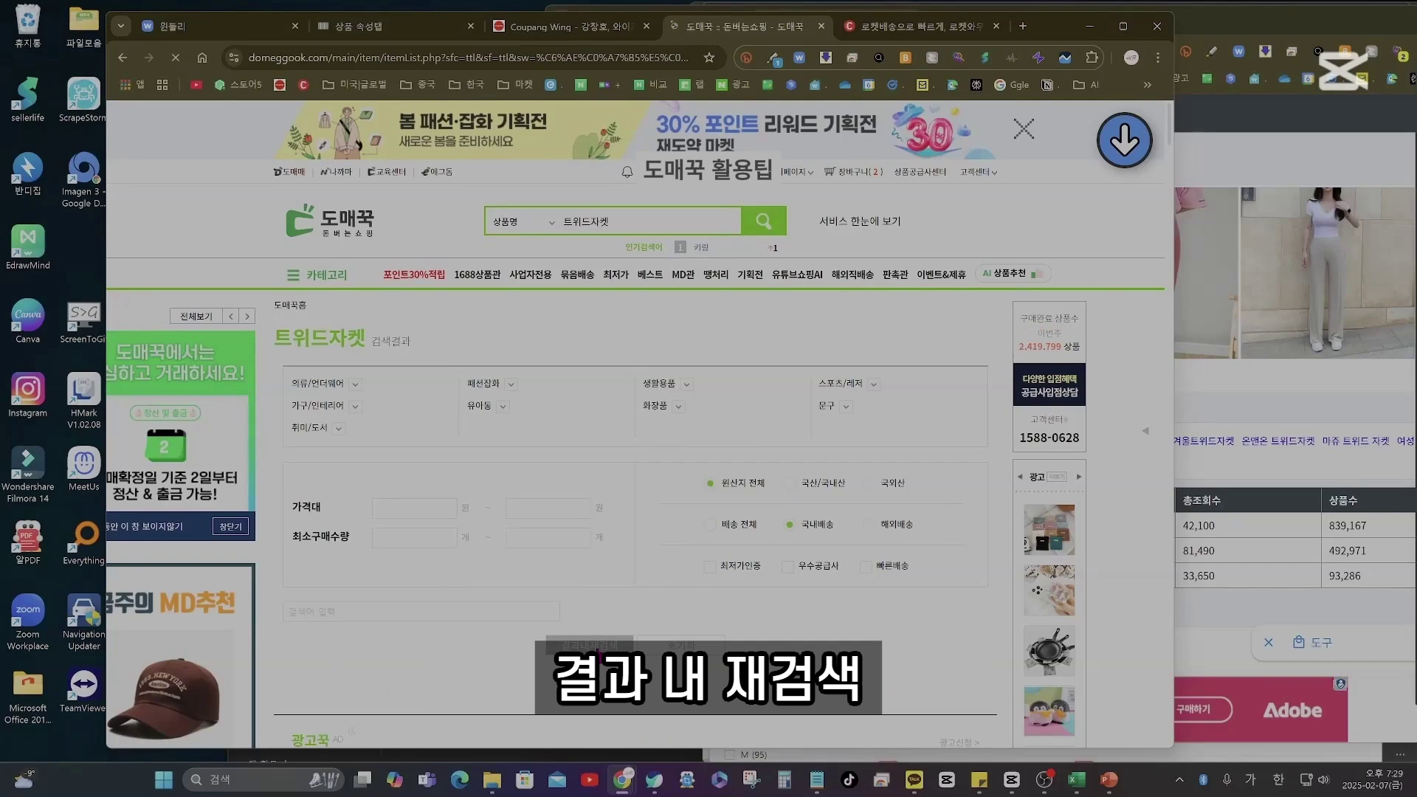
scroll(516, 442, down, 8)
click(494, 386)
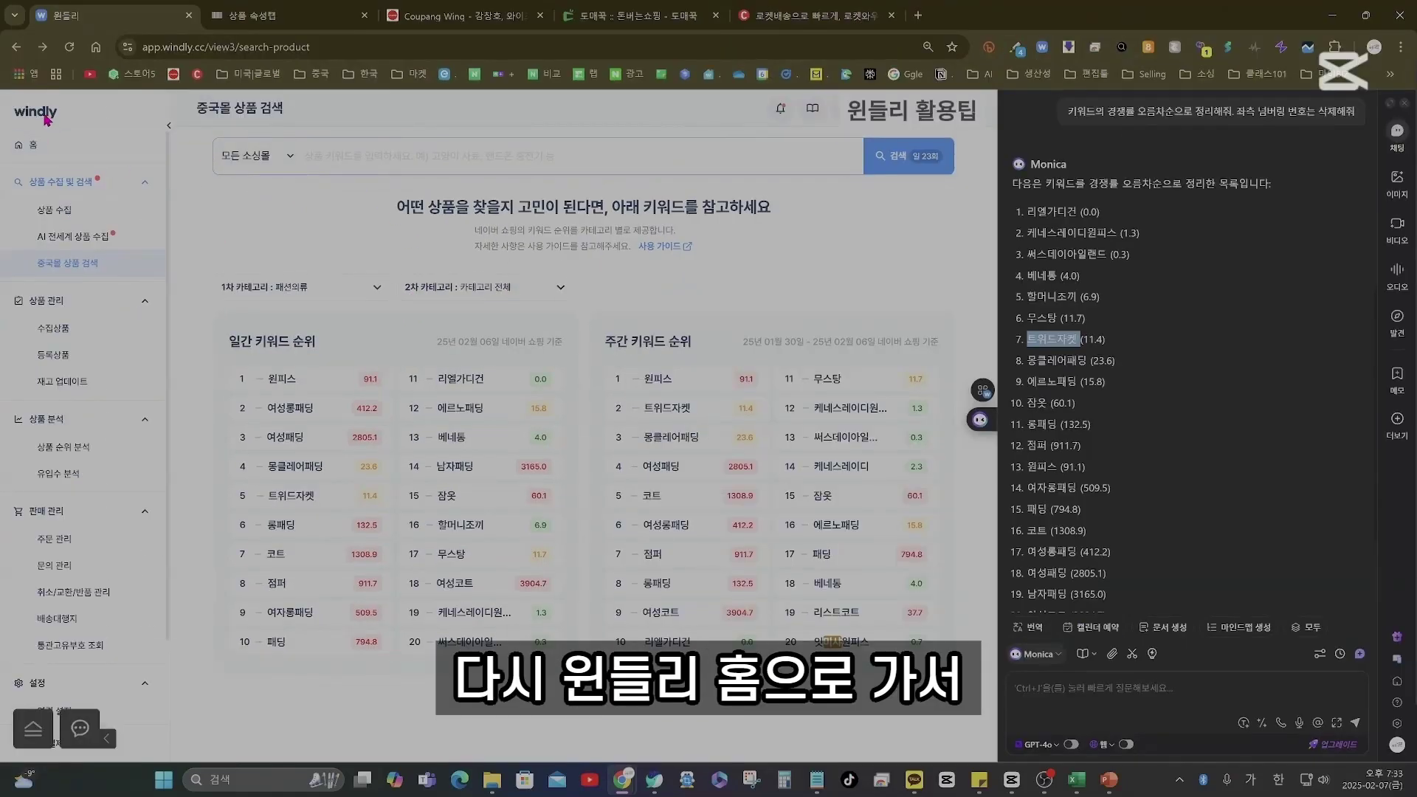
Open the [도매라인]땡처리 고급 엣지퍼 vest from Windly's collected products (수집상품) and show its product attributes (상품 속성).
click(56, 144)
click(77, 332)
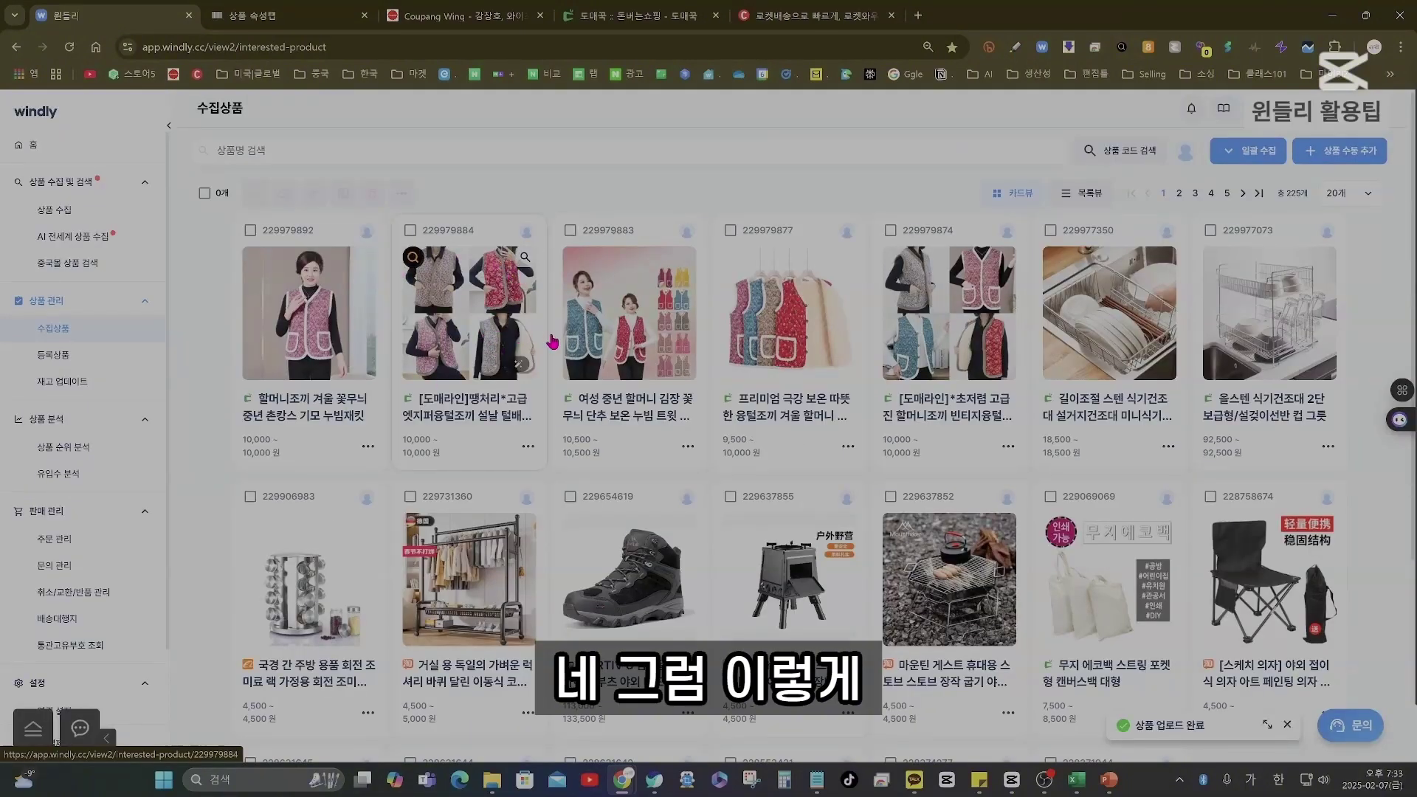
click(481, 302)
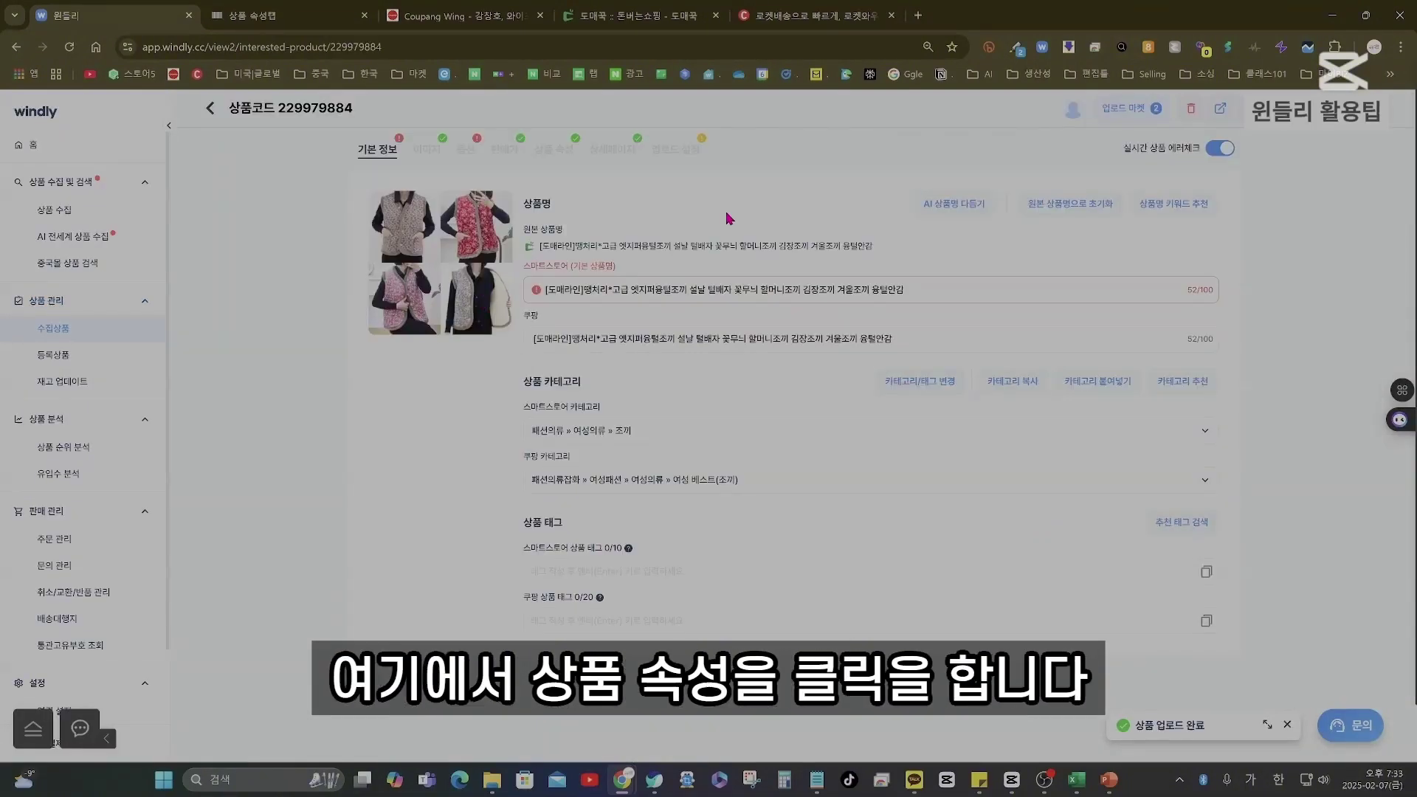
click(555, 150)
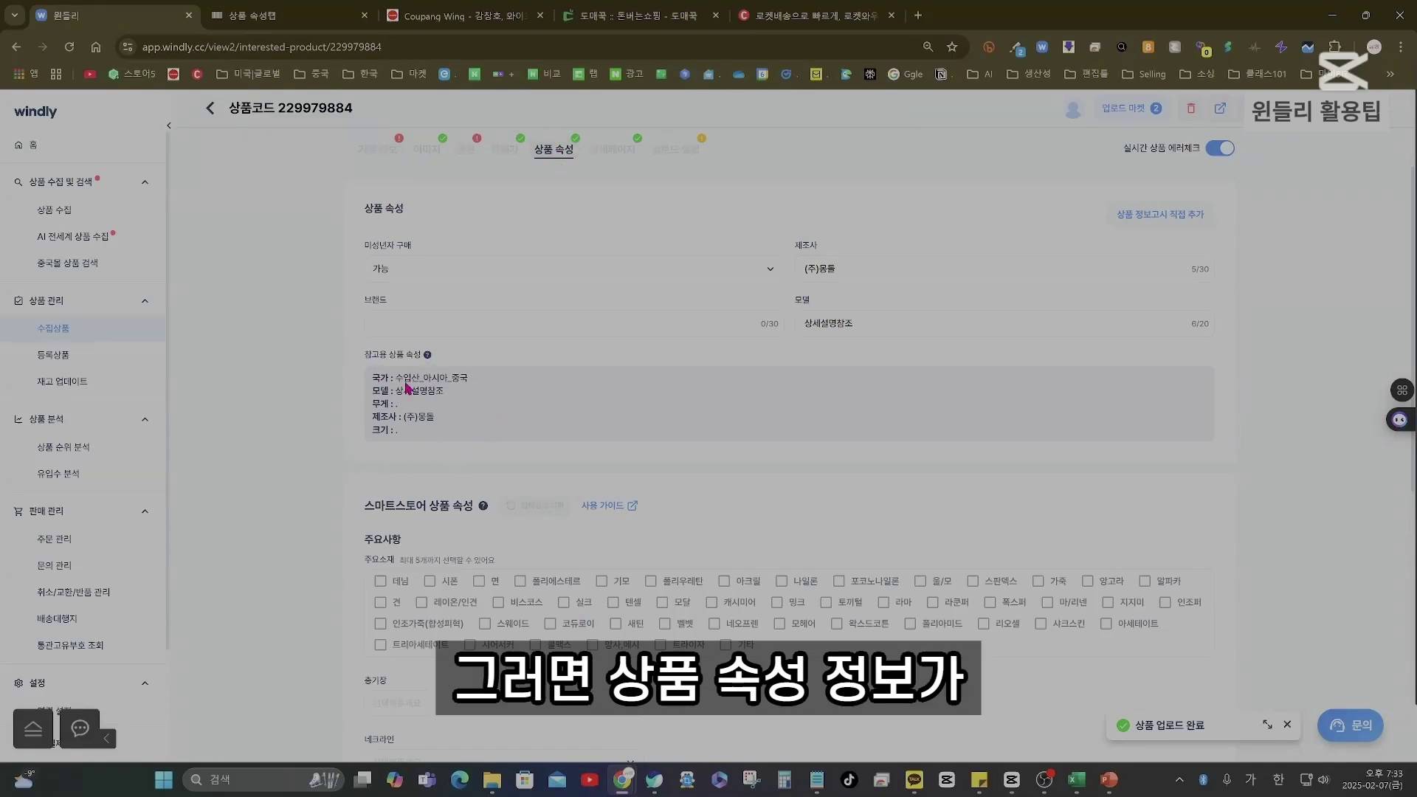
Open the [도매라인] 초저렴 고급진 할머니조끼 vest's page on 도매꾹 and read its PRODUCT INFO specifications.
scroll(407, 387, down, 1)
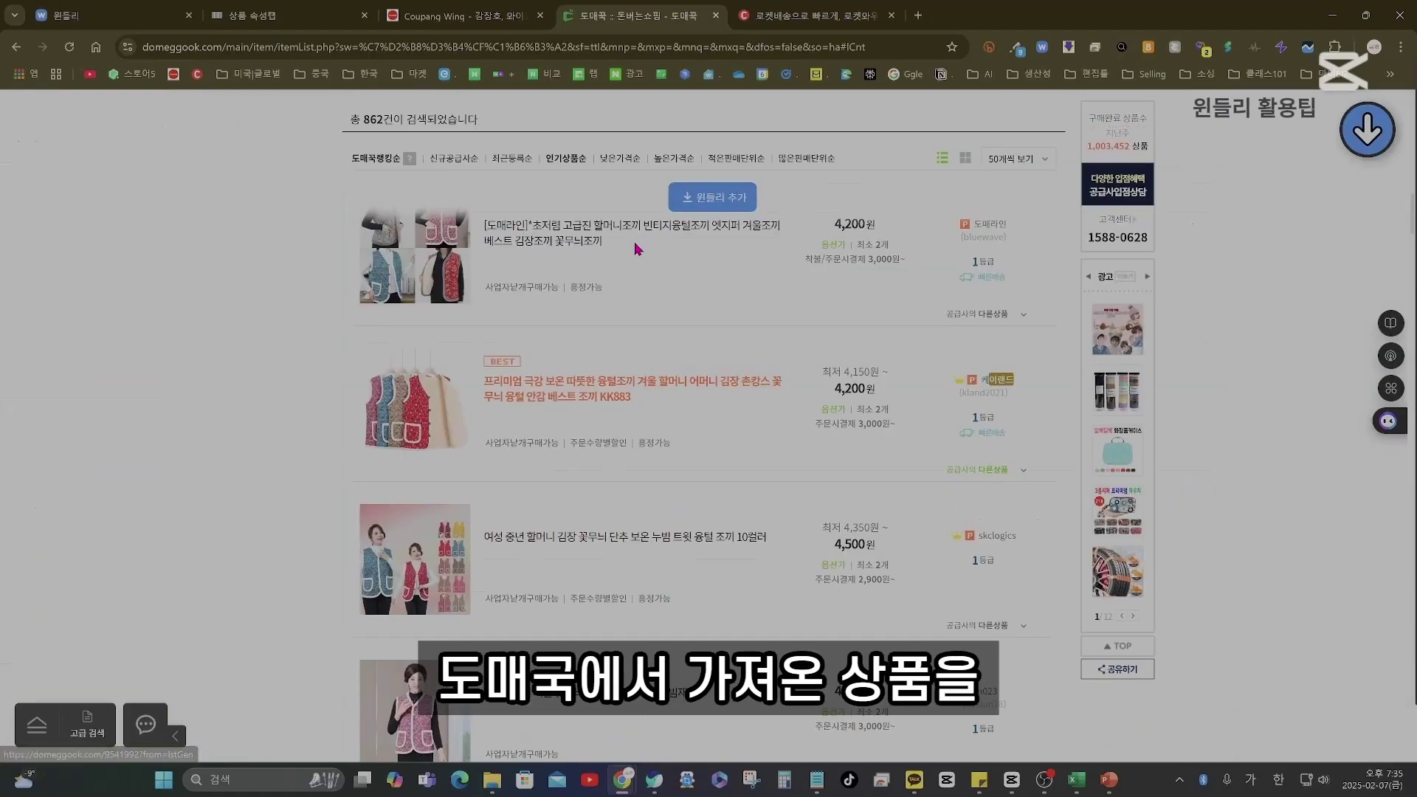
click(714, 223)
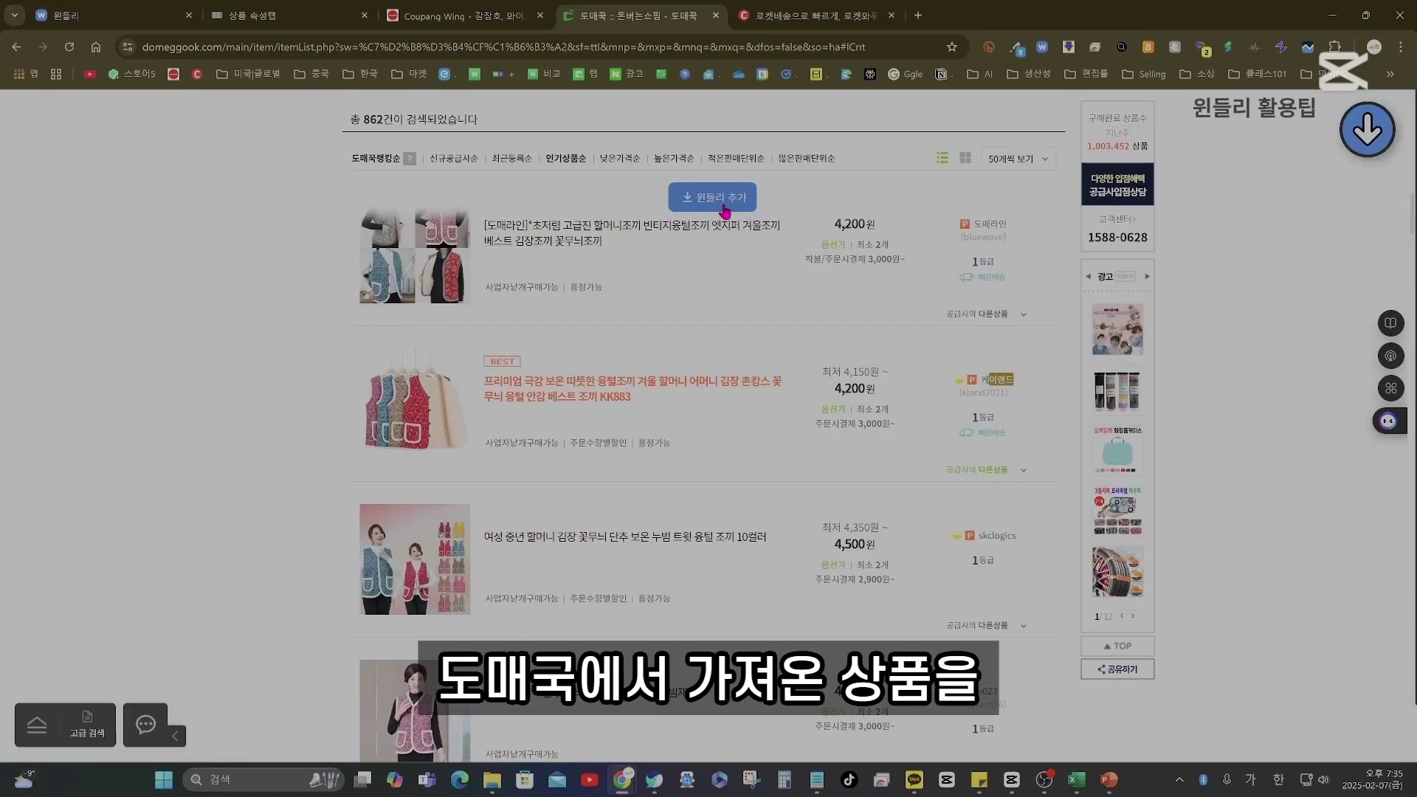
scroll(730, 325, down, 10)
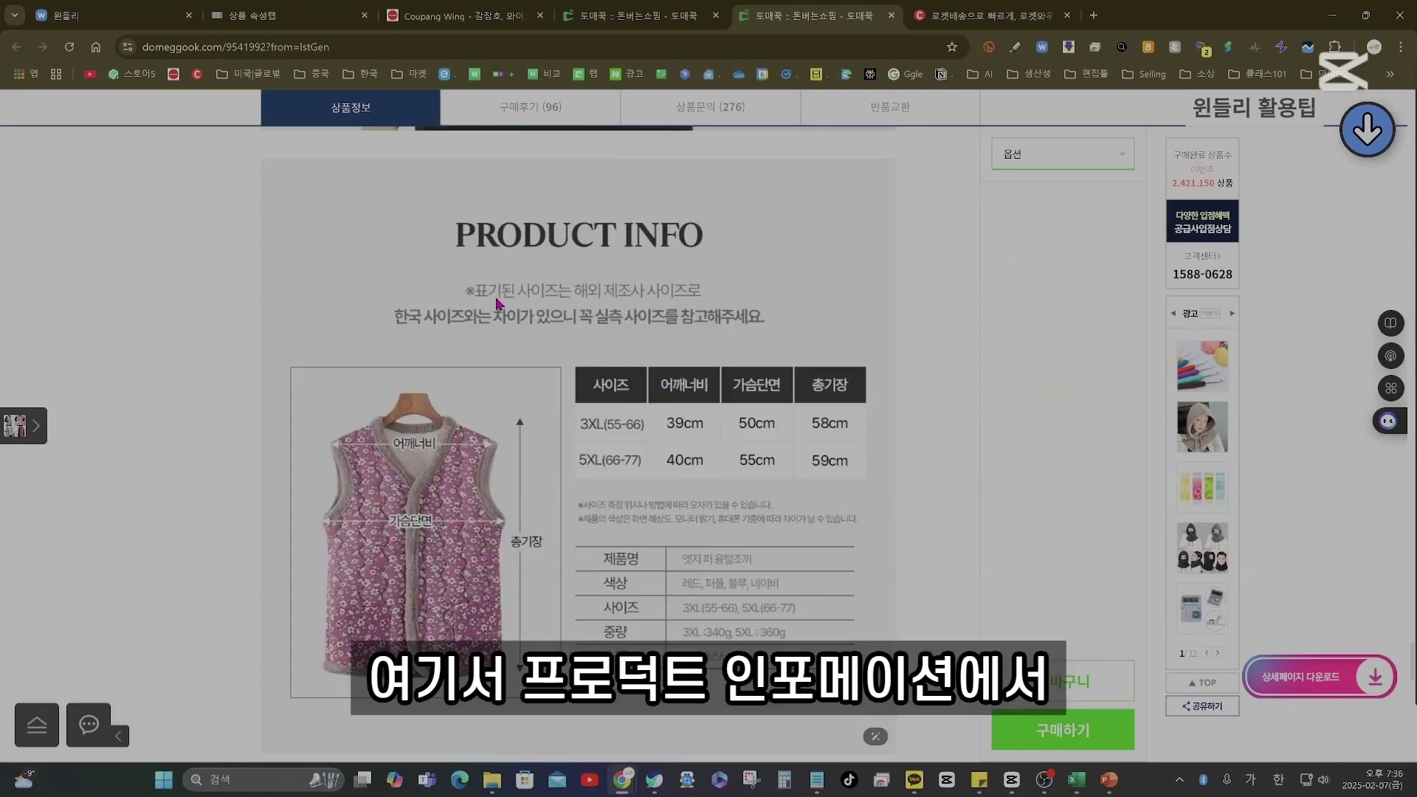
scroll(735, 598, down, 5)
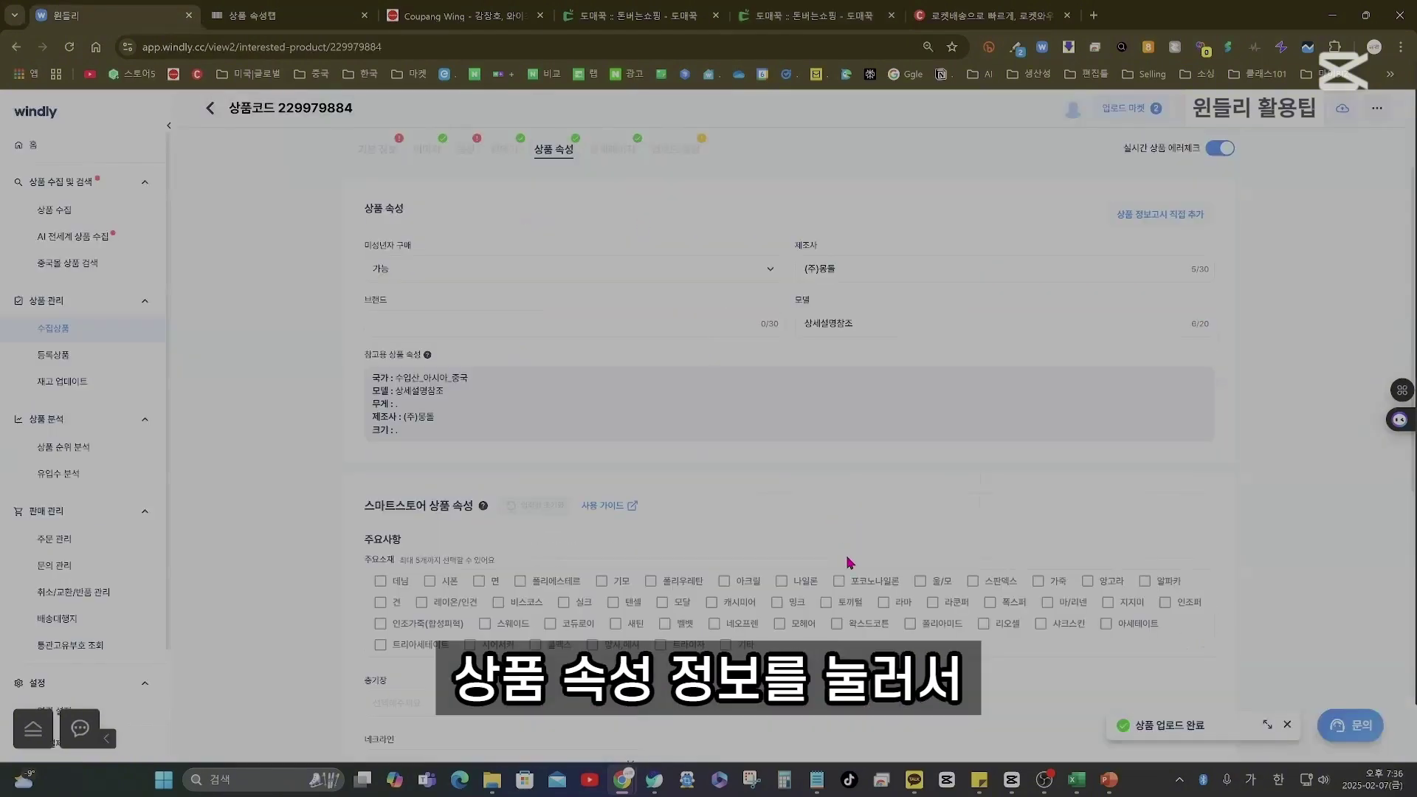
Set the vest's Smart Store attributes in Windly: 폴리에스테르, 기본/하프, V넥, 경량조끼, 기본핏, filling 솜/폴리에스테르, pattern 플라워, 여성용 and 칼라넥.
click(519, 580)
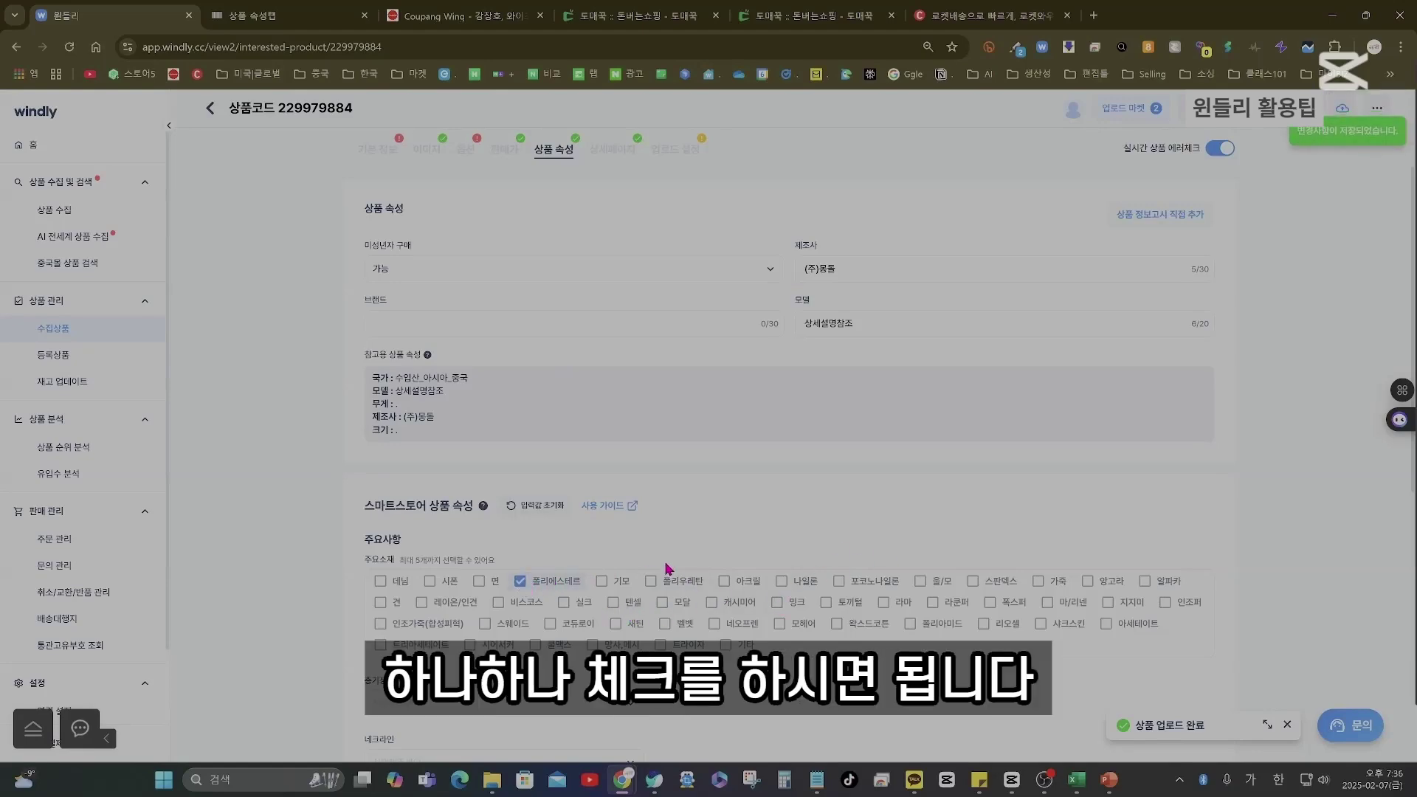
scroll(667, 568, down, 3)
click(616, 457)
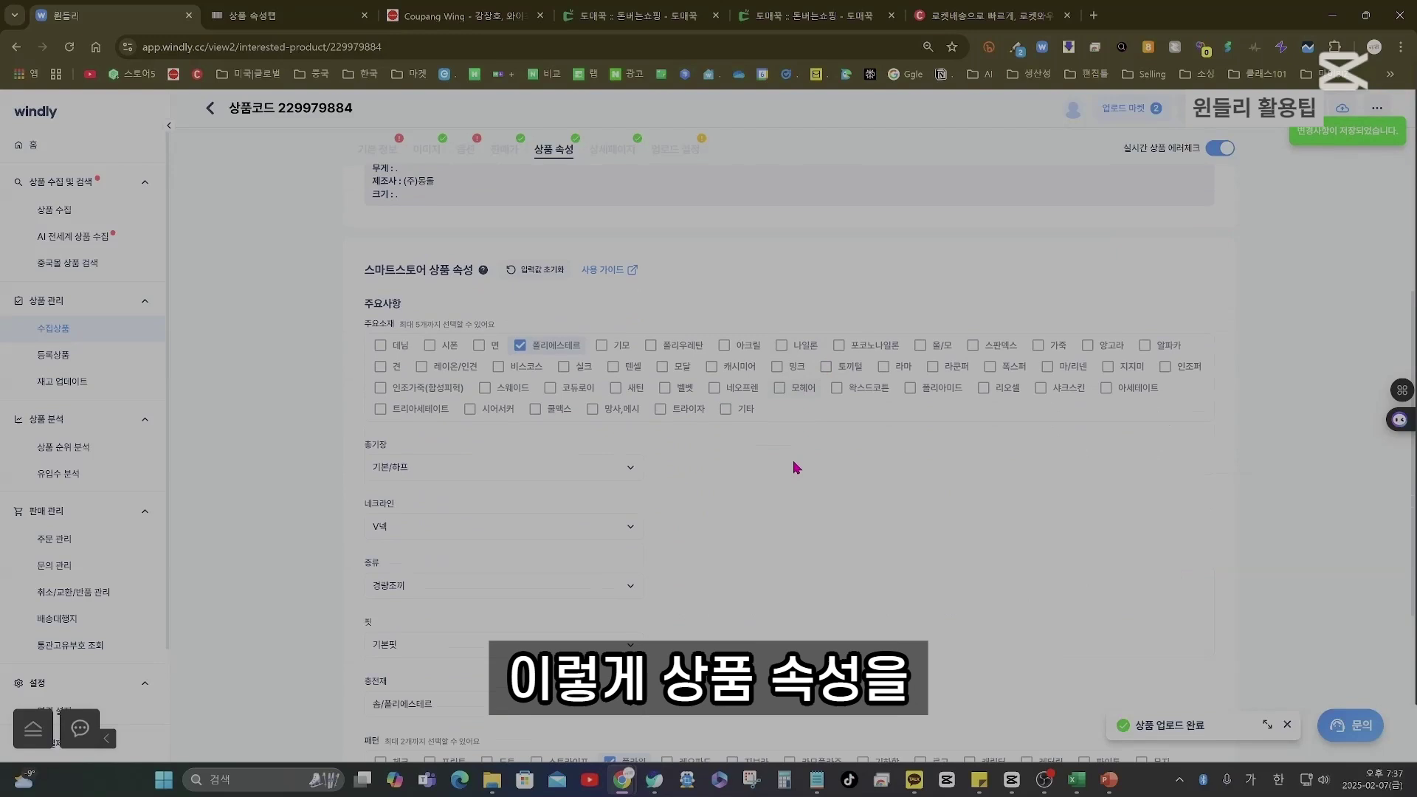
scroll(767, 463, down, 1)
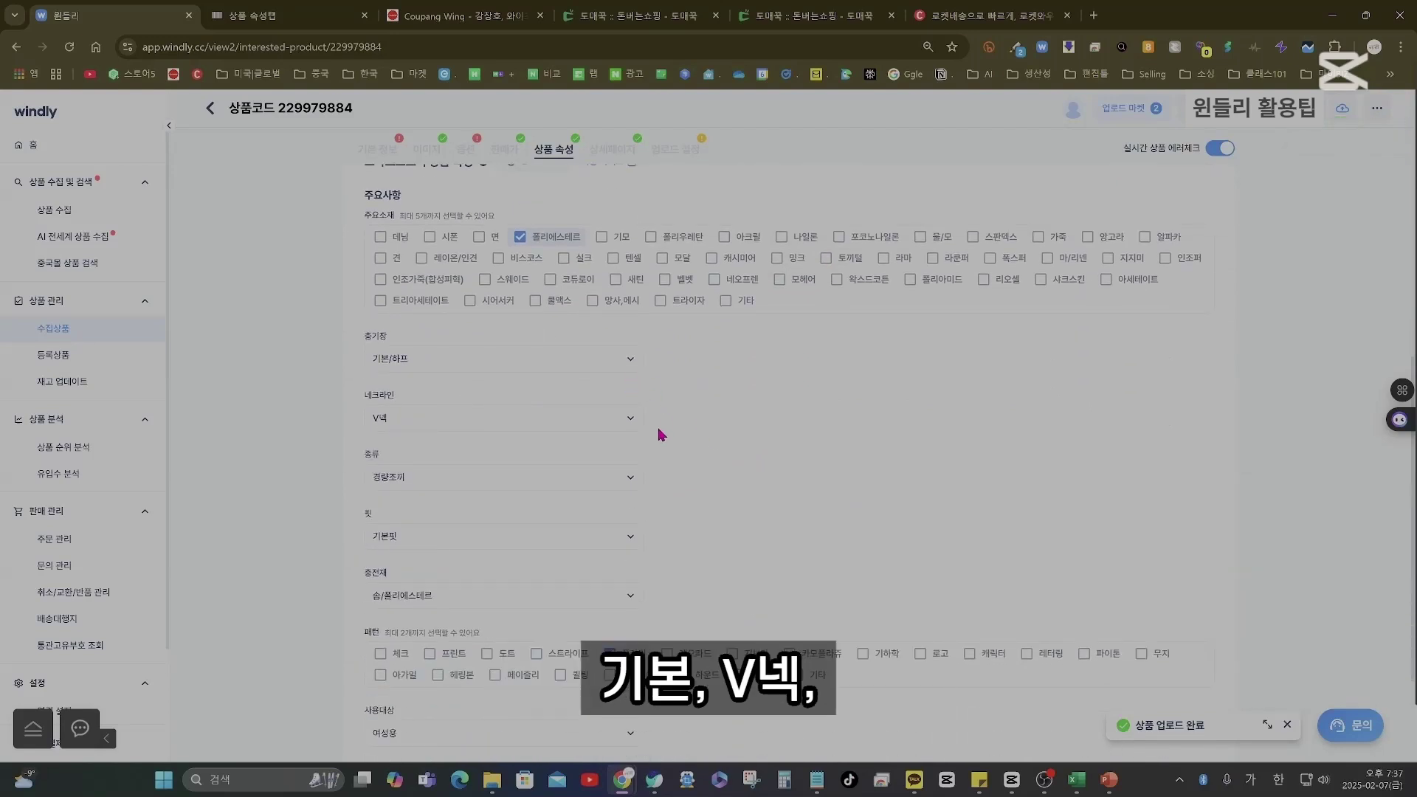
scroll(635, 491, down, 1)
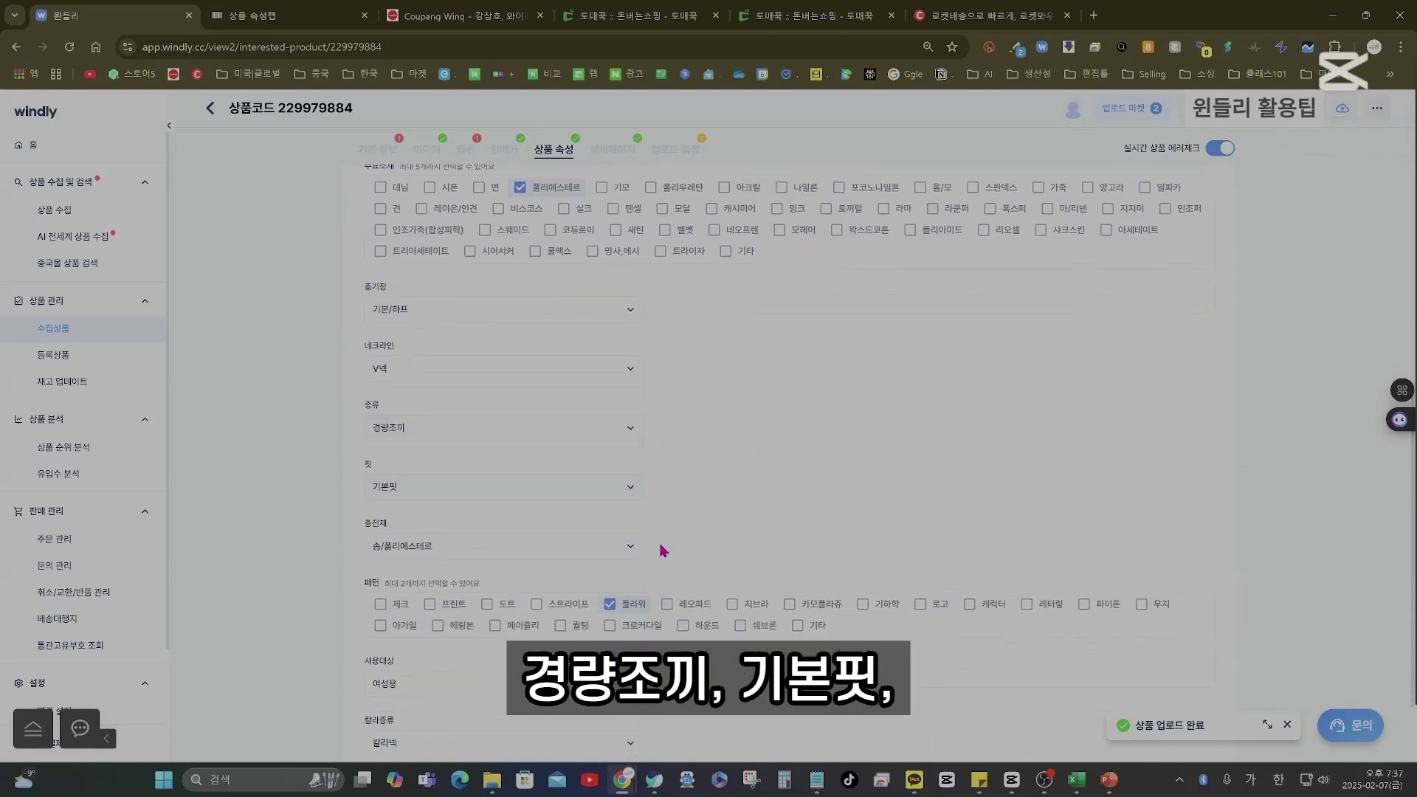
scroll(686, 601, down, 2)
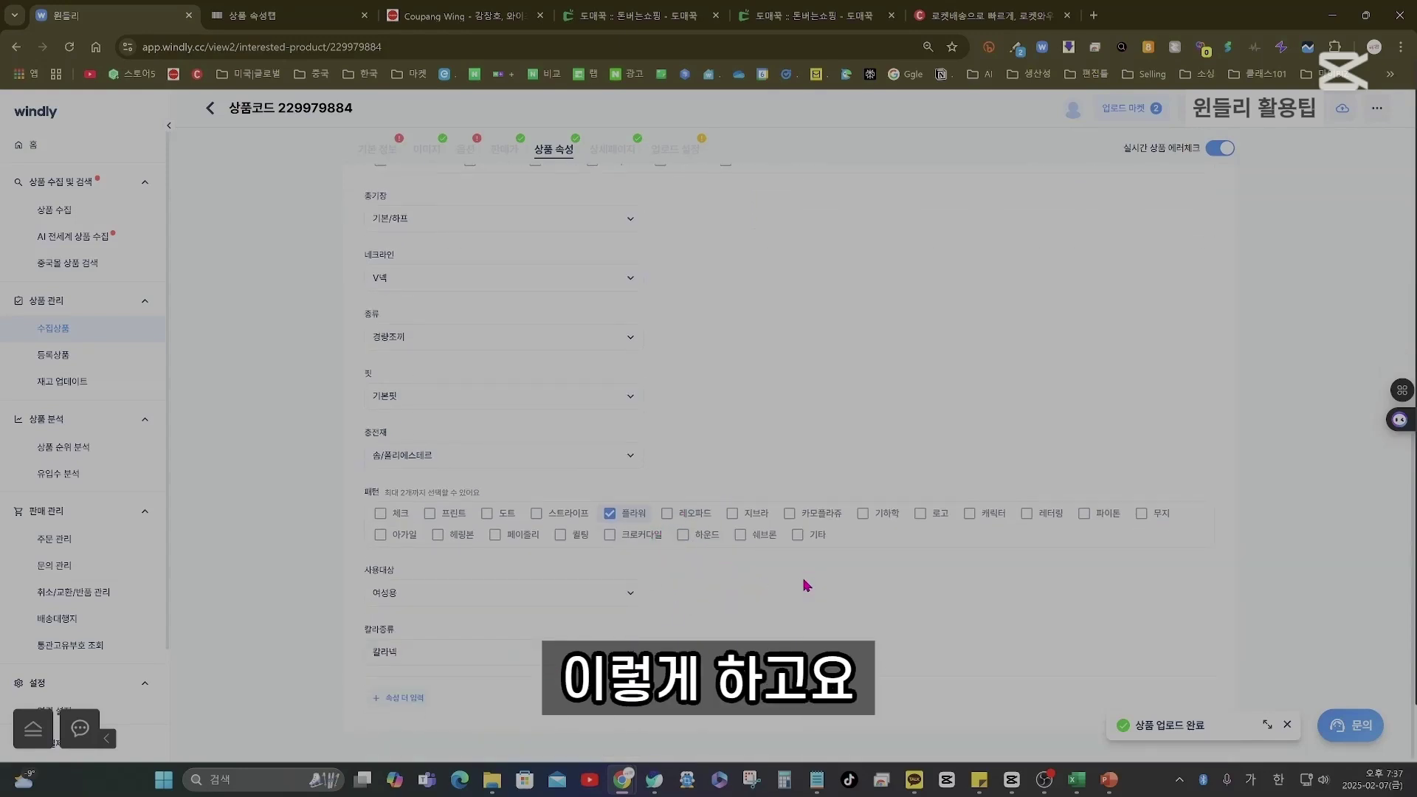
Open the additional Smart Store attributes, mark the feature (특징) 경량 and discard the entry.
click(412, 703)
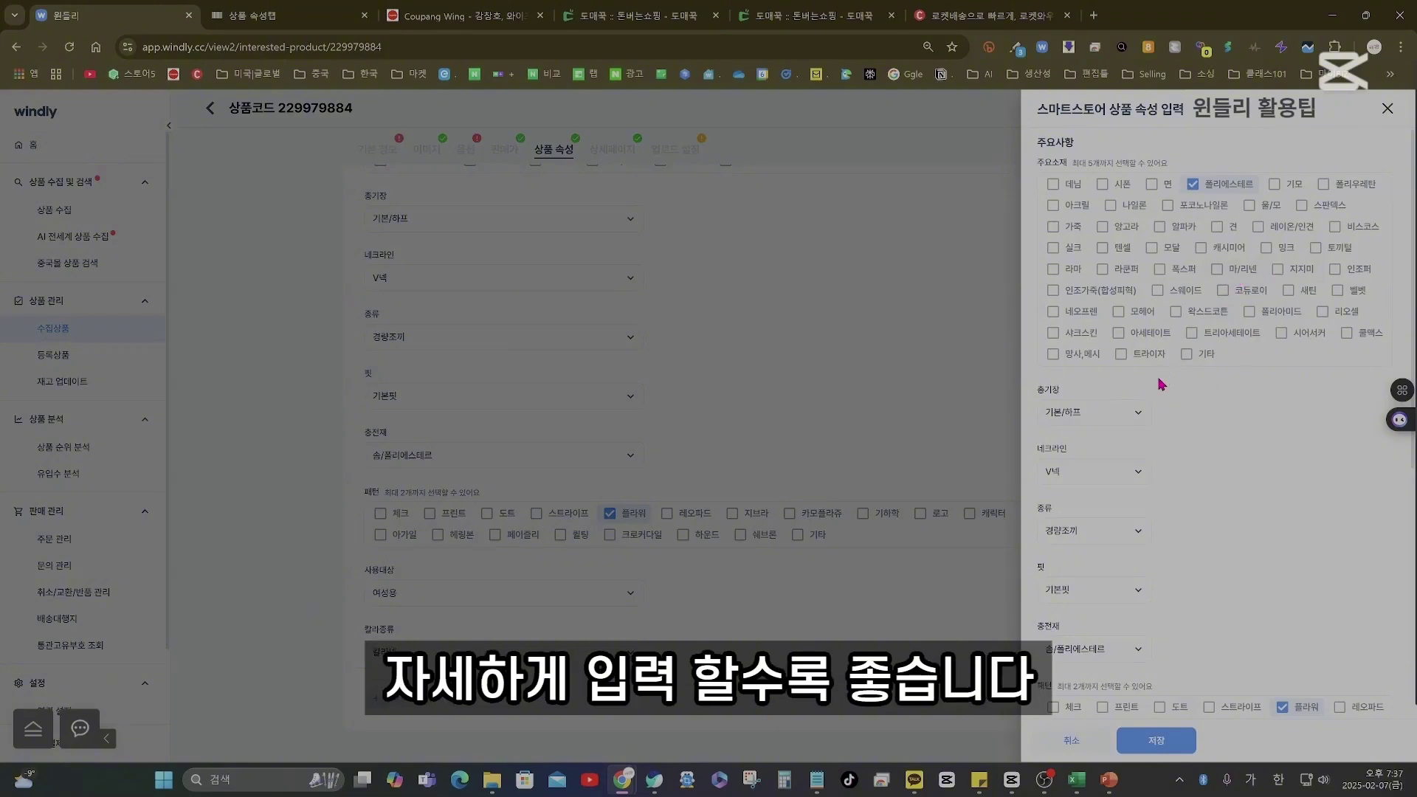
scroll(1188, 472, down, 5)
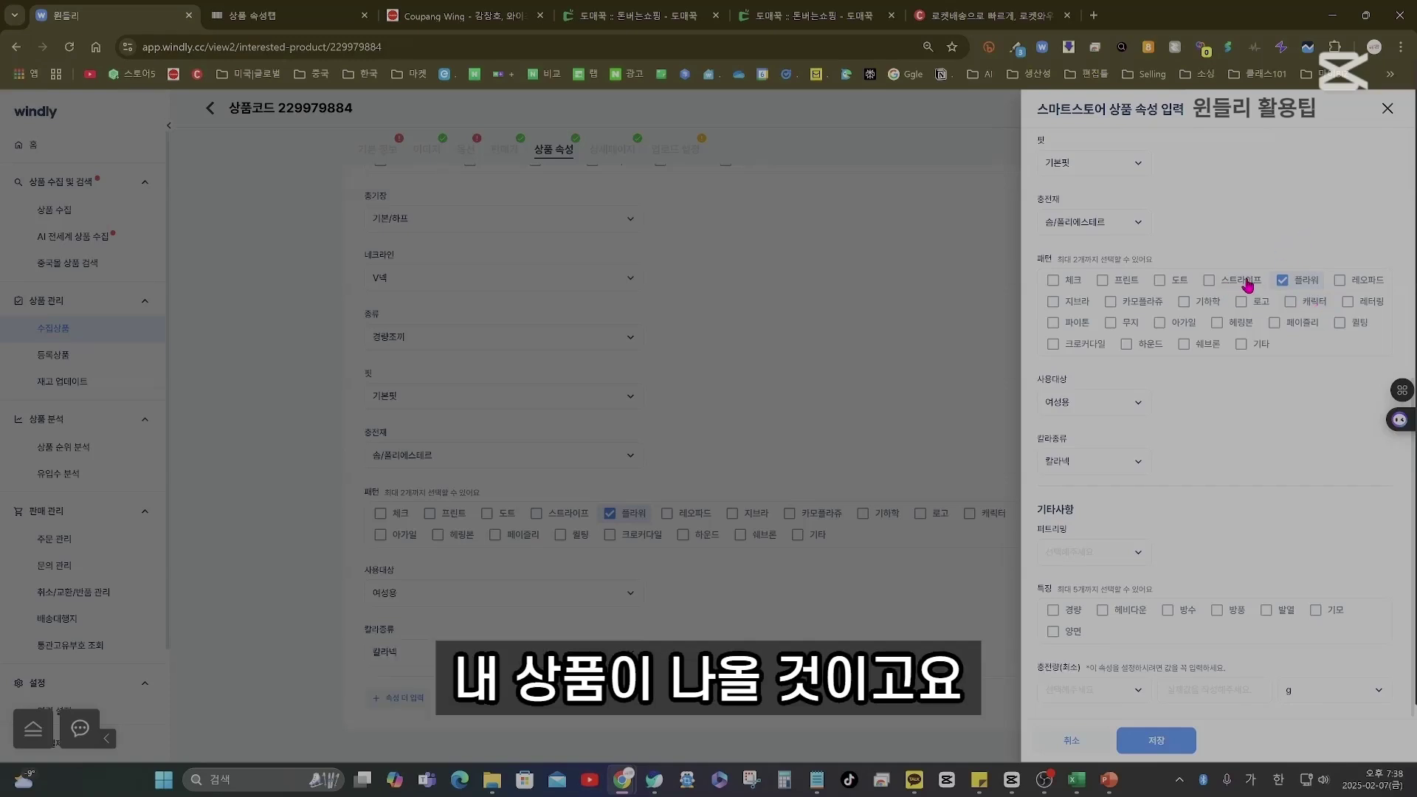
click(1052, 611)
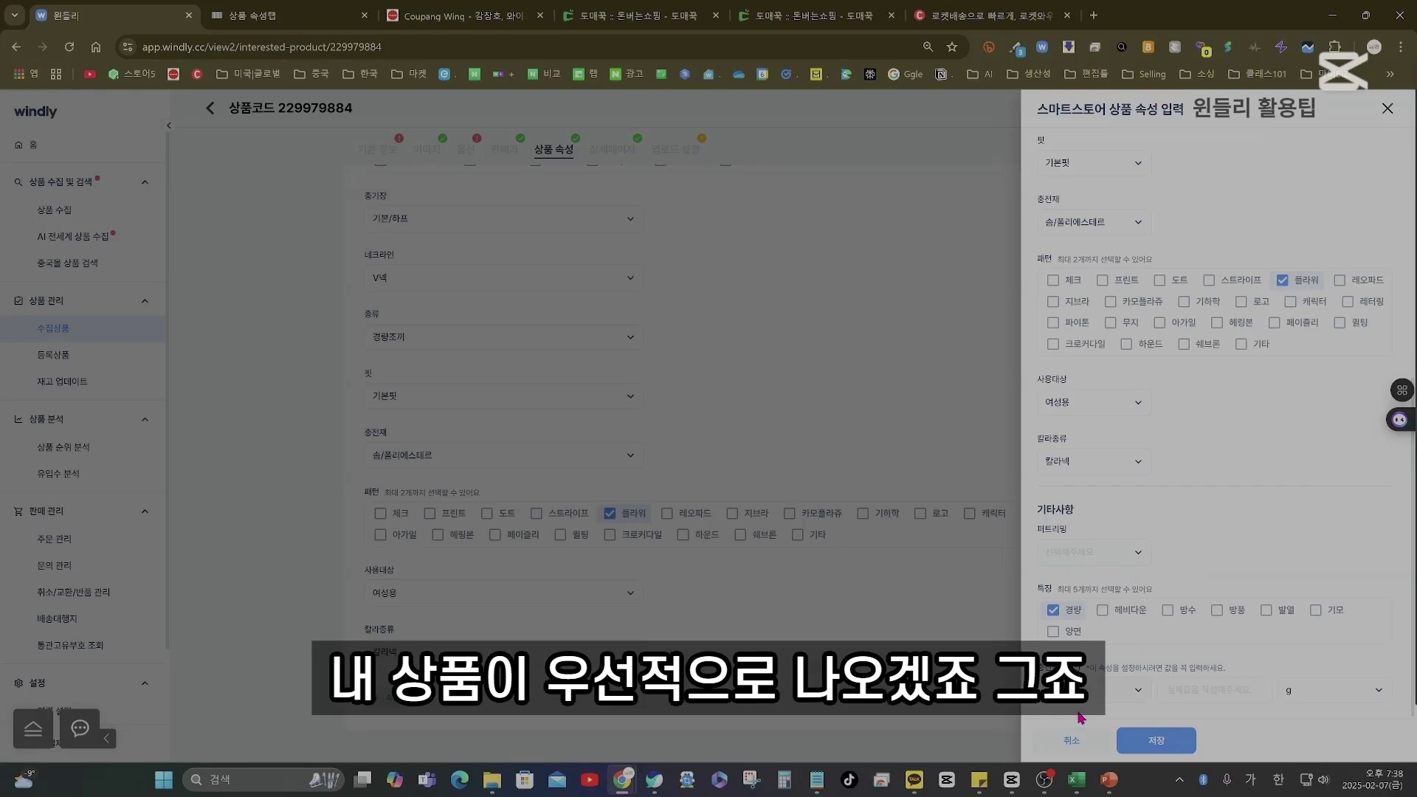
click(1079, 742)
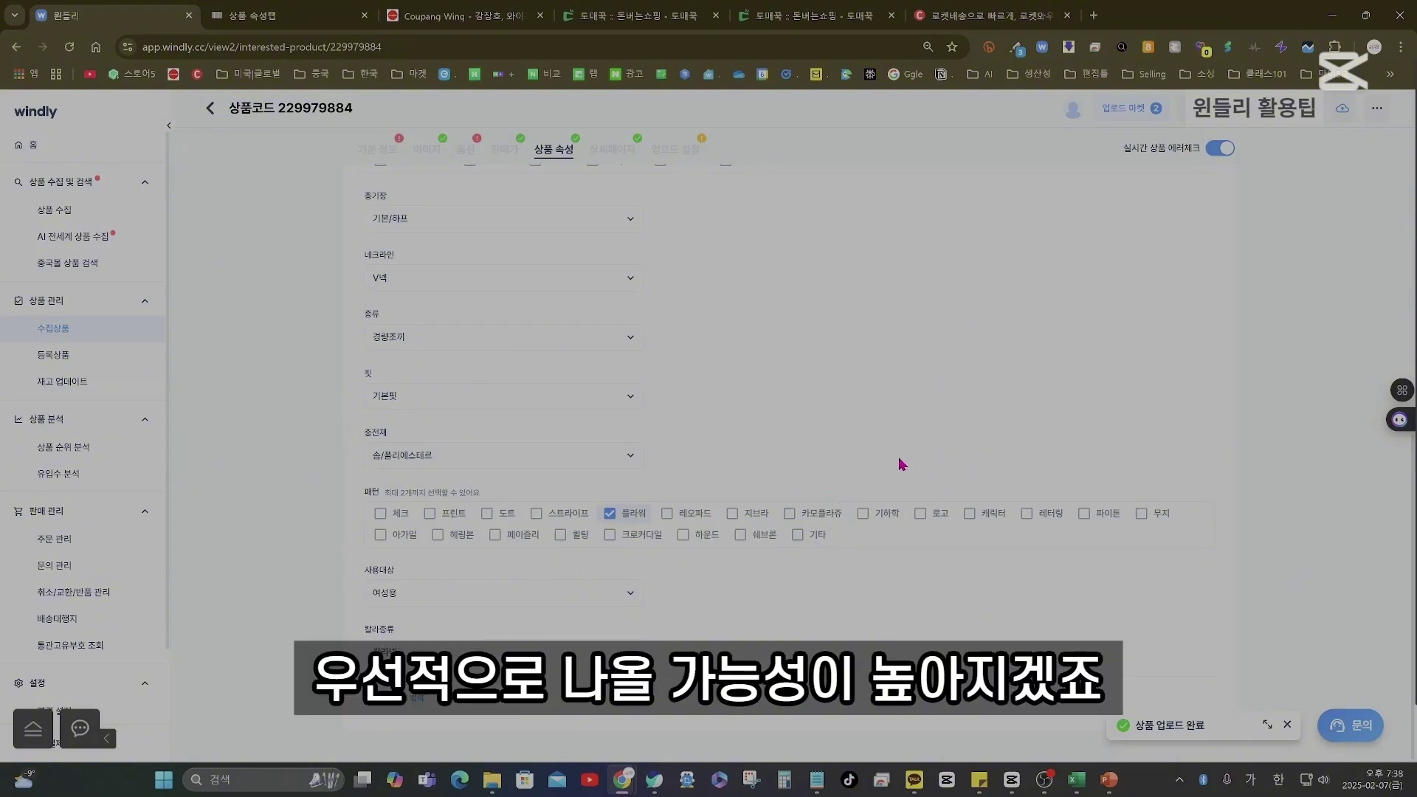
Switch to Naver 가격비교 and search it for 할머니조끼.
scroll(896, 463, up, 7)
click(1163, 215)
click(474, 140)
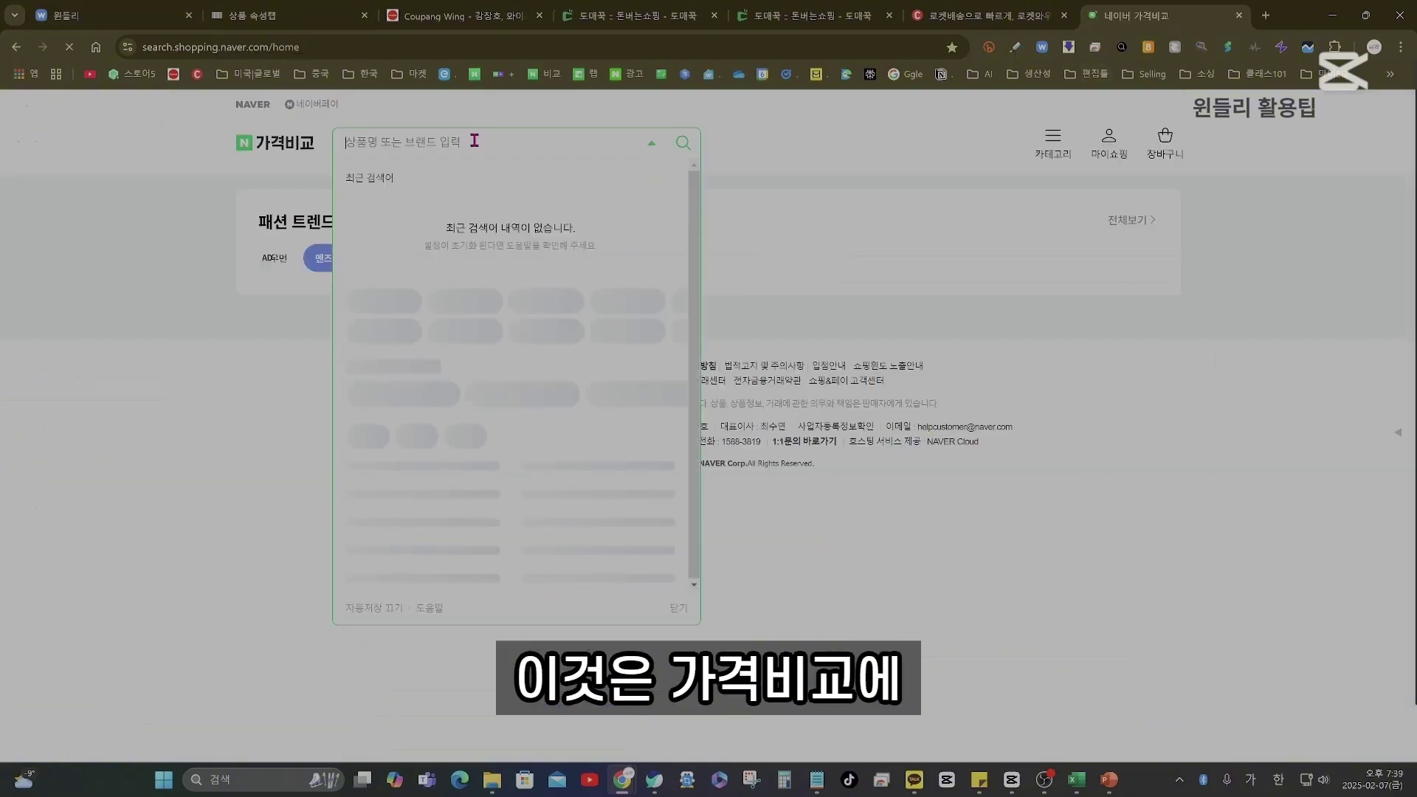
text(할머니조끼)
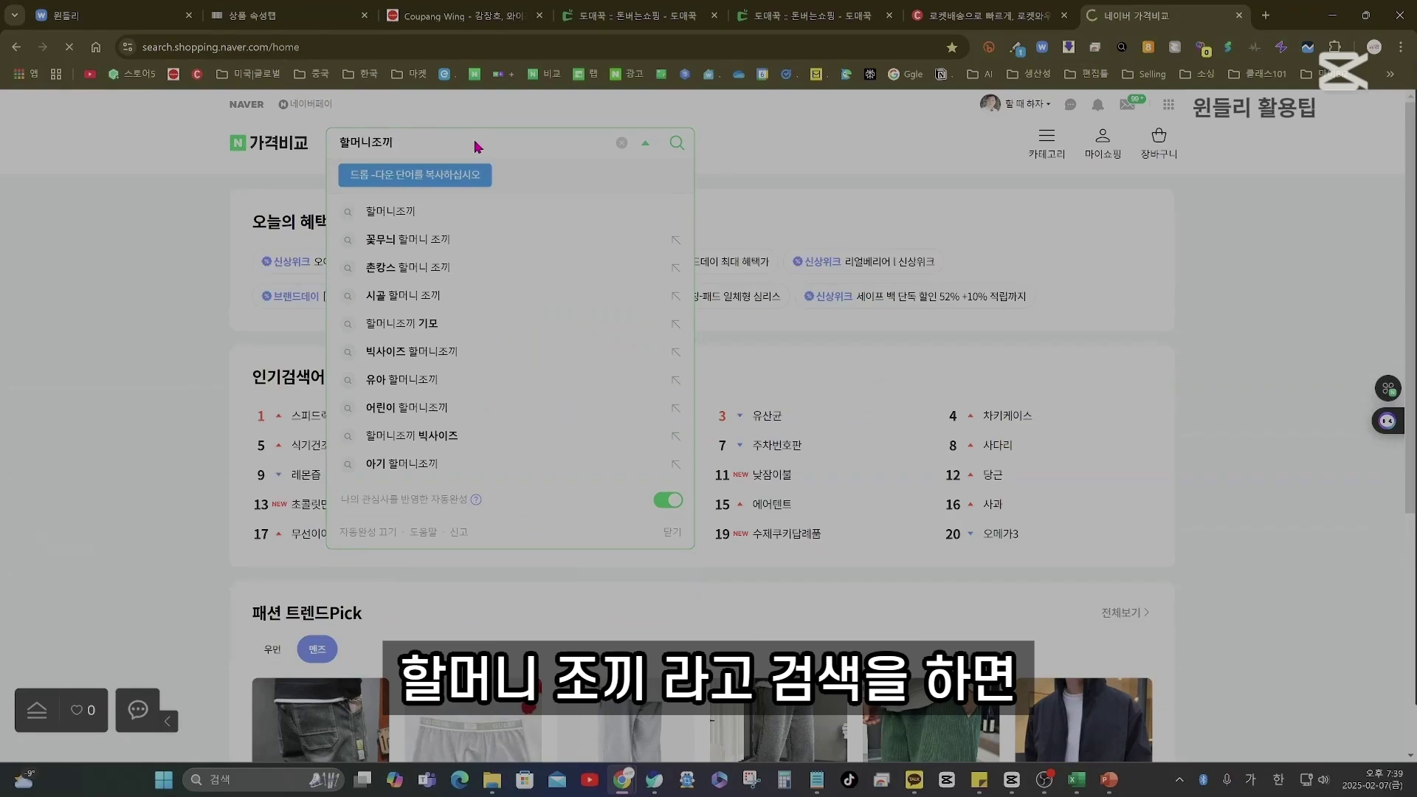
key(Return)
Examine the attribute lines (주요소재, 총기장, 네크라인, 종류, 핏) of several vests in the Naver search results.
scroll(517, 333, down, 10)
drag(685, 346, 347, 329)
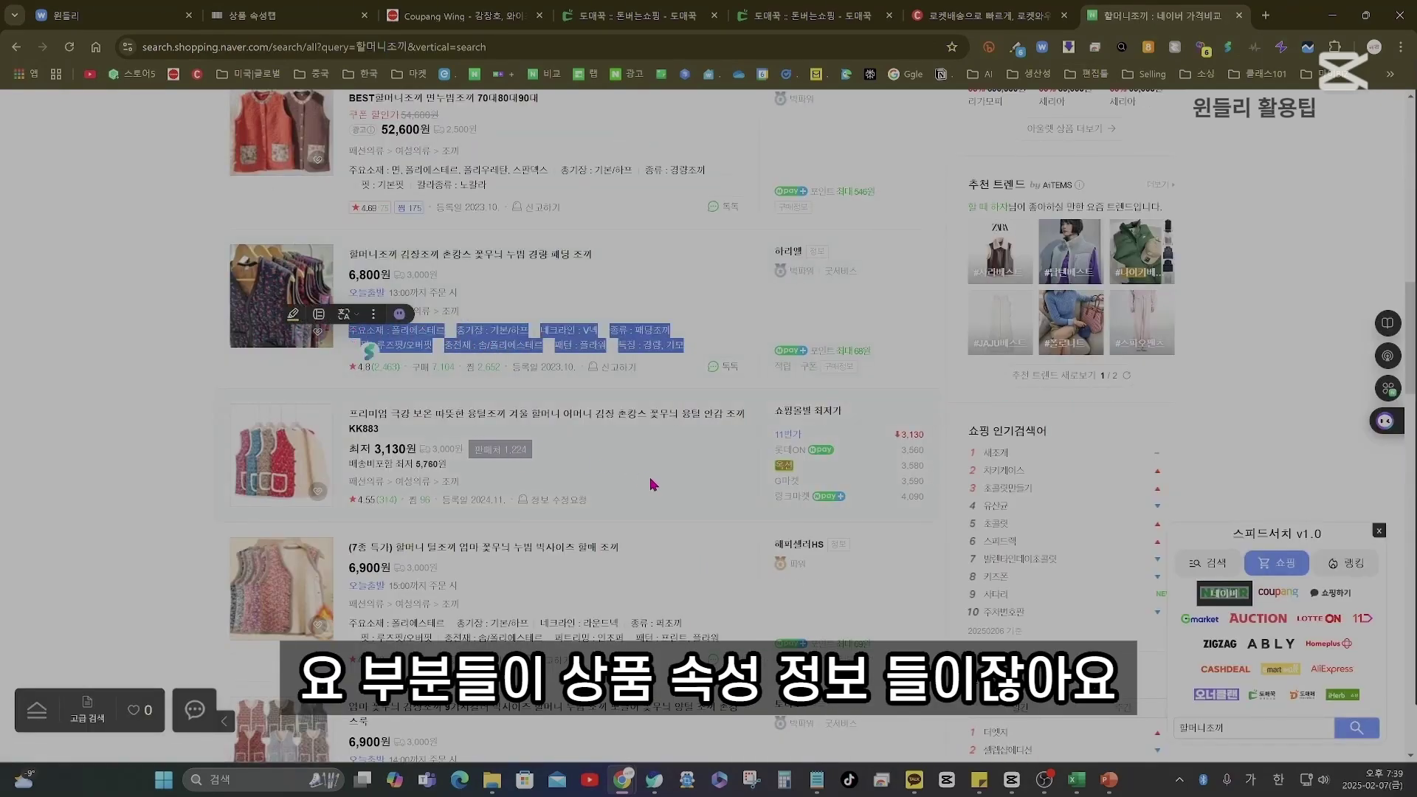
scroll(651, 484, down, 1)
drag(738, 542, 348, 536)
scroll(627, 485, down, 2)
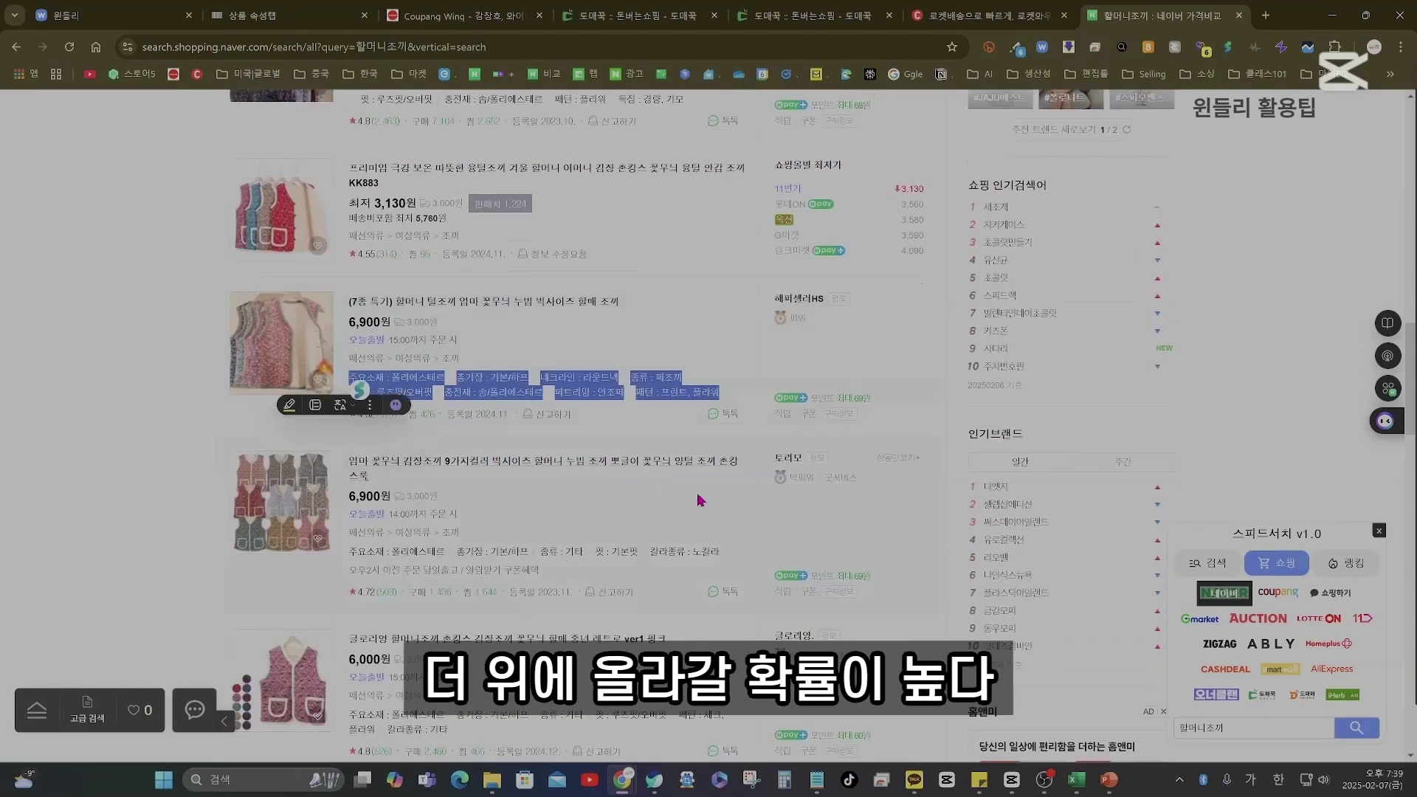
drag(630, 569, 349, 551)
scroll(552, 578, down, 2)
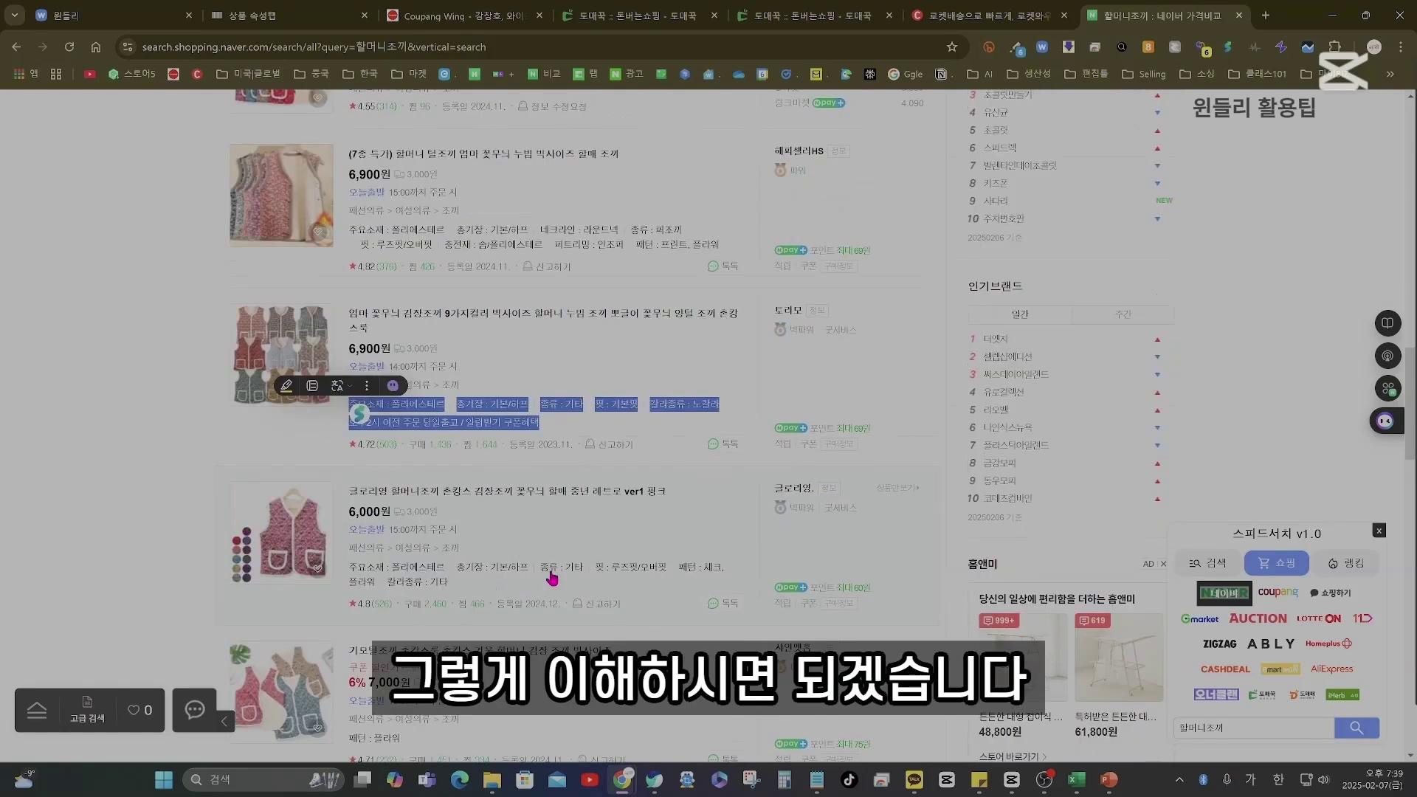
drag(520, 587, 387, 577)
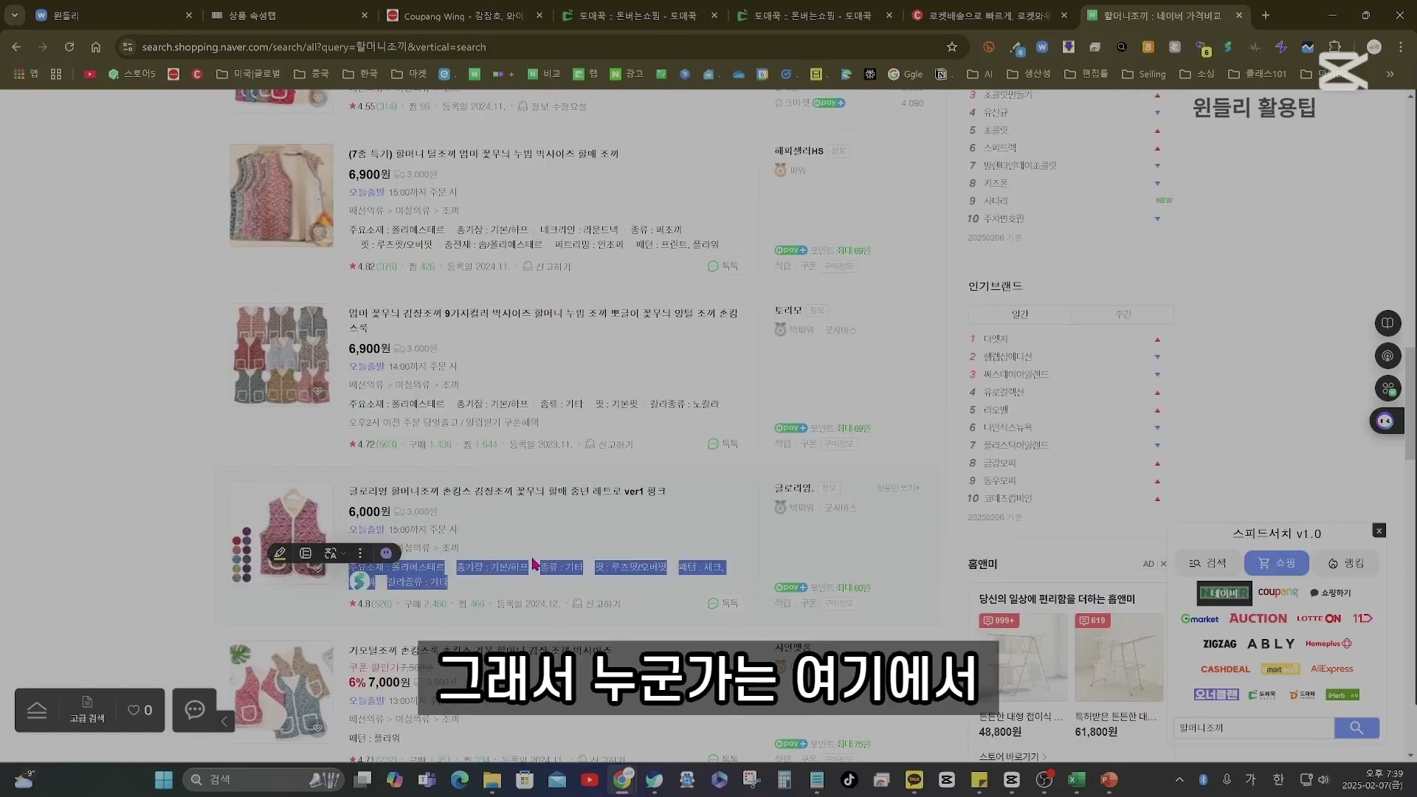
click(606, 531)
scroll(695, 445, up, 1)
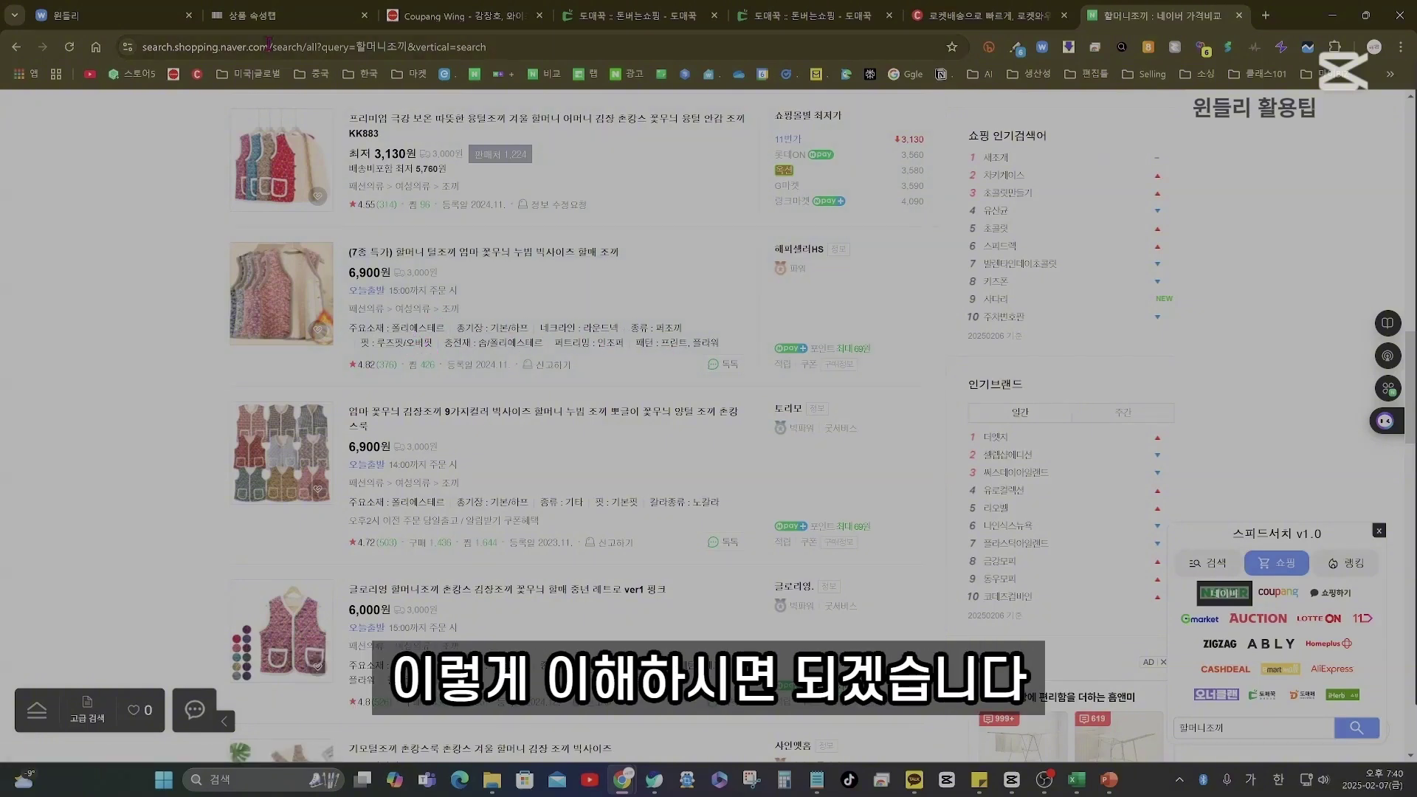
Switch to the Windly guide page 상품 속성탭 and read how manufacturer, brand and reference attributes are handled.
click(288, 15)
scroll(828, 363, down, 9)
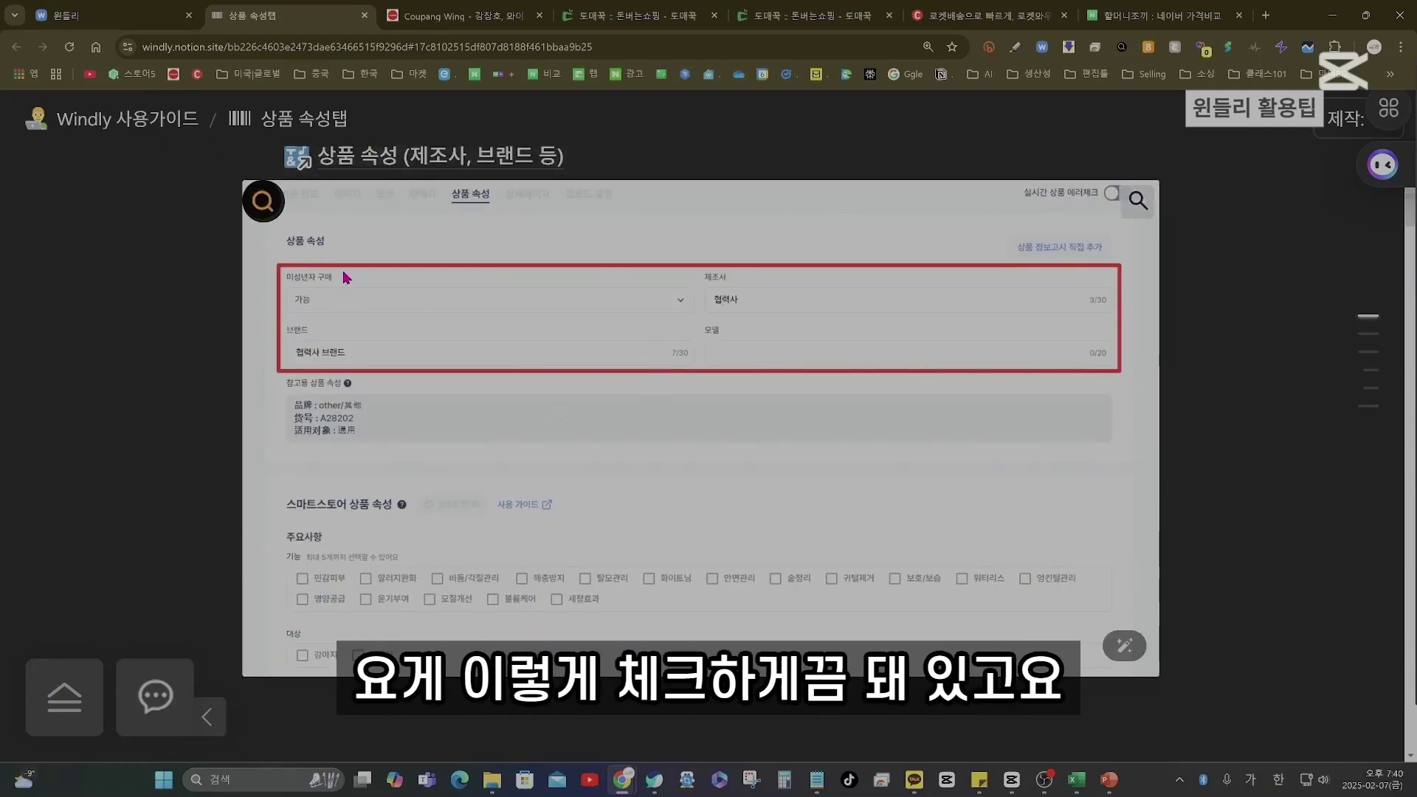
scroll(701, 442, down, 10)
scroll(617, 422, down, 2)
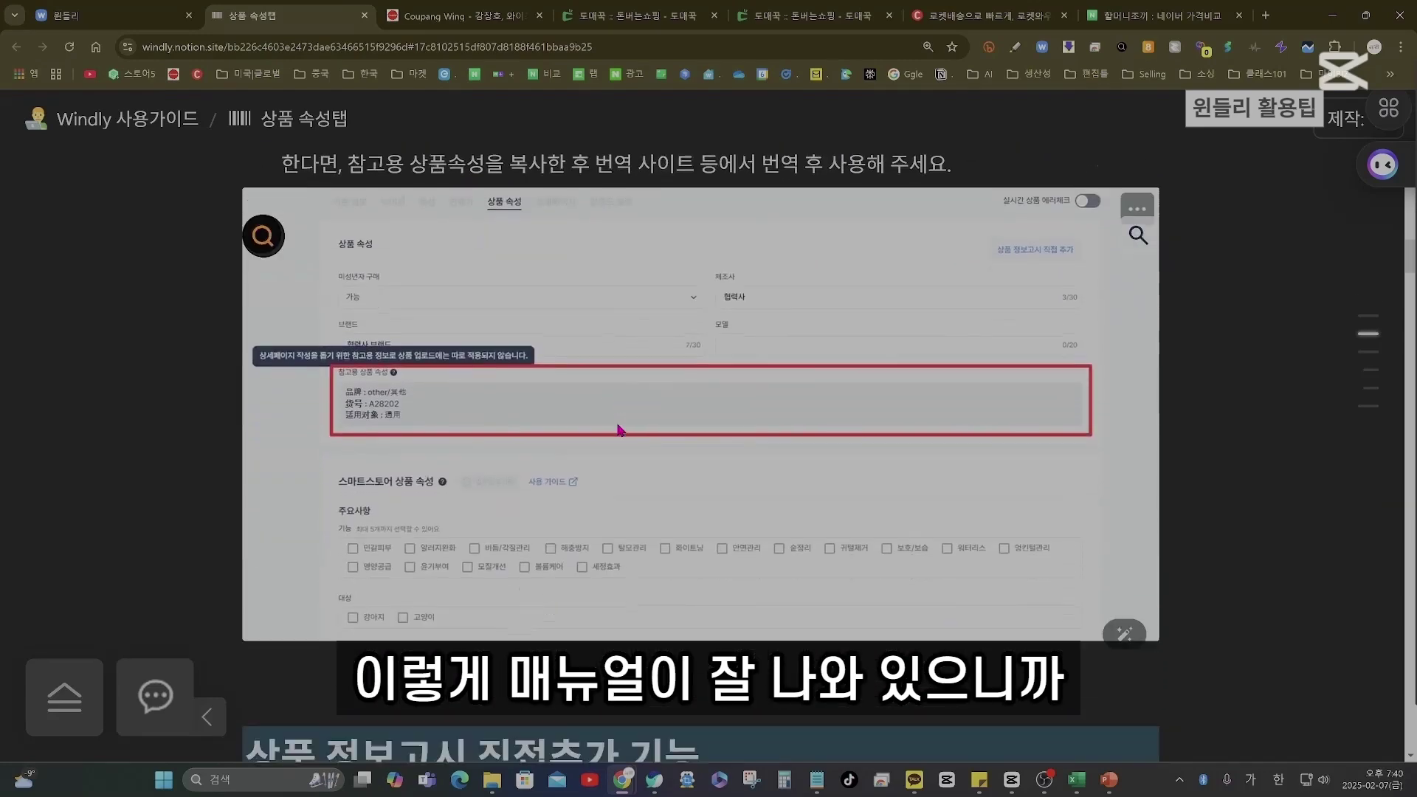
Read the guide's instructions on adding the product information notice (상품 정보고시) directly and saving it as a template.
scroll(762, 314, down, 6)
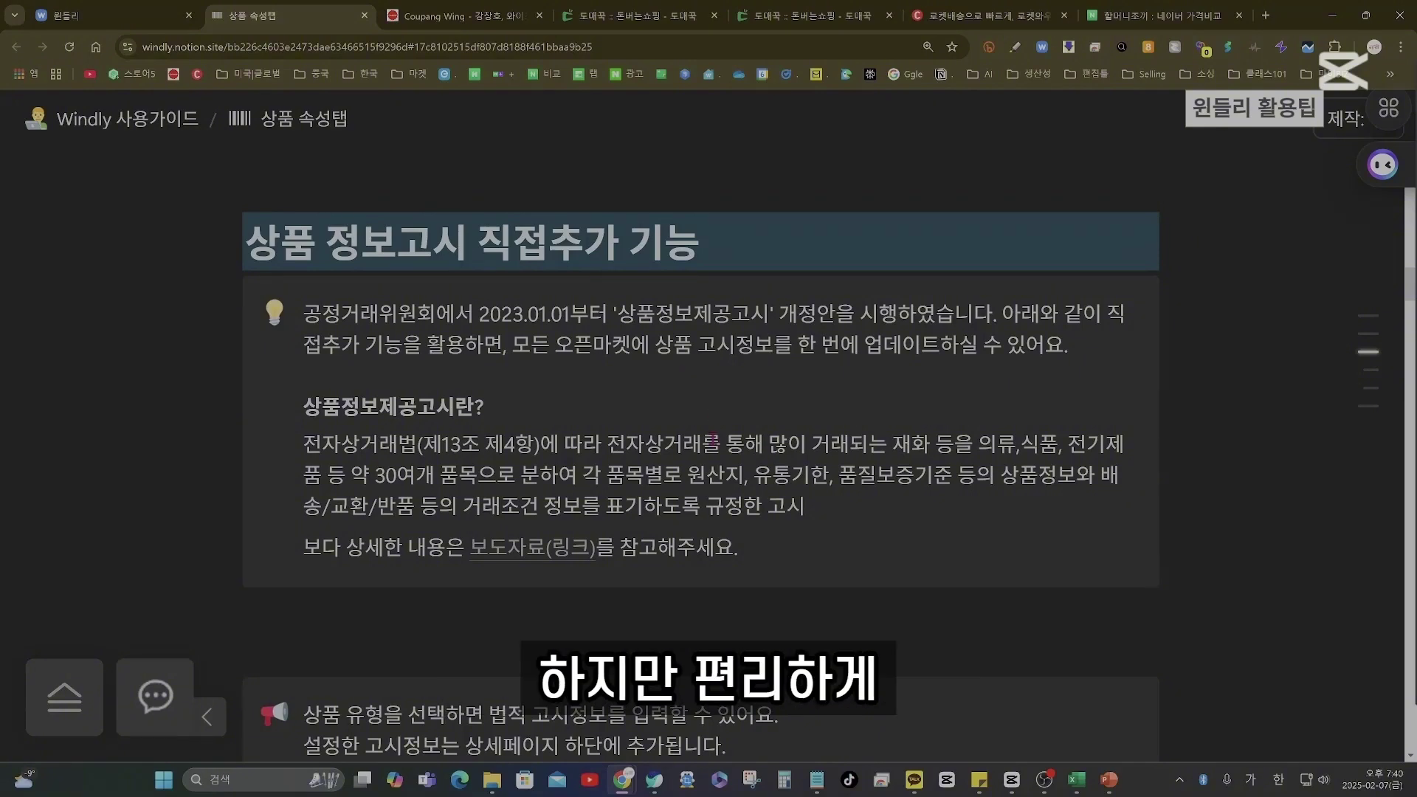
scroll(712, 440, down, 6)
scroll(513, 515, down, 15)
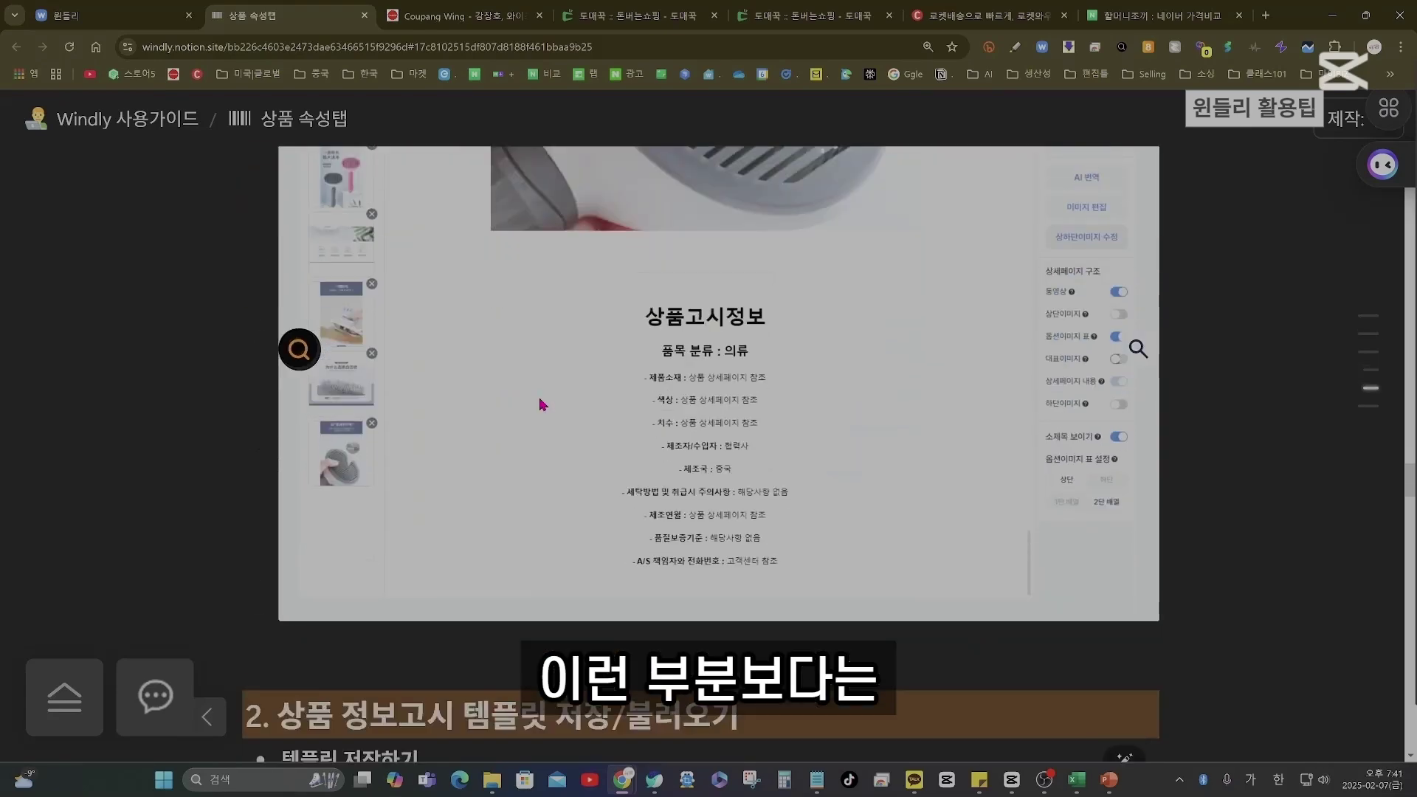
scroll(544, 405, up, 1)
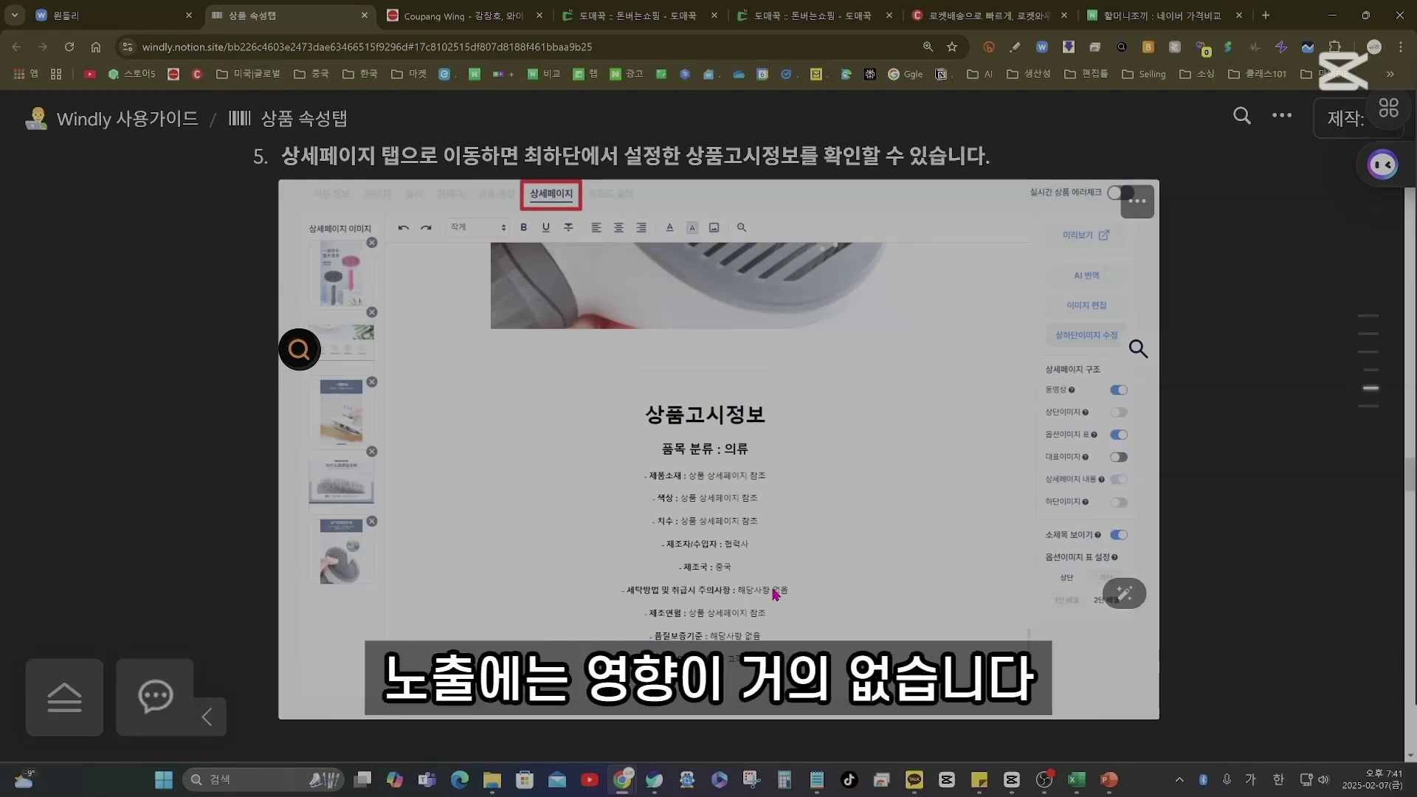
scroll(740, 675, down, 6)
scroll(668, 323, up, 5)
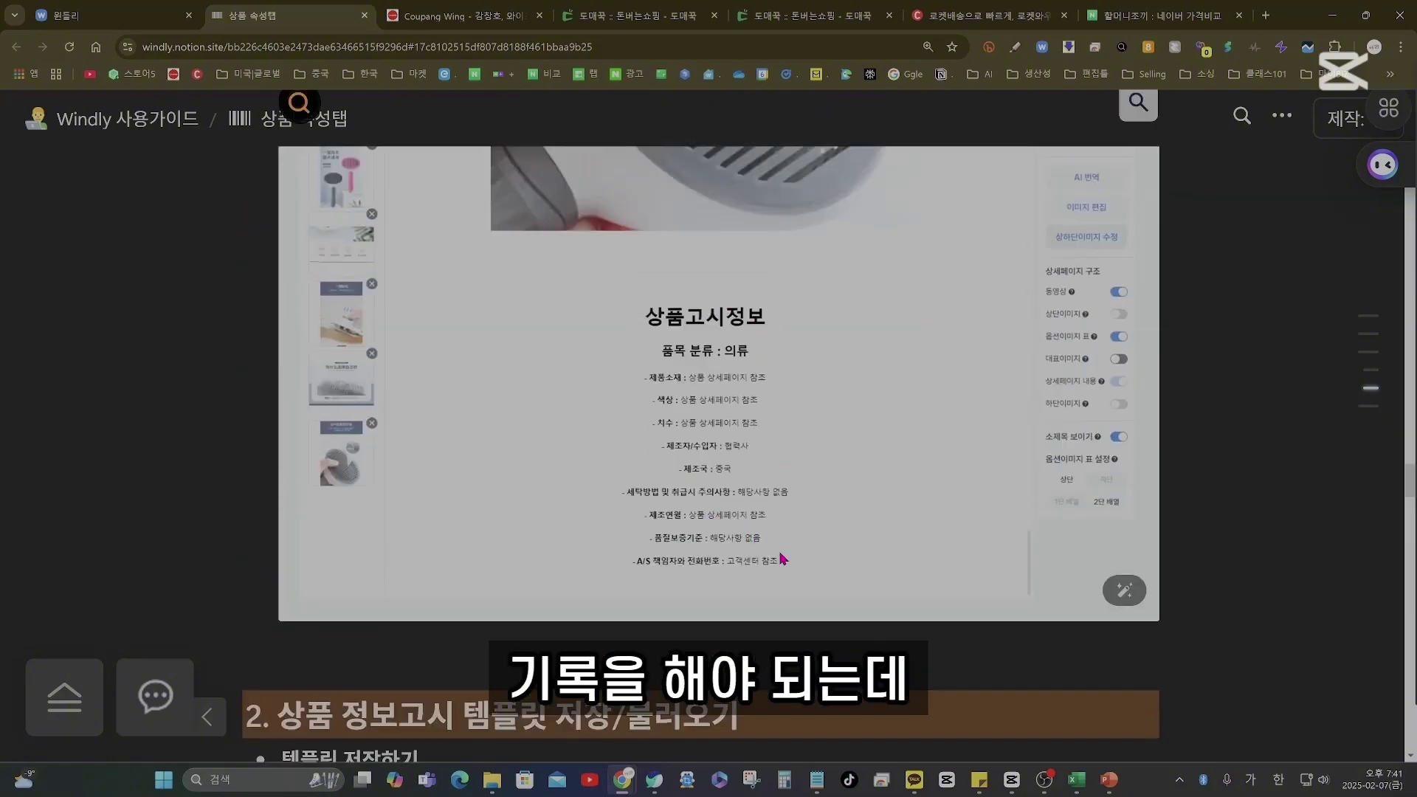
scroll(804, 565, down, 3)
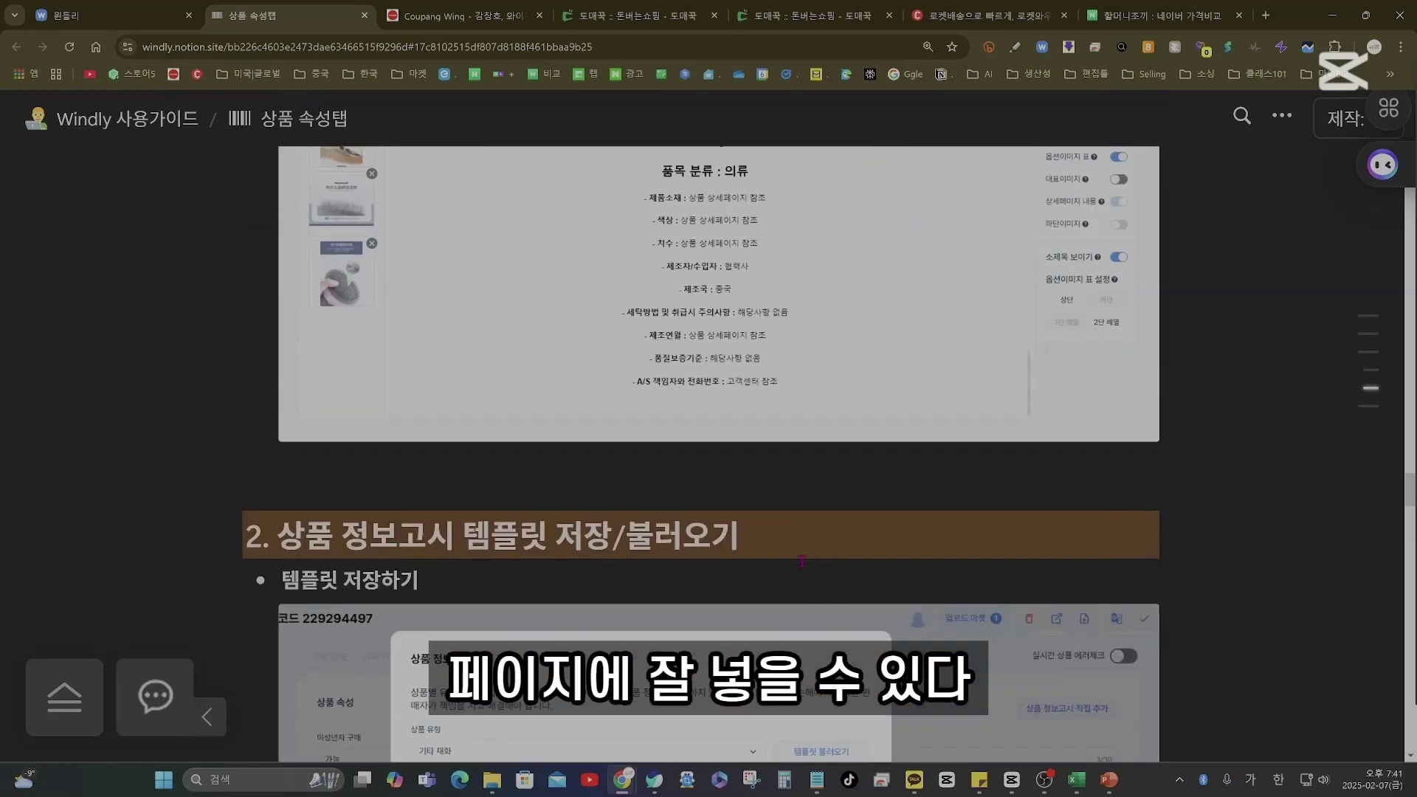
scroll(802, 561, down, 4)
scroll(788, 543, down, 4)
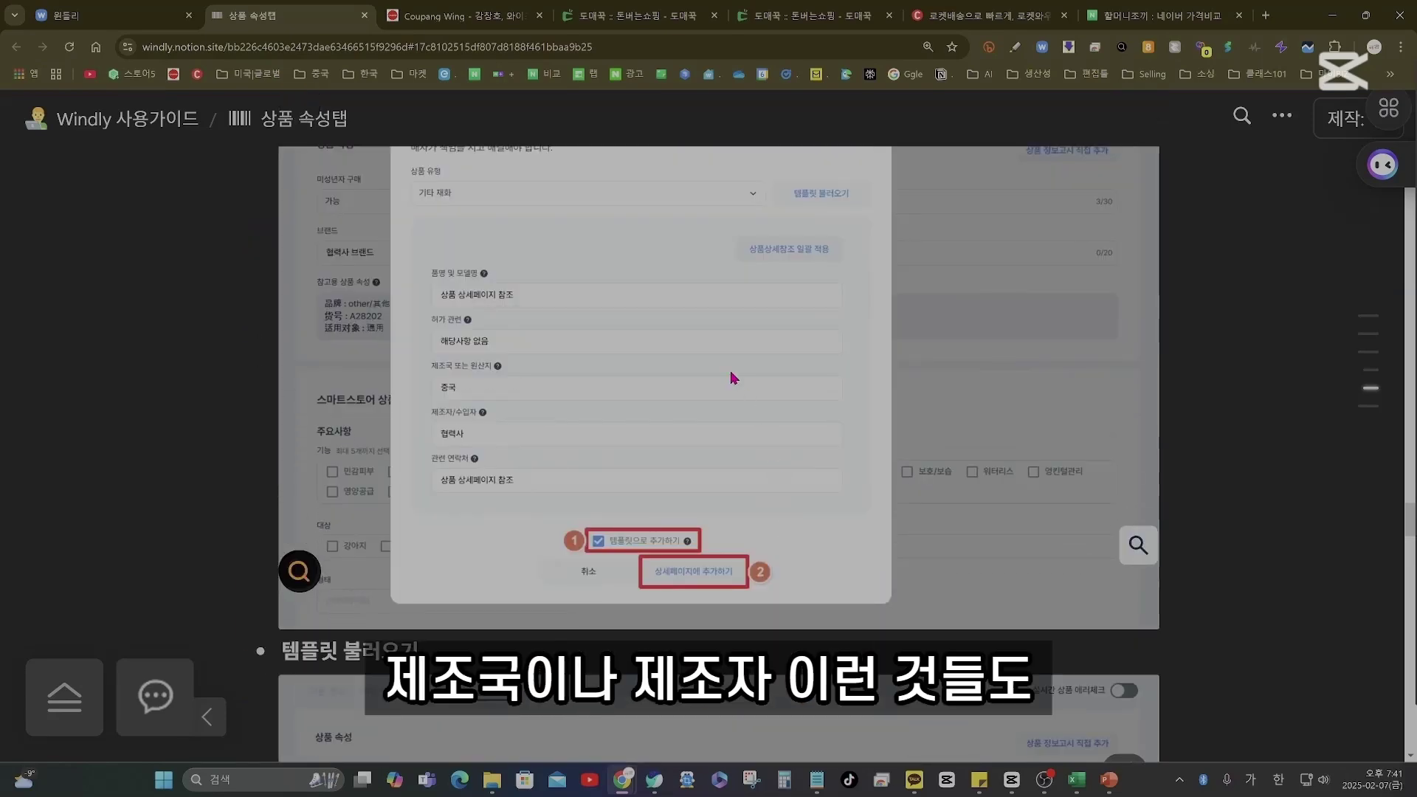
Read the guide's 스마트스토어 상품 속성 section, including resetting values and entering additional attributes.
scroll(679, 380, down, 17)
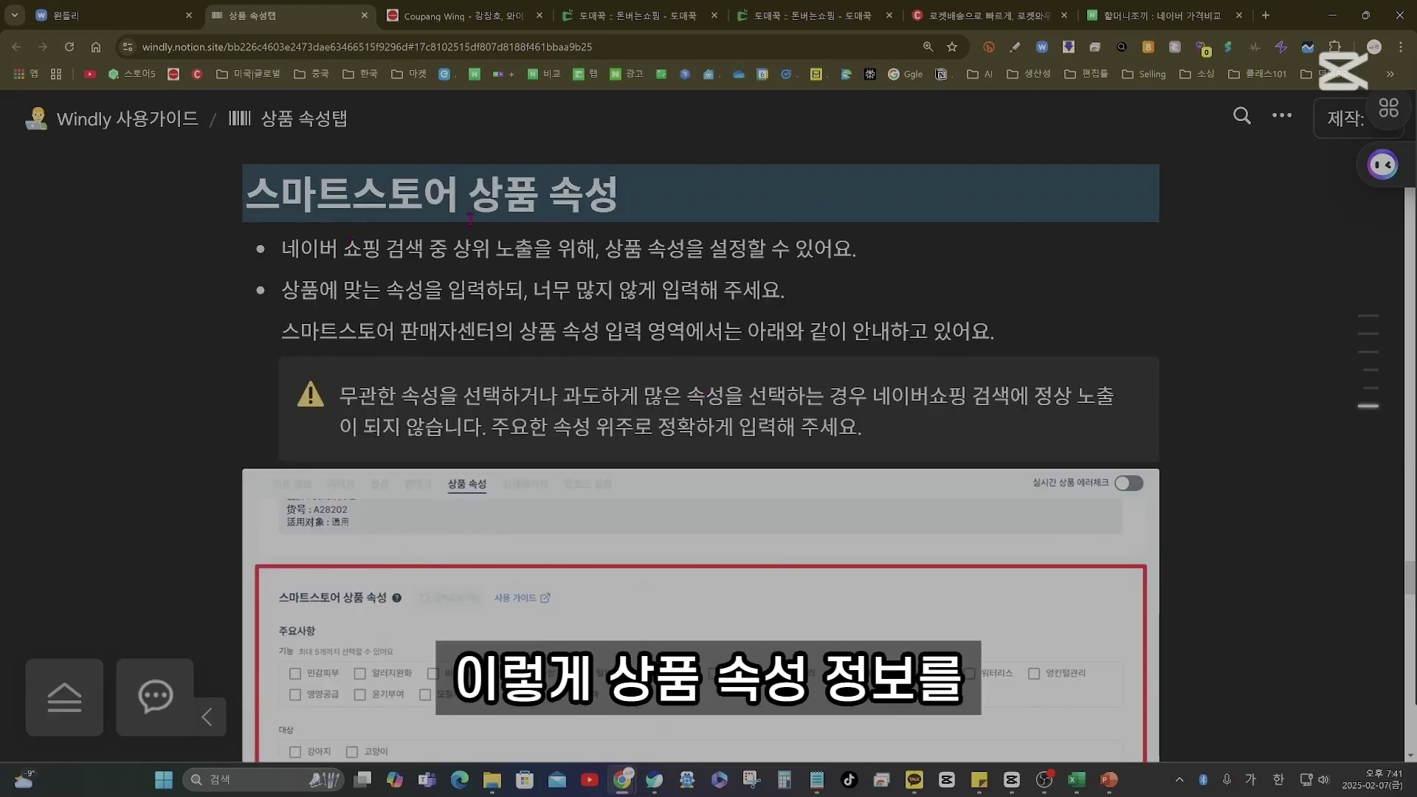
scroll(654, 426, down, 4)
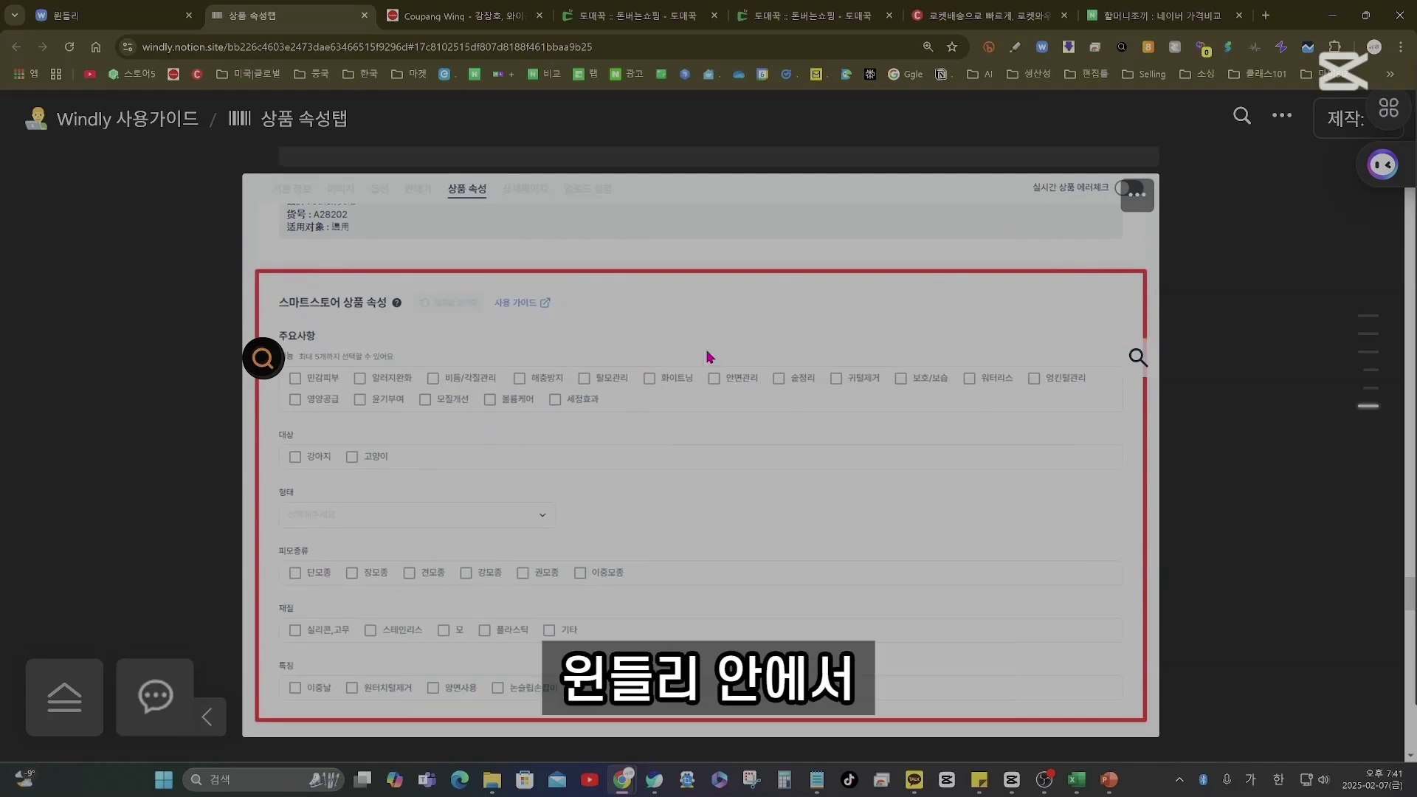
scroll(834, 513, down, 2)
scroll(830, 505, down, 8)
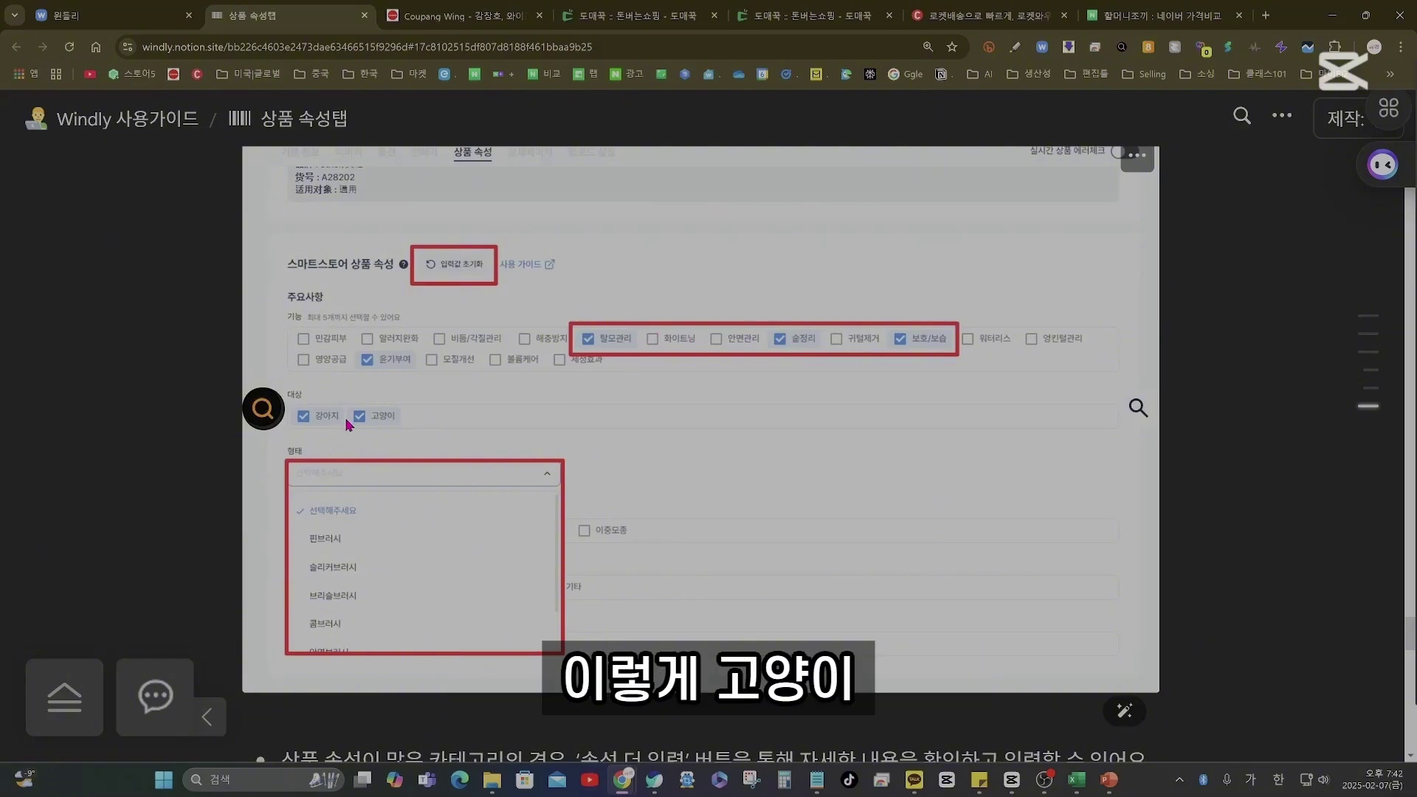
scroll(720, 497, down, 8)
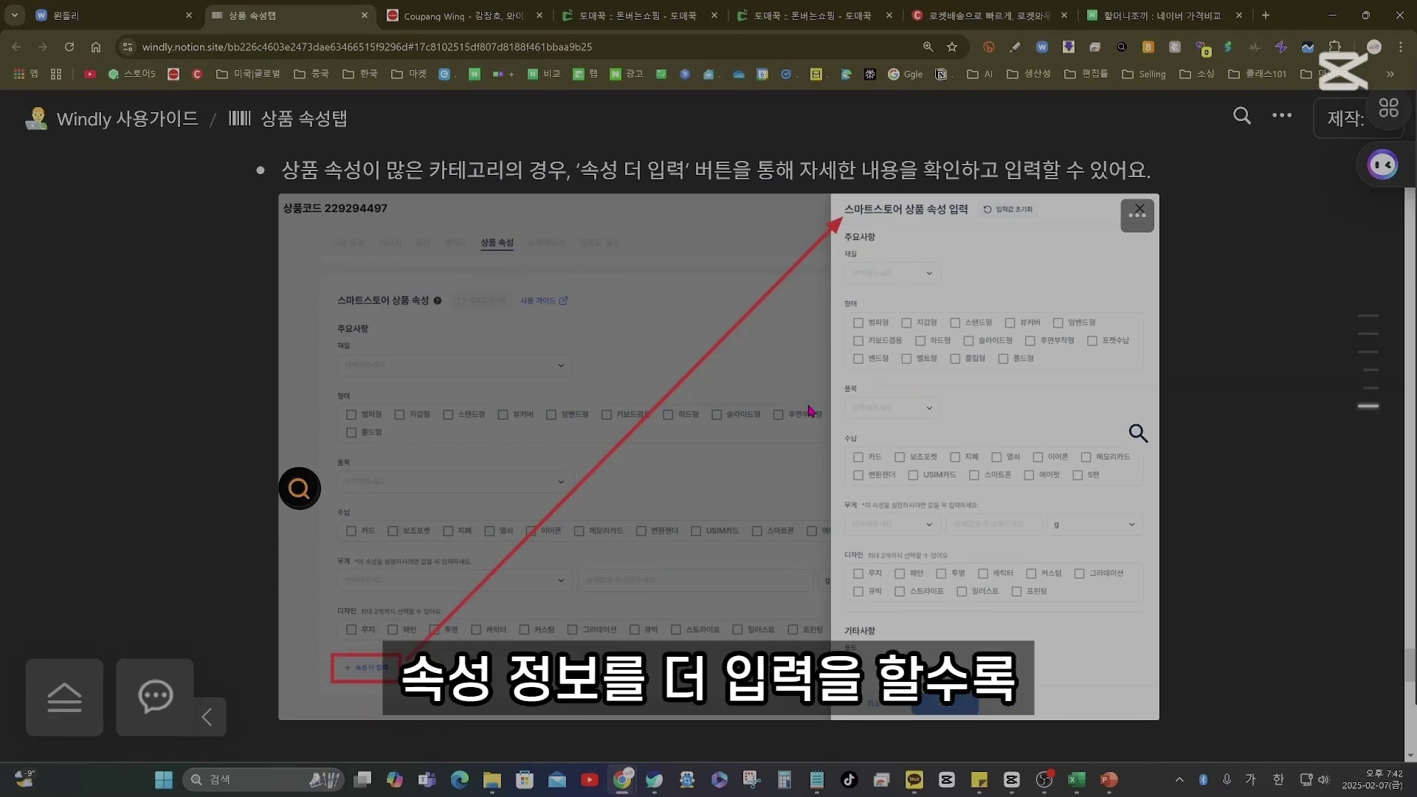
Open the 마운틴 게스트 portable camping stove from Windly's collected products (수집상품) and show its product attributes (상품 속성).
scroll(1035, 576, down, 10)
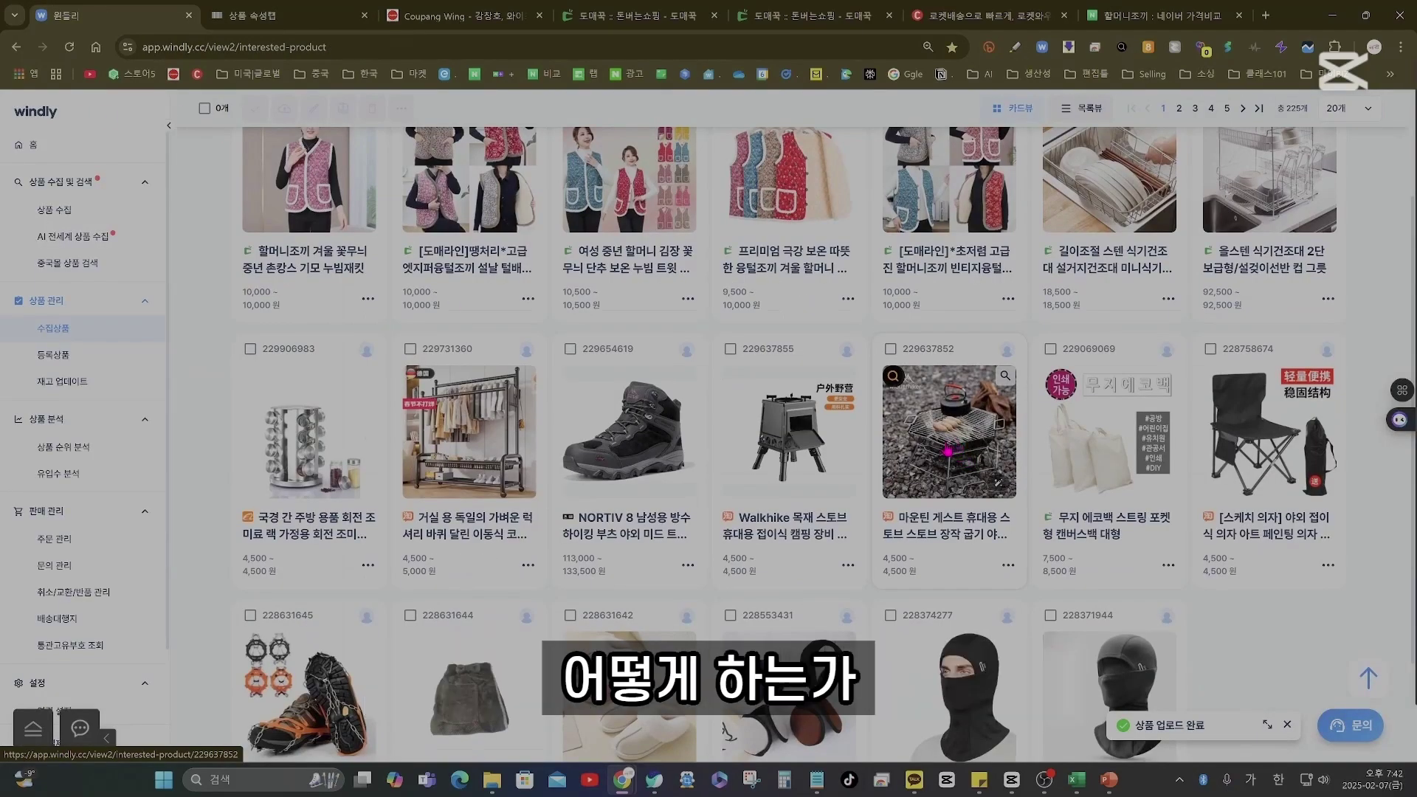
click(948, 447)
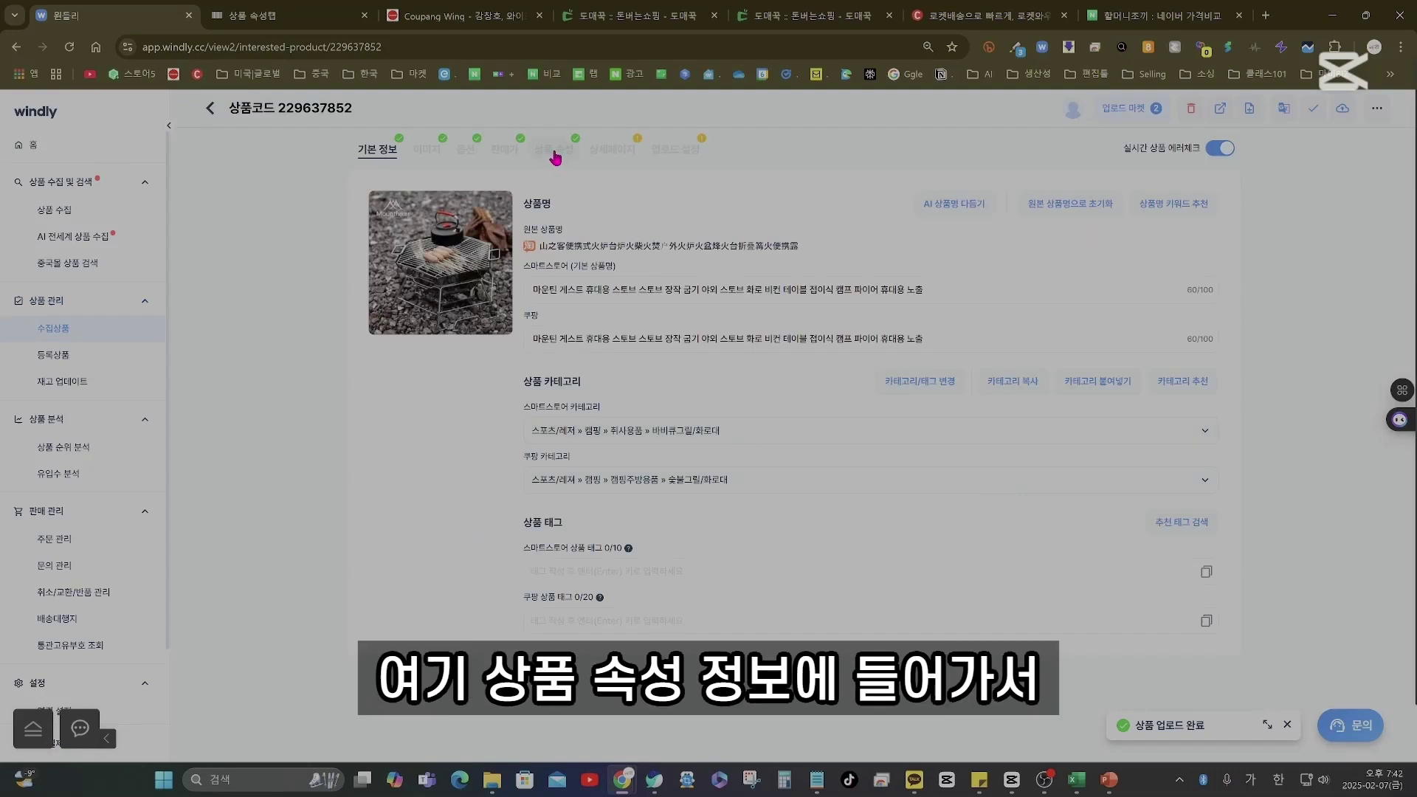
click(555, 152)
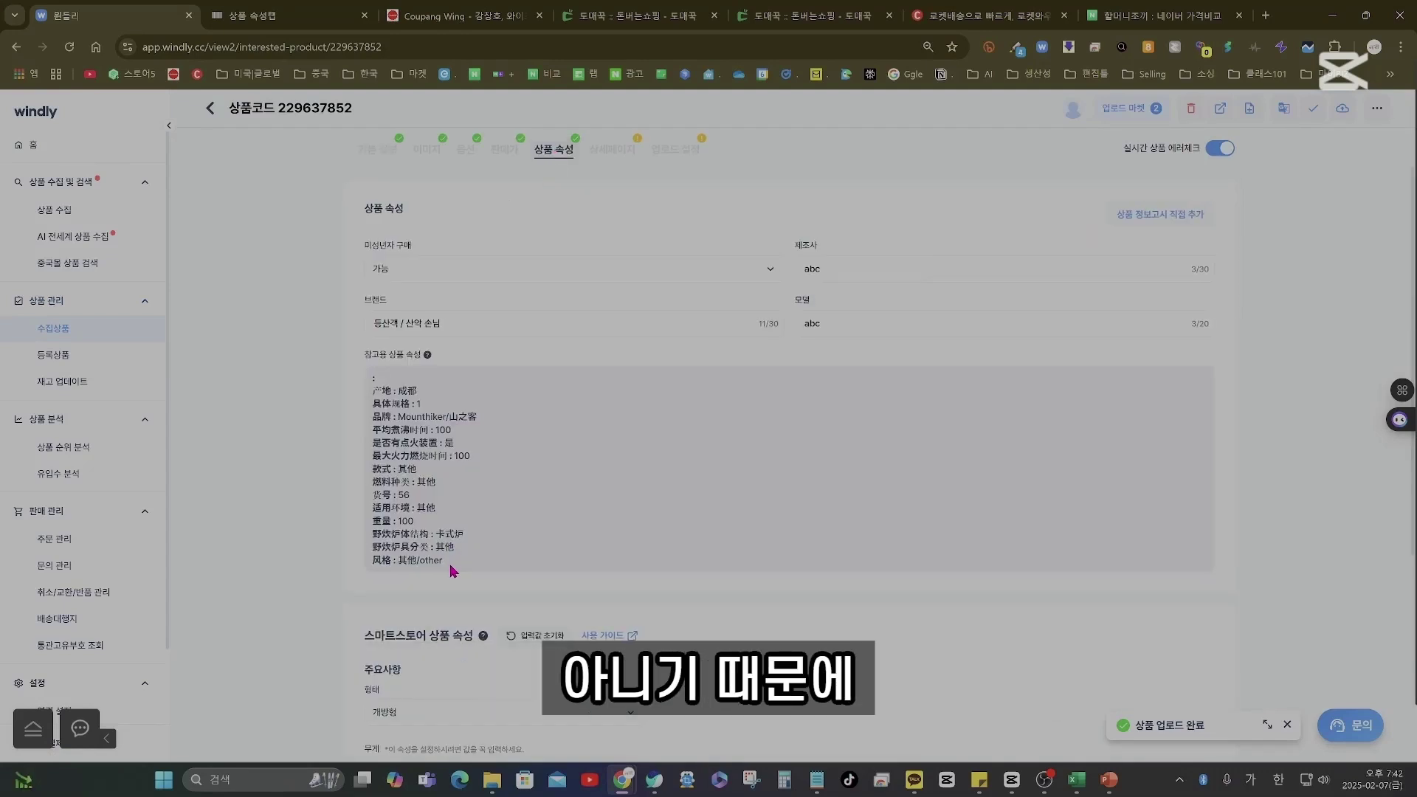
Translate all the Chinese reference attributes (참고용 상품 속성) of the camping stove into Korean with the SellerLife translator and read the translation.
drag(373, 391, 476, 564)
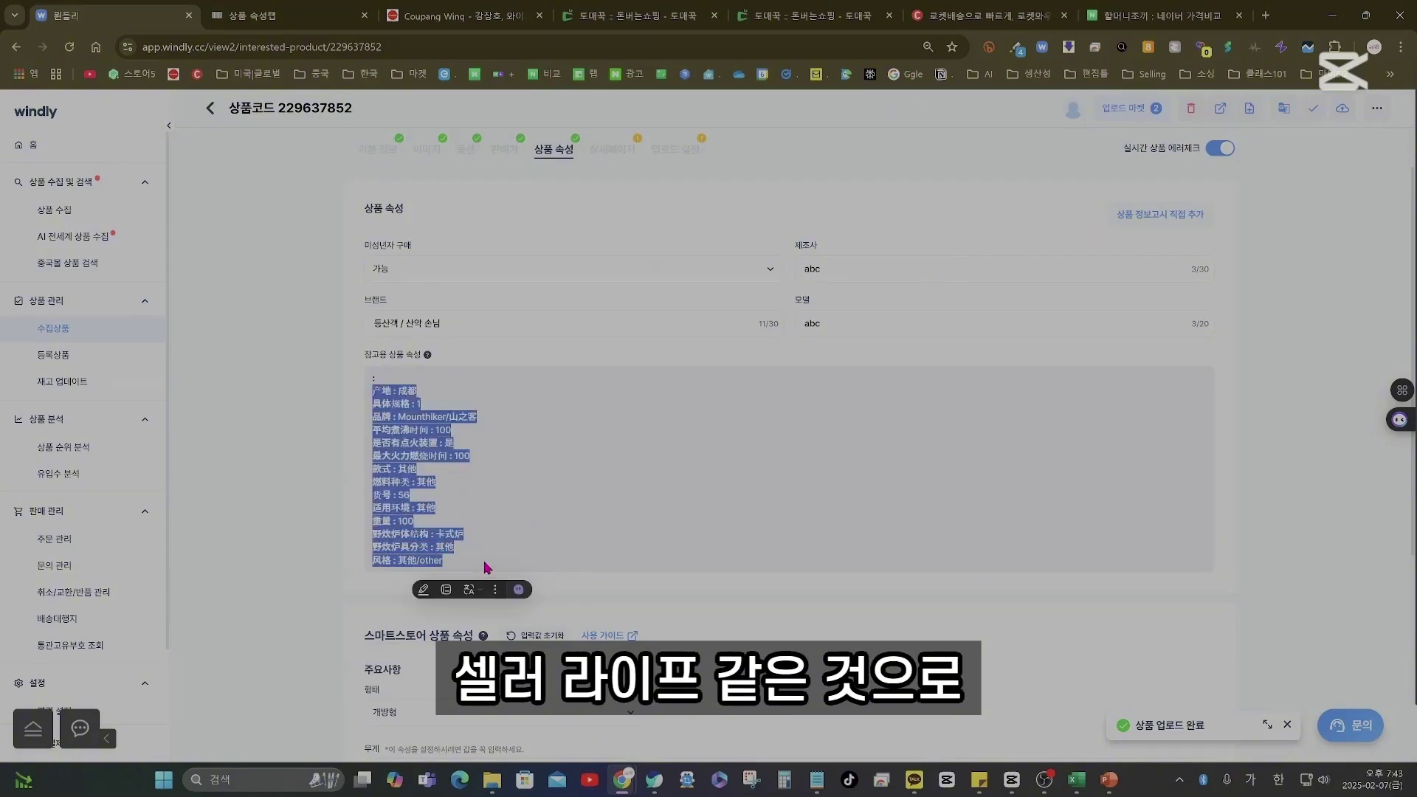
click(485, 563)
scroll(793, 464, down, 5)
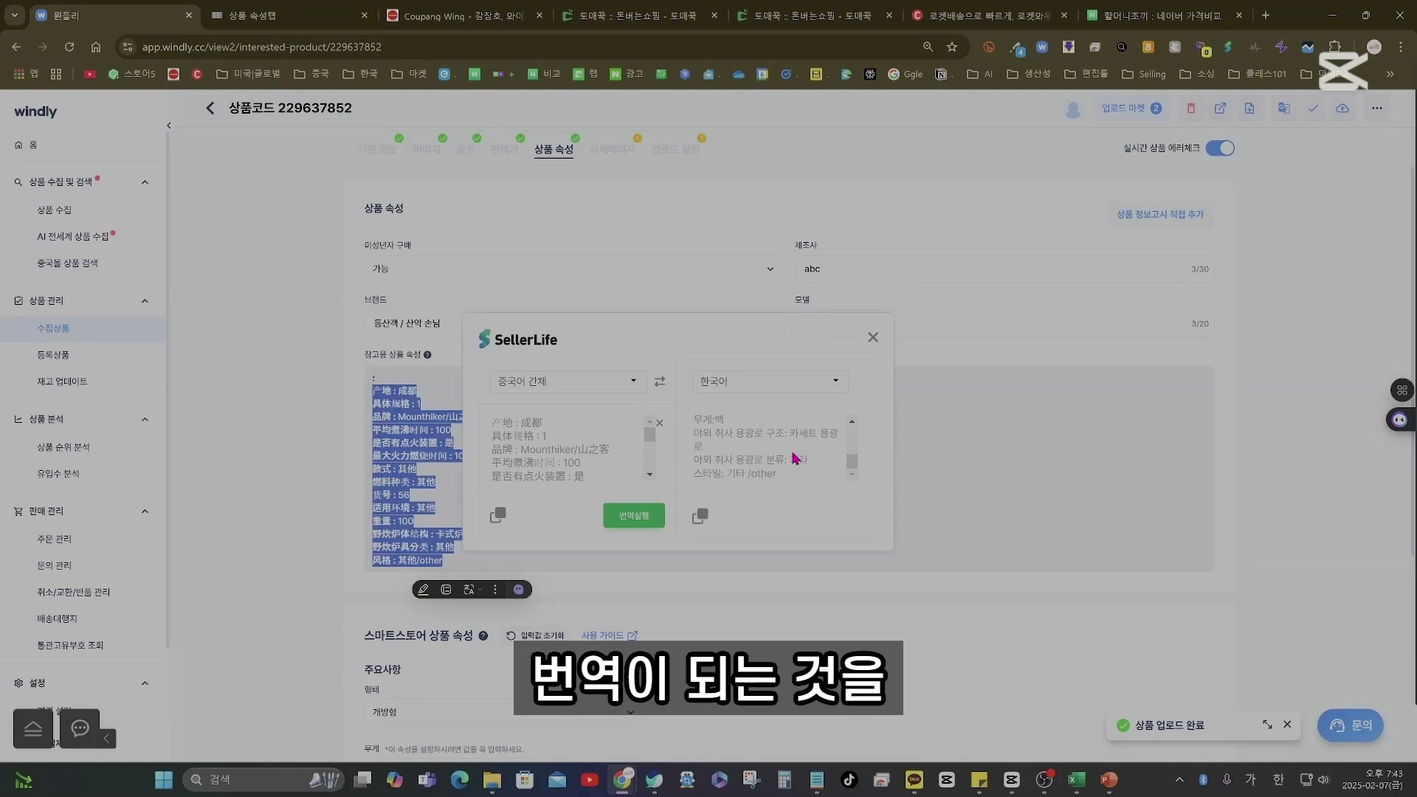
scroll(782, 446, up, 5)
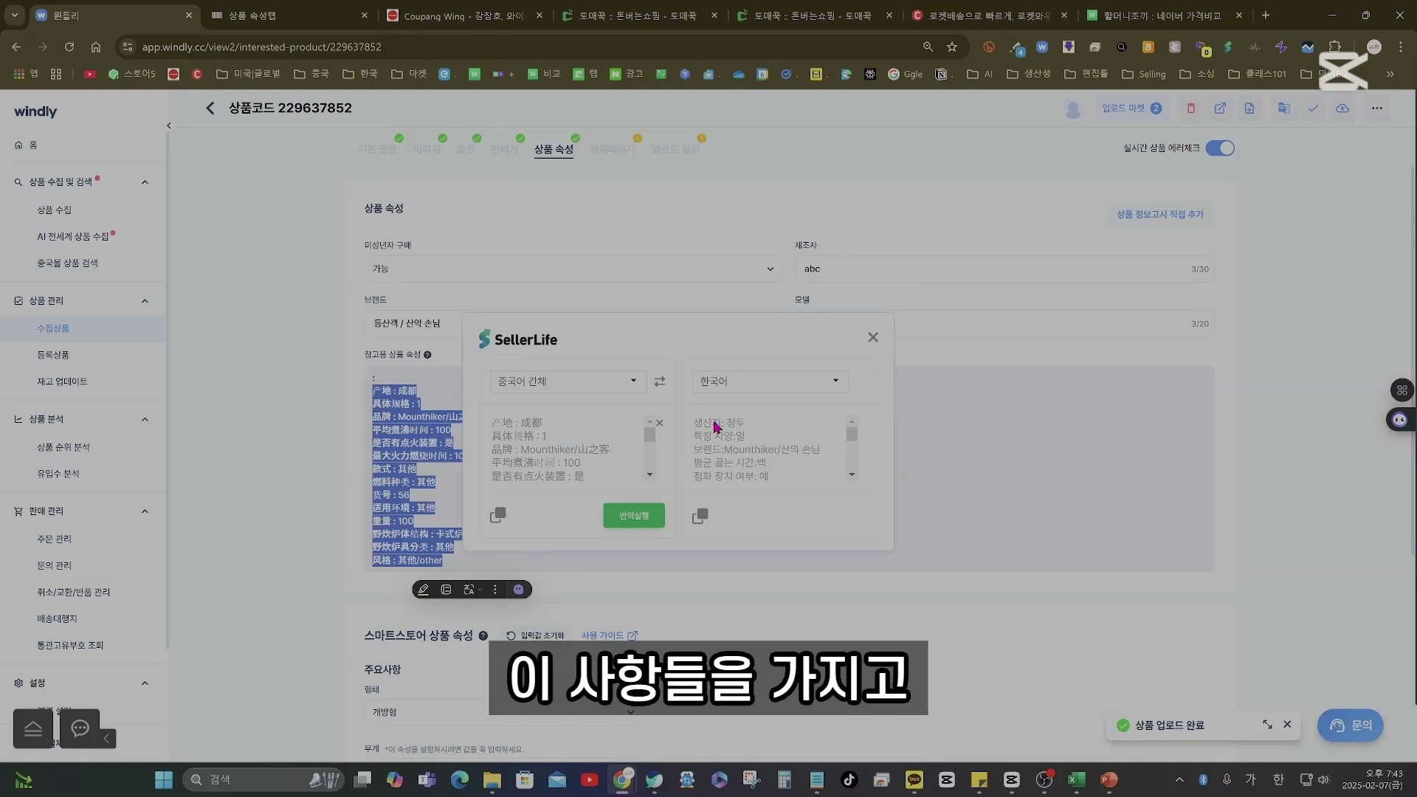
Copy the Korean translation of the attributes into an empty Notepad note beside the product's attribute form.
drag(693, 422, 784, 515)
key(ctrl+c)
key(alt+Tab)
key(ctrl+v)
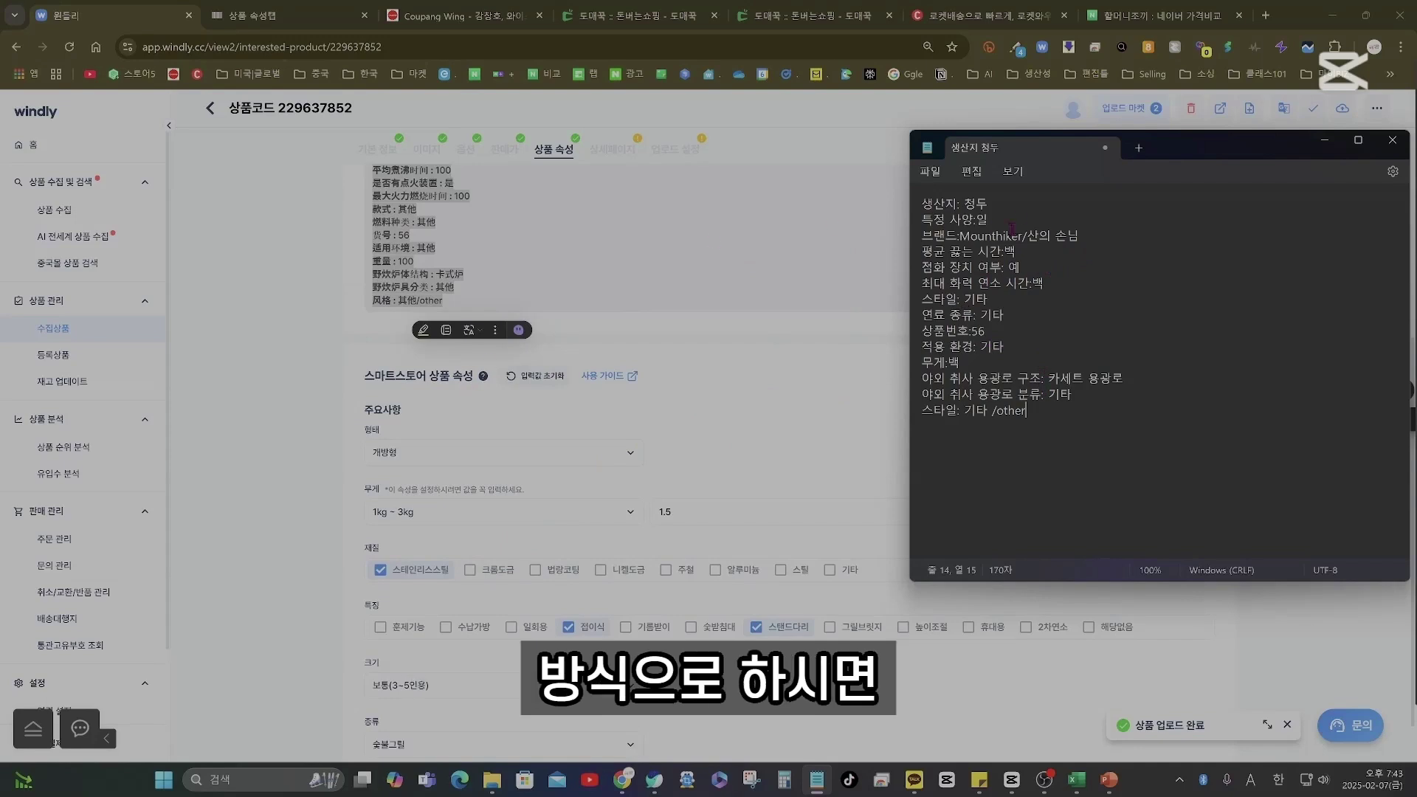
scroll(619, 229, up, 3)
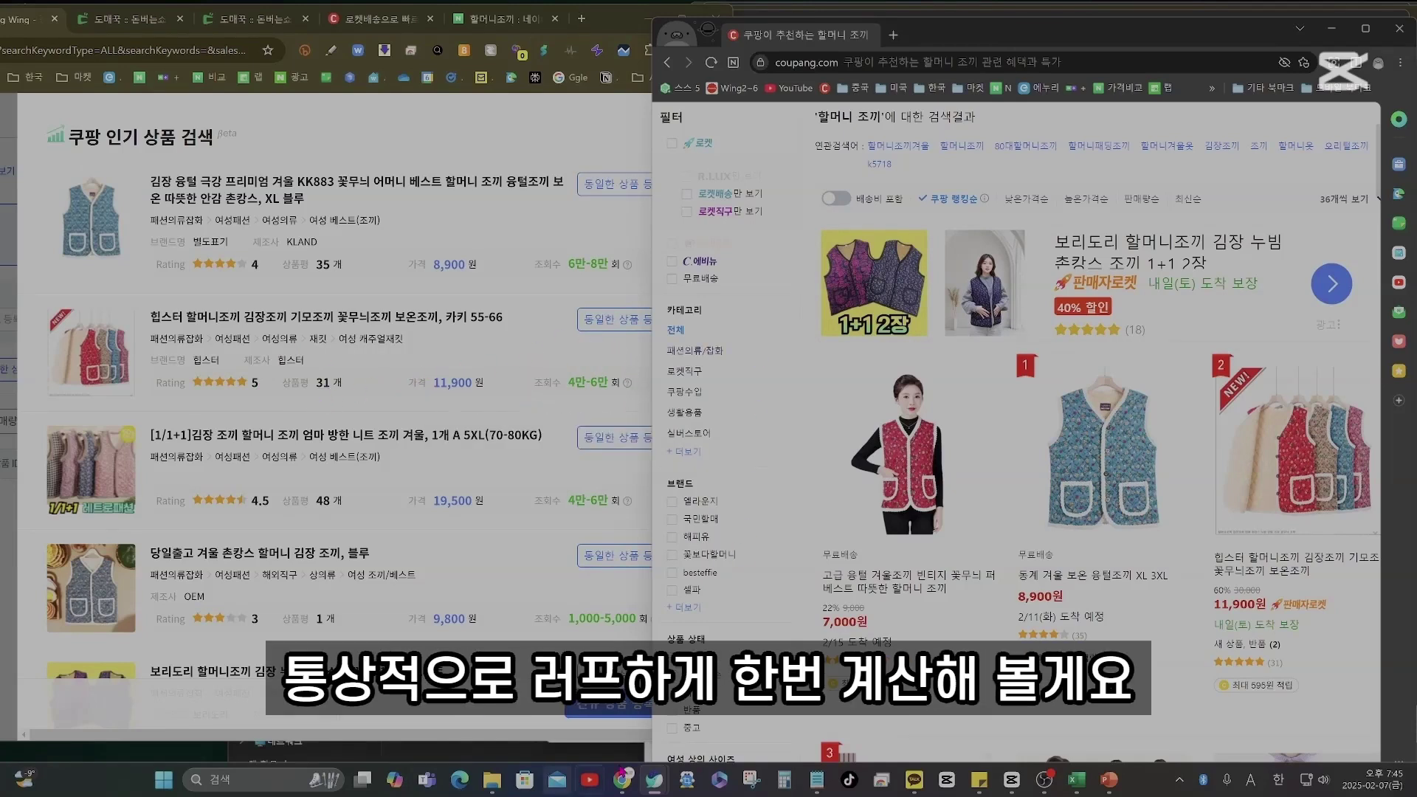
Switch to the Windows Calculator and estimate the vest's sales count by multiplying 50000 searches by a 0.02 conversion rate.
click(784, 778)
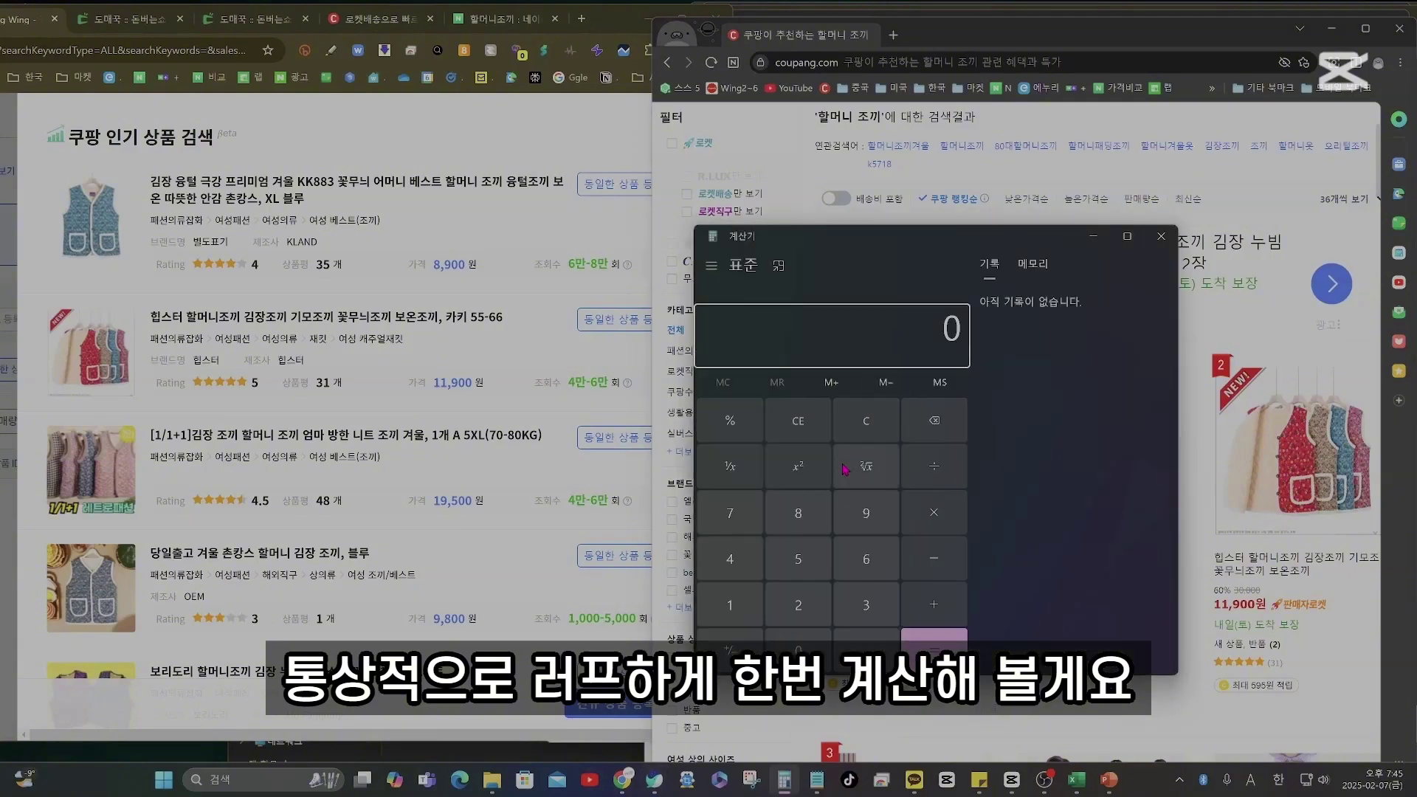
click(797, 558)
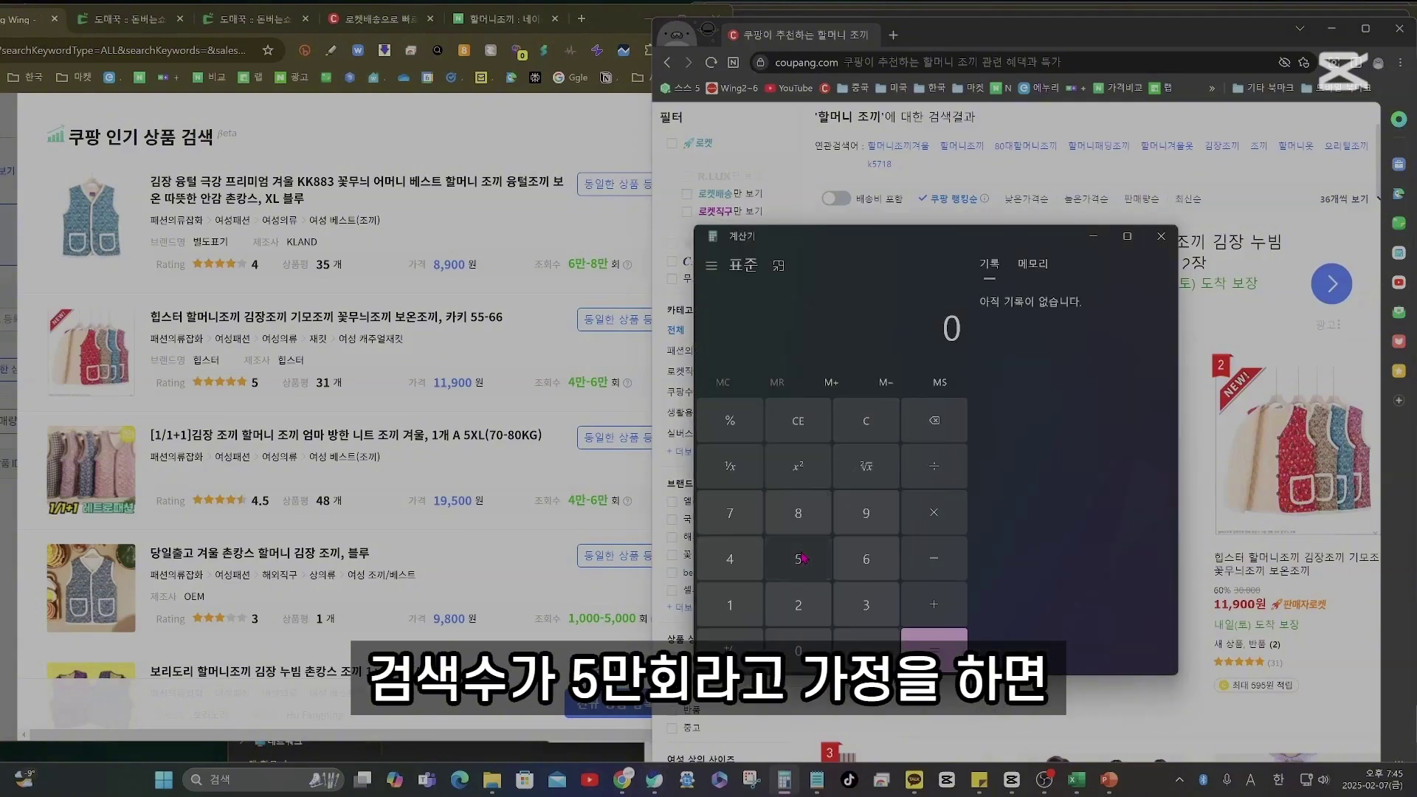
click(797, 649)
click(798, 649)
click(797, 649)
click(798, 649)
click(933, 513)
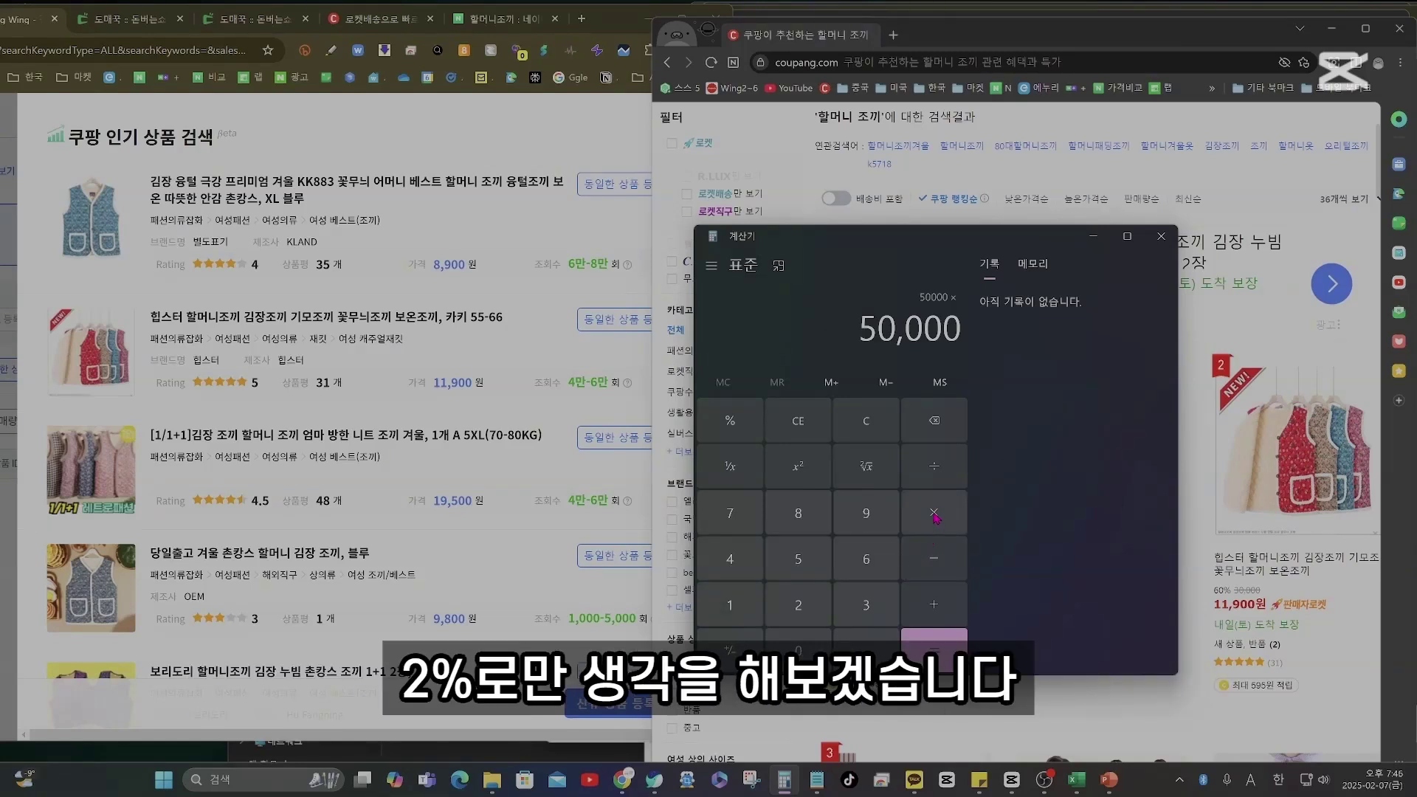
text(0.0)
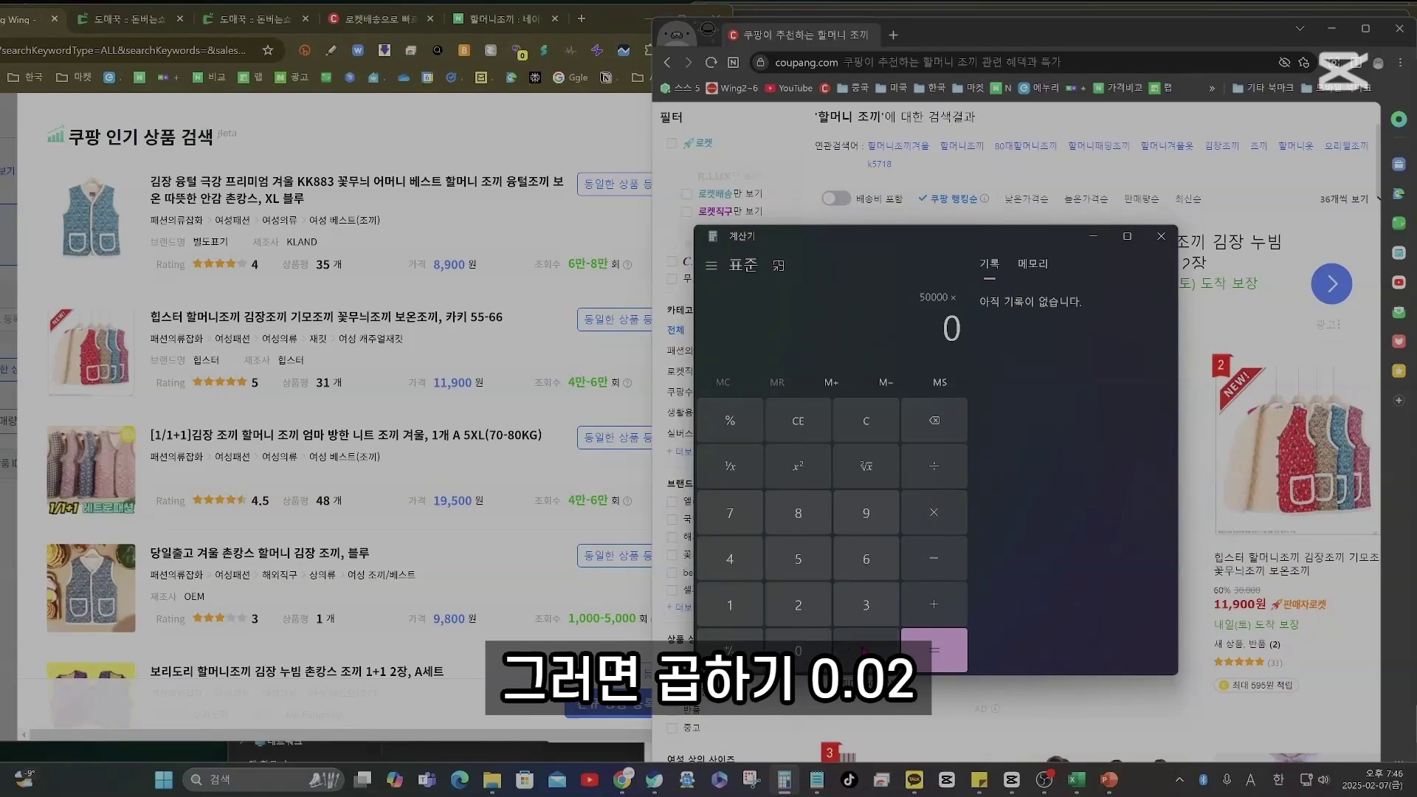
text(2)
key(Return)
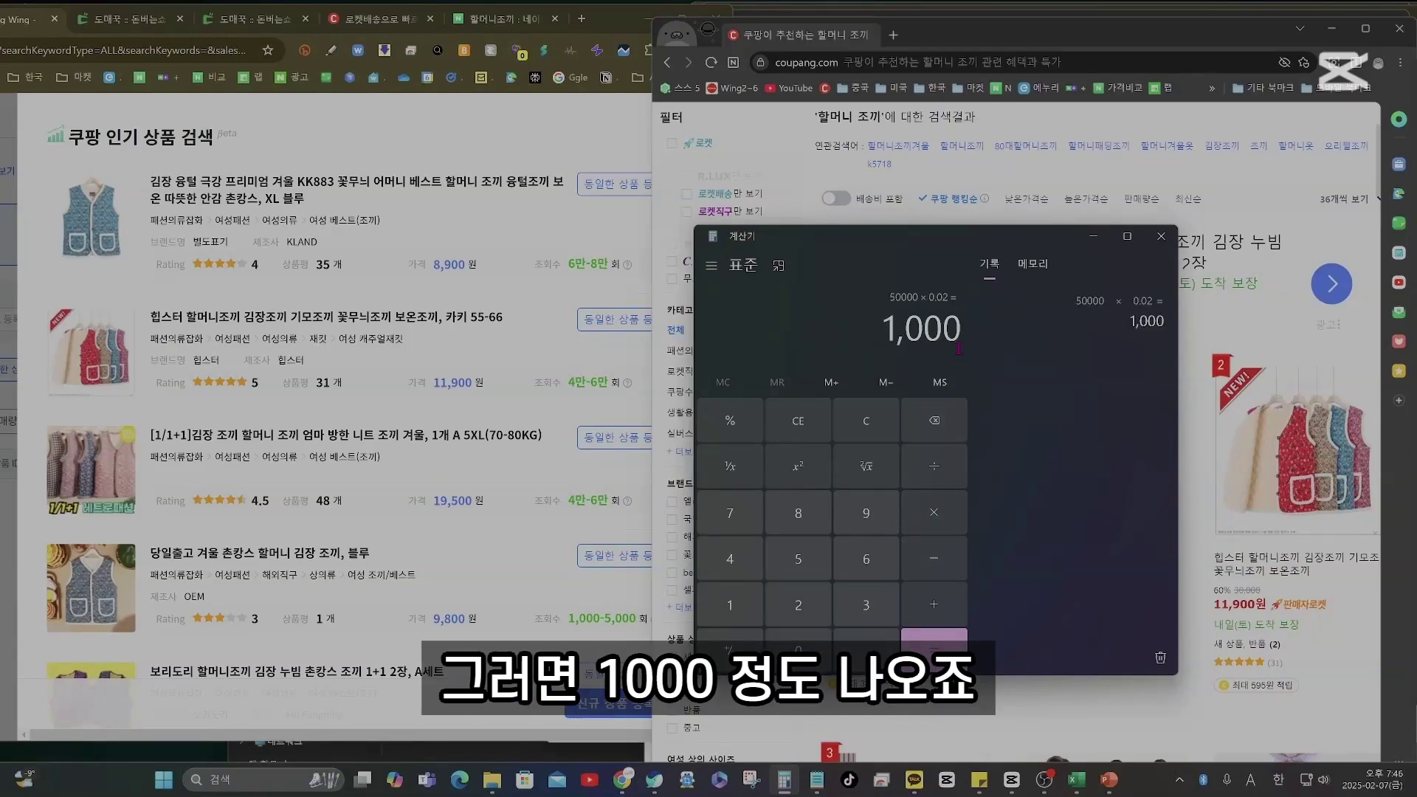
Multiply the estimated sales count by the 19500 won product price to get the expected revenue.
click(934, 510)
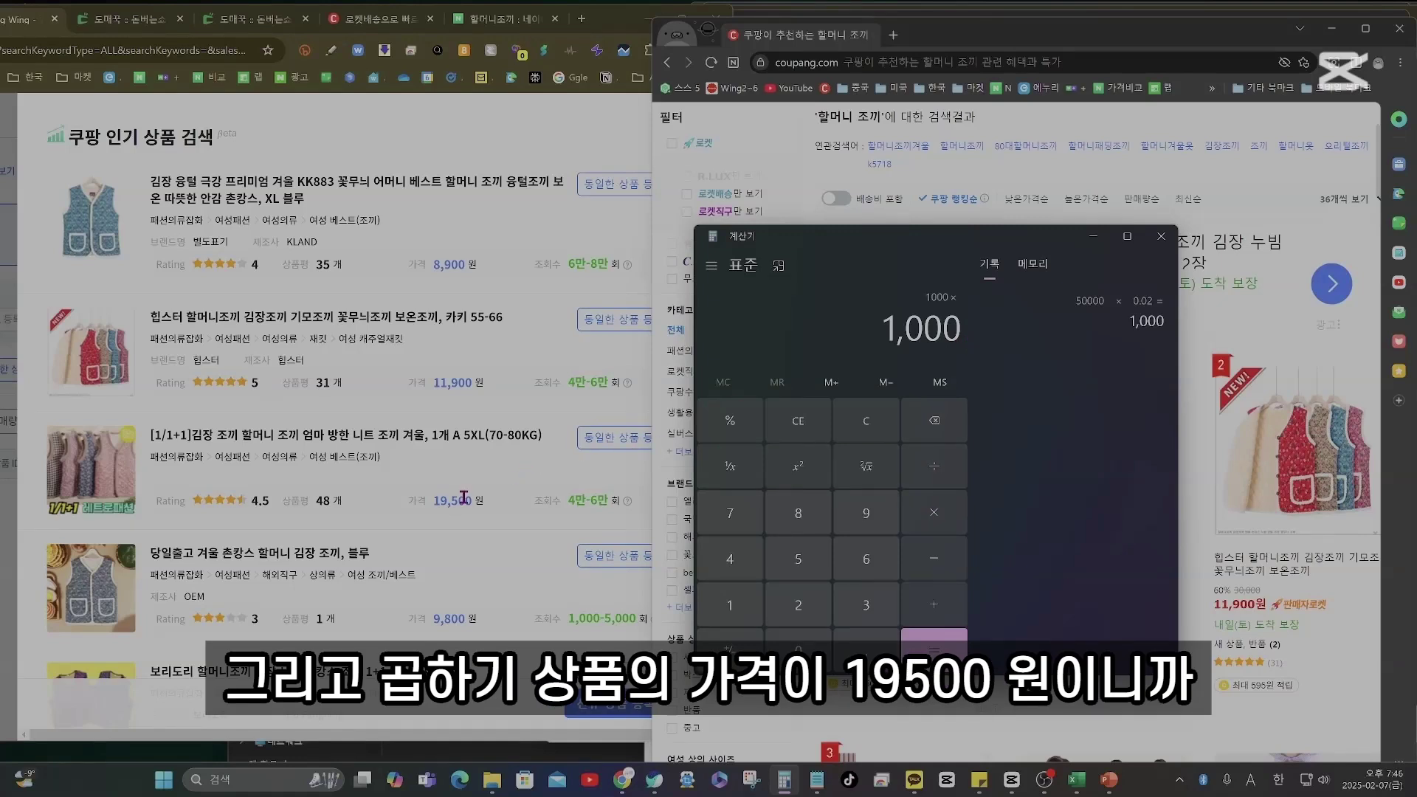
click(729, 605)
text(9500)
key(Return)
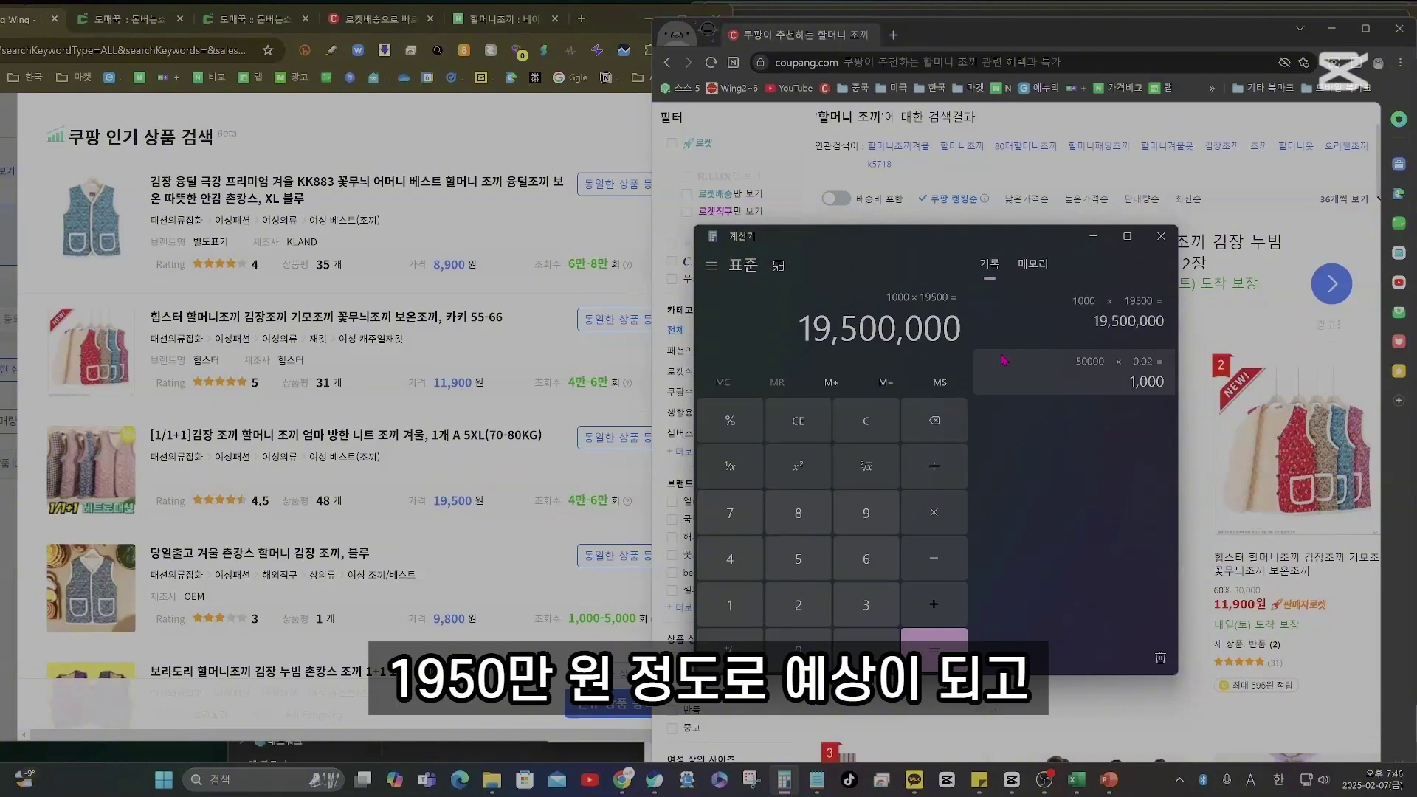
Multiply the expected revenue by a 0.15 margin rate to estimate the profit.
click(933, 513)
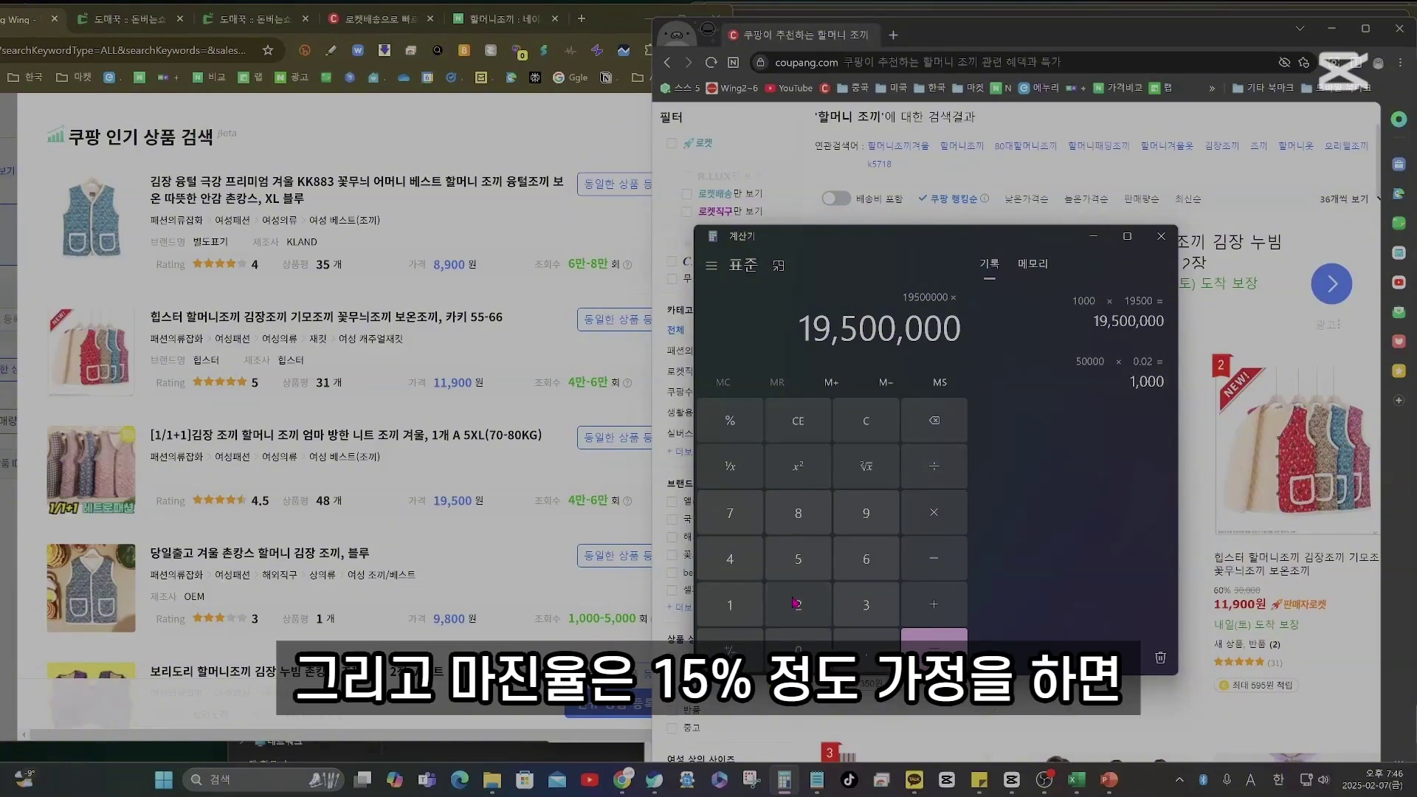
text(0.1)
click(793, 564)
click(933, 636)
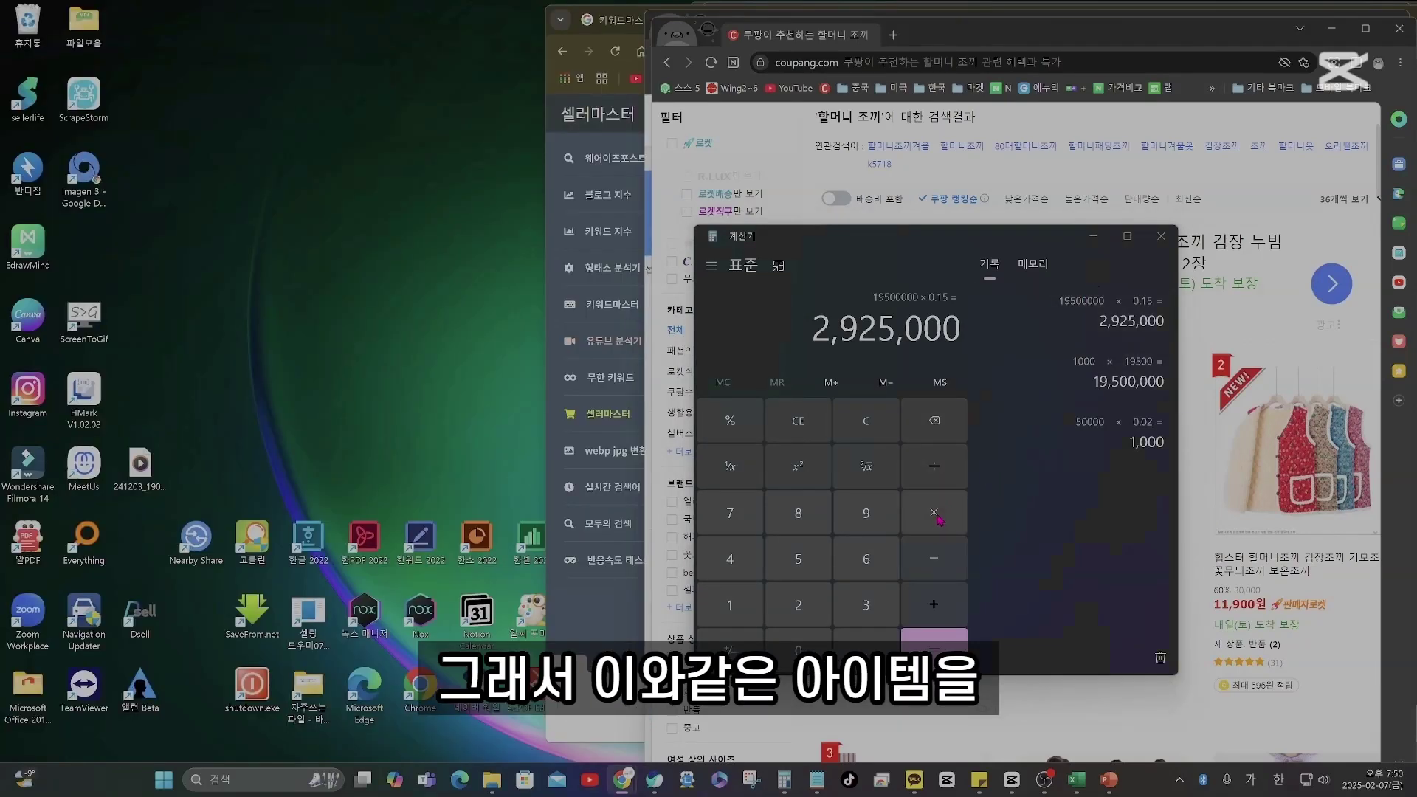
Multiply the estimated profit by 5 to project the earnings from five similar items.
click(934, 514)
click(797, 559)
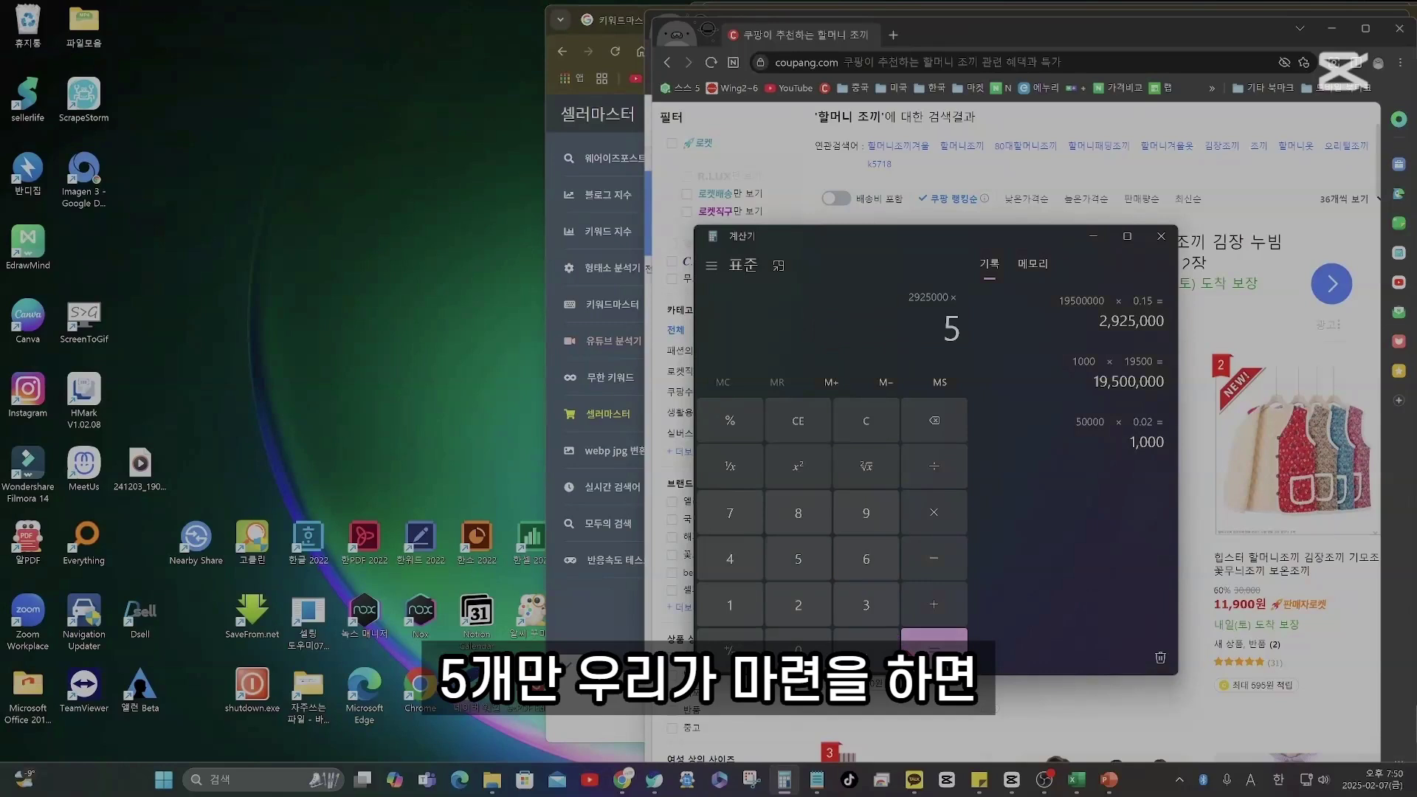
click(933, 650)
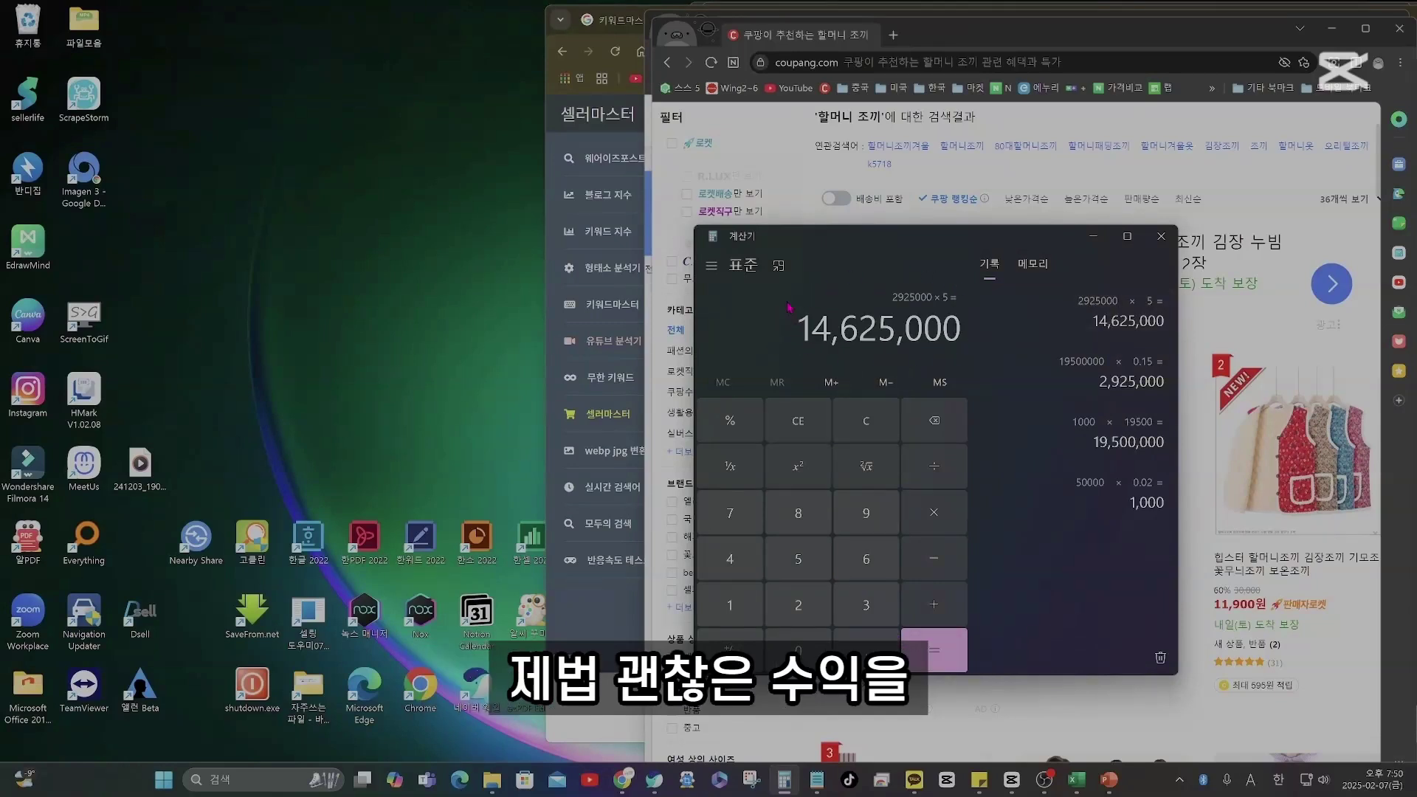